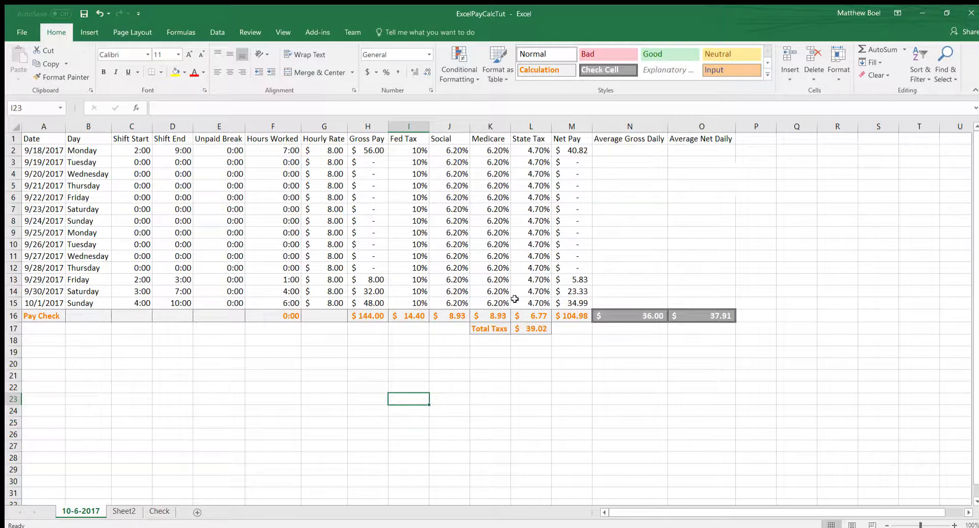
On the Check sheet, enter the headers Payday, Holiday Hours and Holiday Rate in A1:C1
click(124, 511)
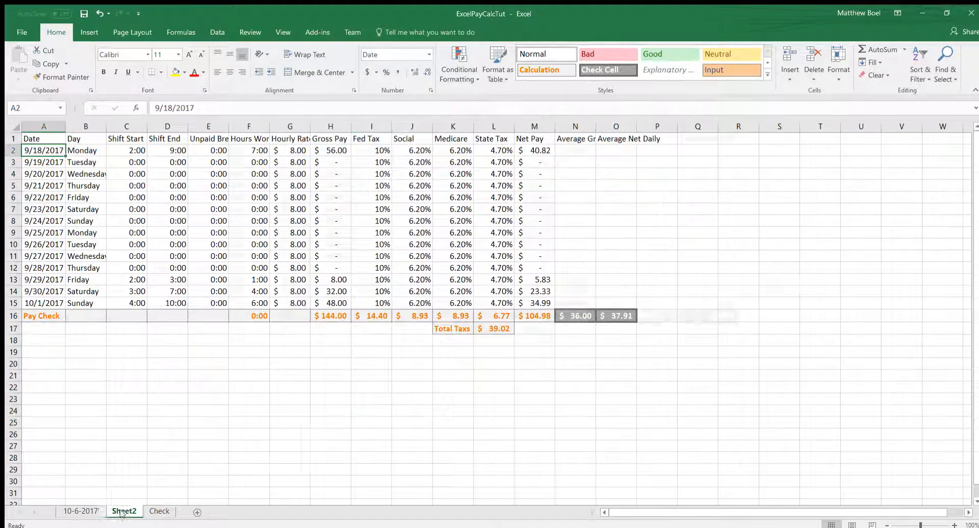
click(148, 511)
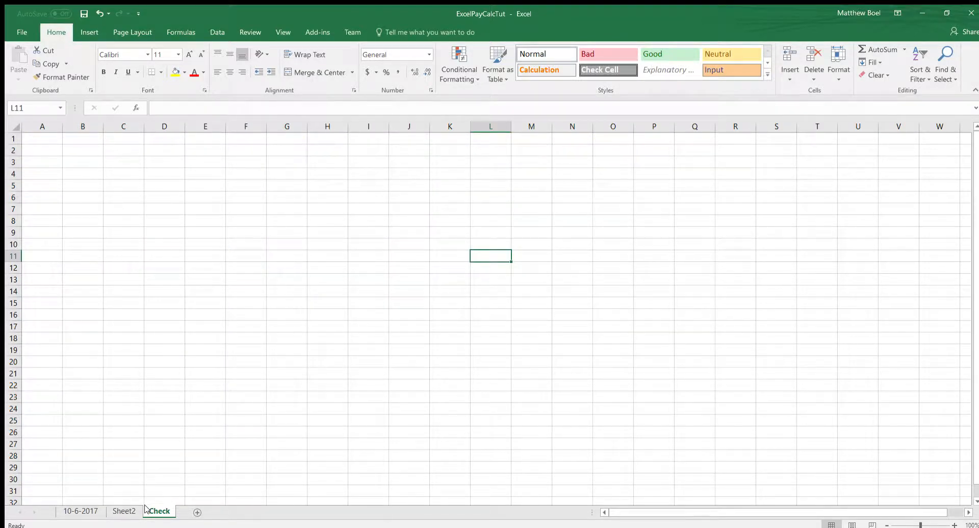
click(53, 138)
text(Payday)
key(Tab)
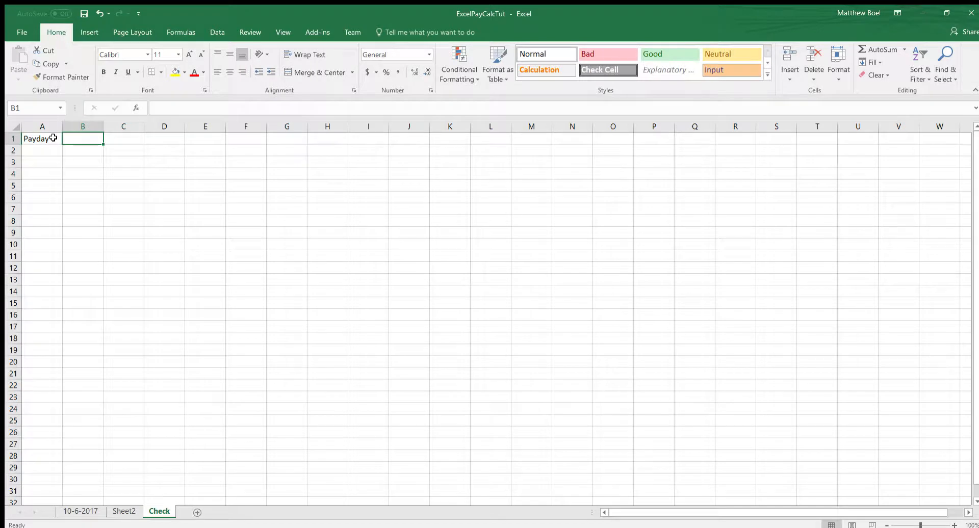
text(Holiday Hours)
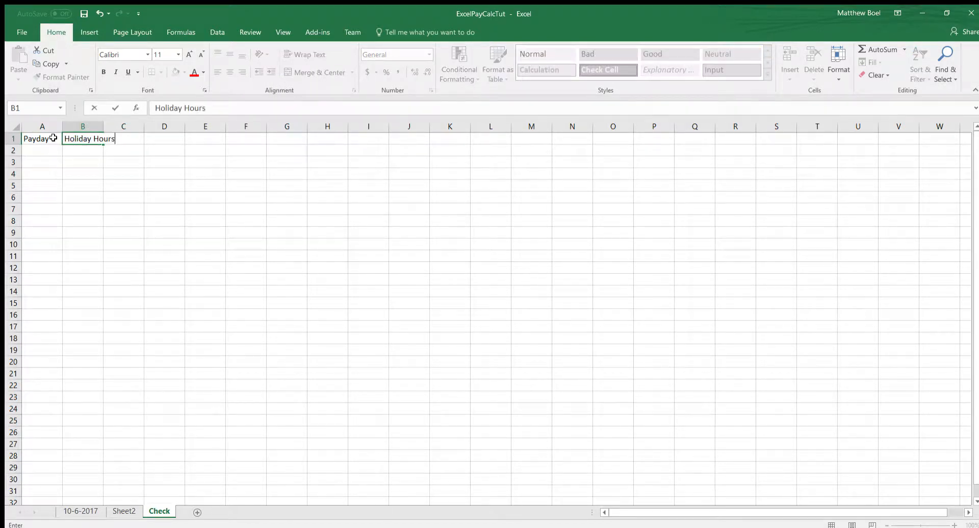
key(Tab)
text(Holiday Rate)
key(Tab)
Enter the headers Regular Hours, Regular Rate and Gross in D1:F1
text(Regular Hours)
key(Tab)
text(Regular Rate)
key(ctrl+Return)
key(Tab)
text(Gross)
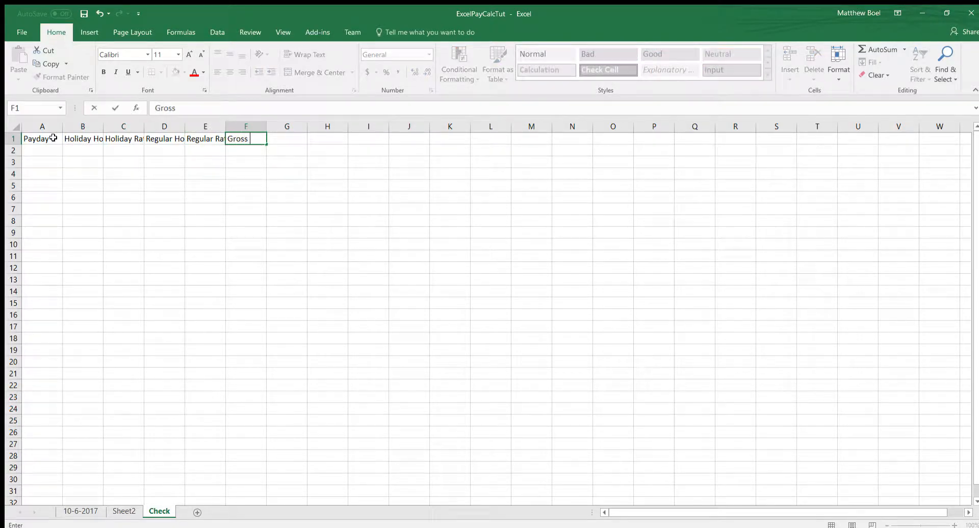
key(Tab)
Enter the headers Fed Tax, Social and Medicare in G1:I1
text(Fed Tax)
key(Tab)
text(Social)
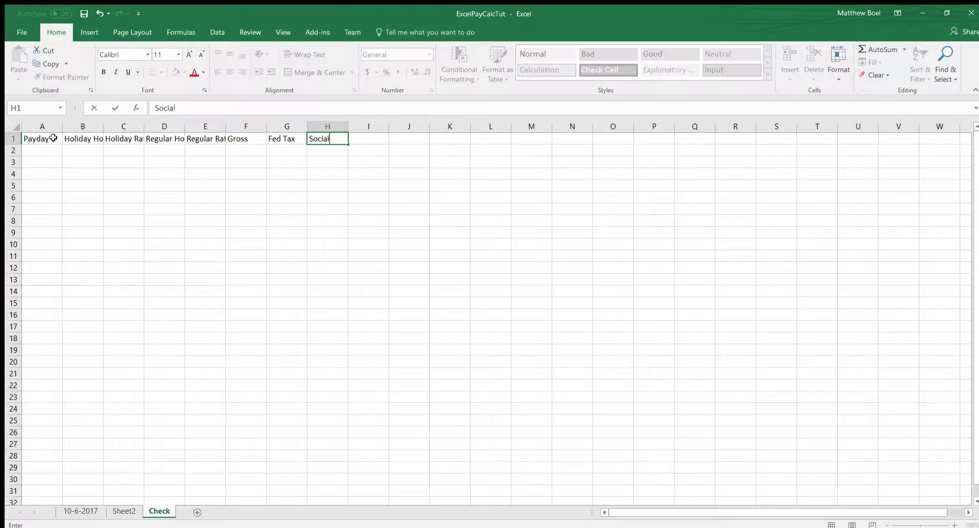
key(Tab)
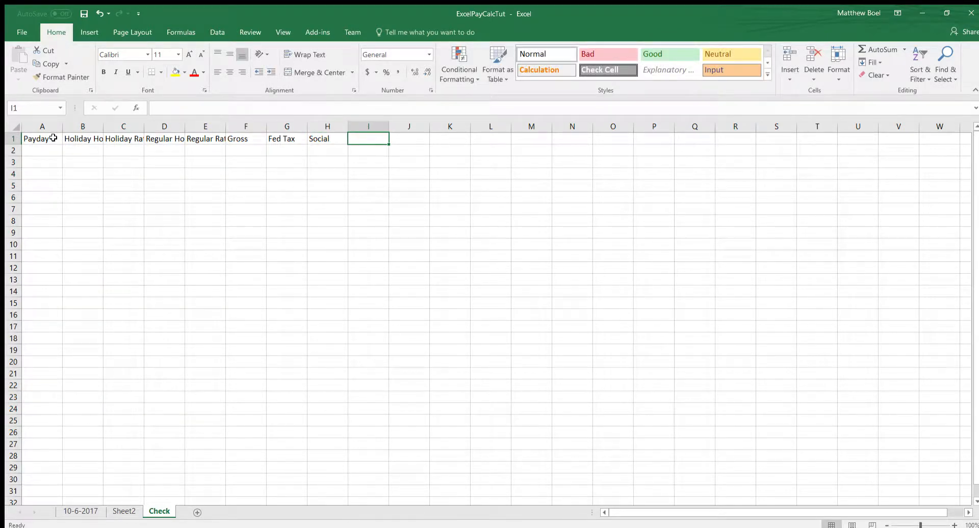
text(Medicare)
key(Tab)
Enter the headers State Tax and Net in J1:K1
text(State Tax)
key(Tab)
text(Net)
key(Tab)
Enter the header Estimated Net in L1
text(E)
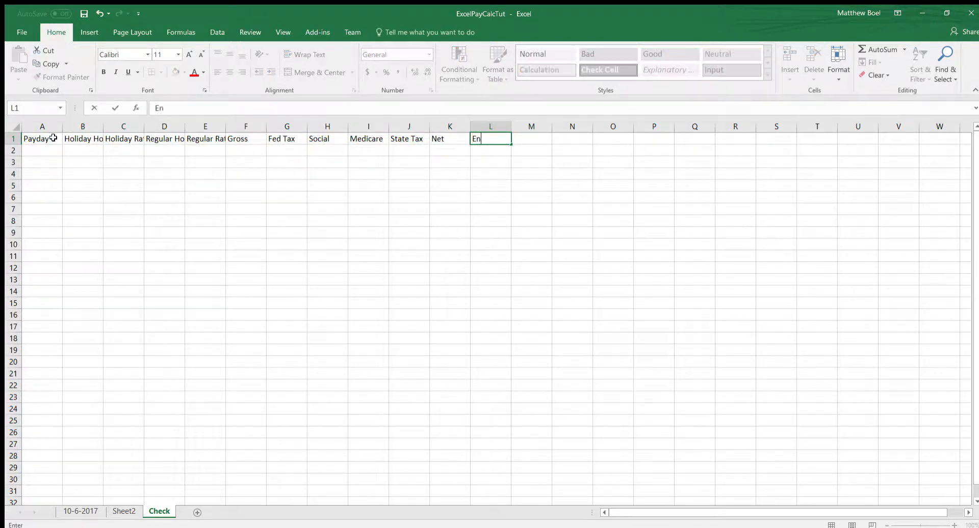
text(stimated)
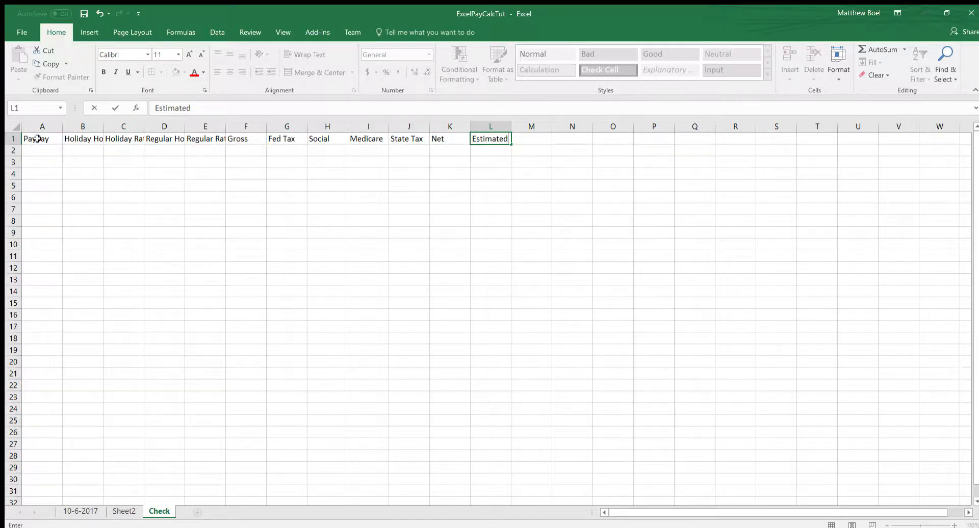
drag(84, 141, 437, 151)
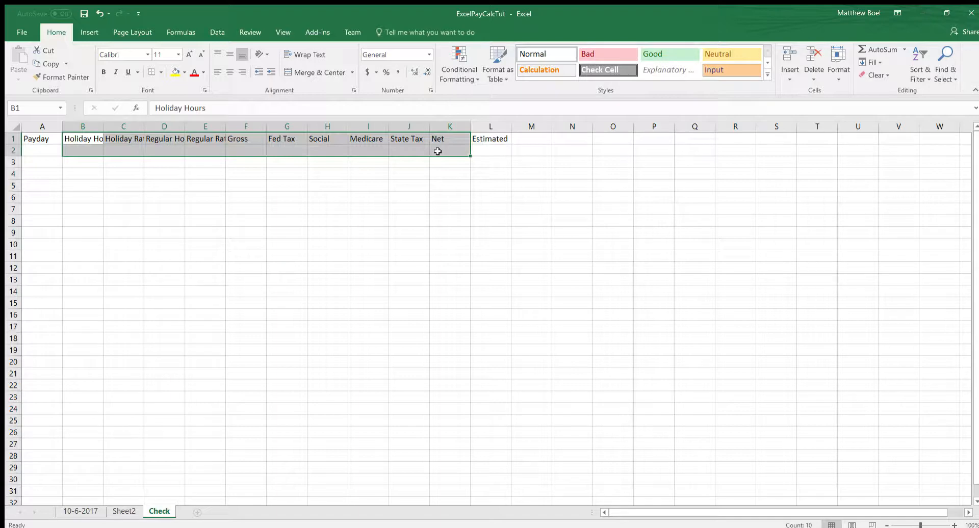
click(491, 152)
click(502, 139)
click(418, 111)
text(Net)
key(Tab)
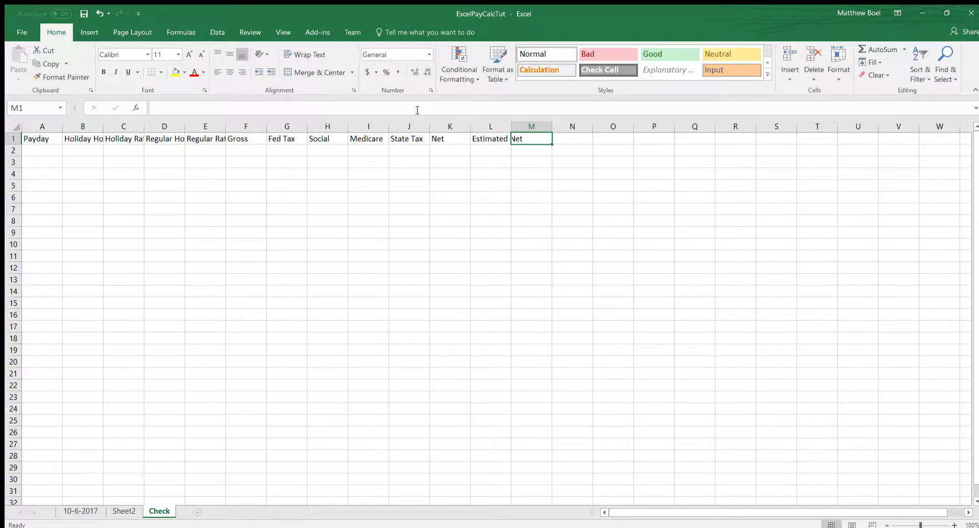
Enter the header Difference in M1 and autofit column L to its Estimated Net header
text(Diffe)
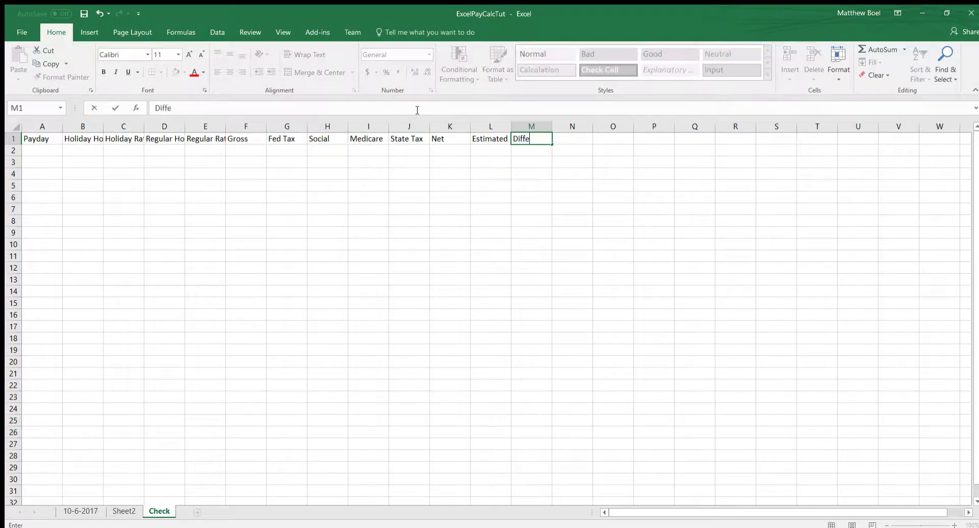
text(rence)
key(Tab)
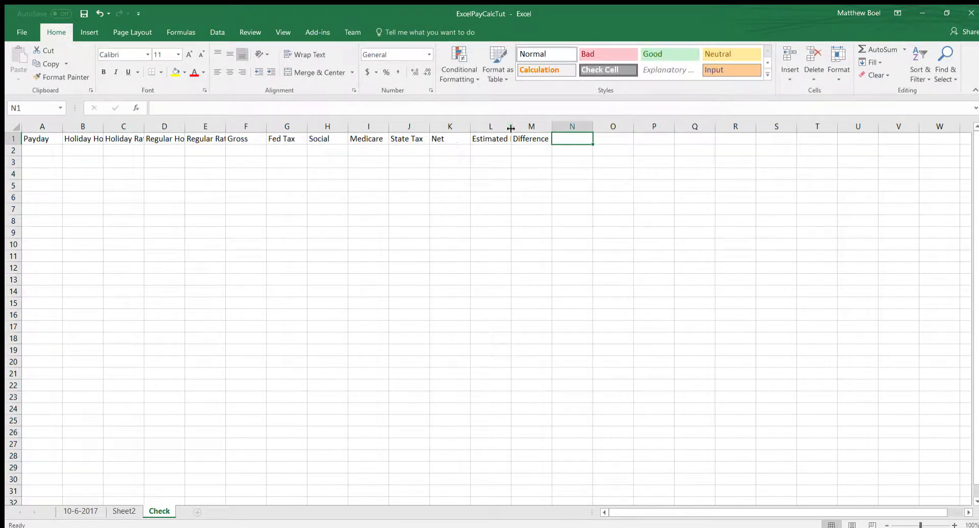
double_click(511, 129)
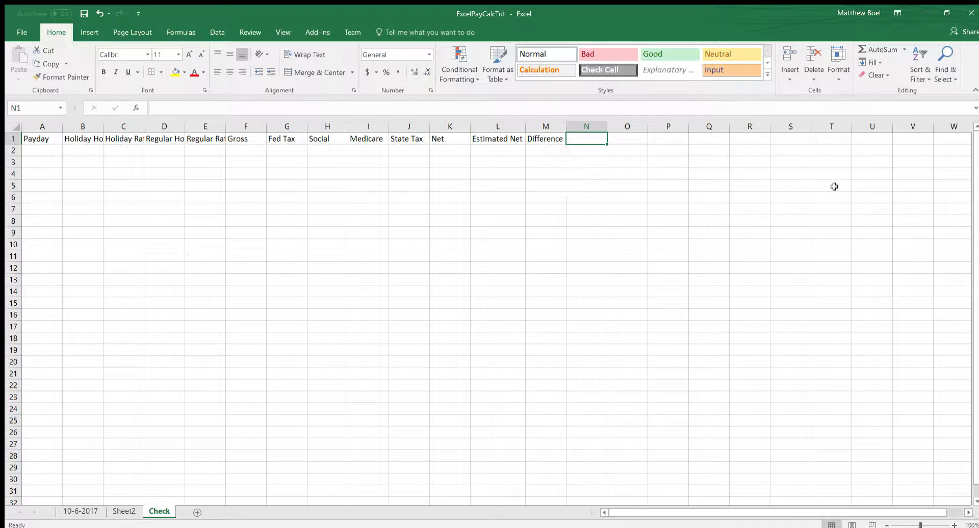
Leave column N empty and enter the headers Average Difference, Savings and Checkings in O1:Q1
key(alt+Tab)
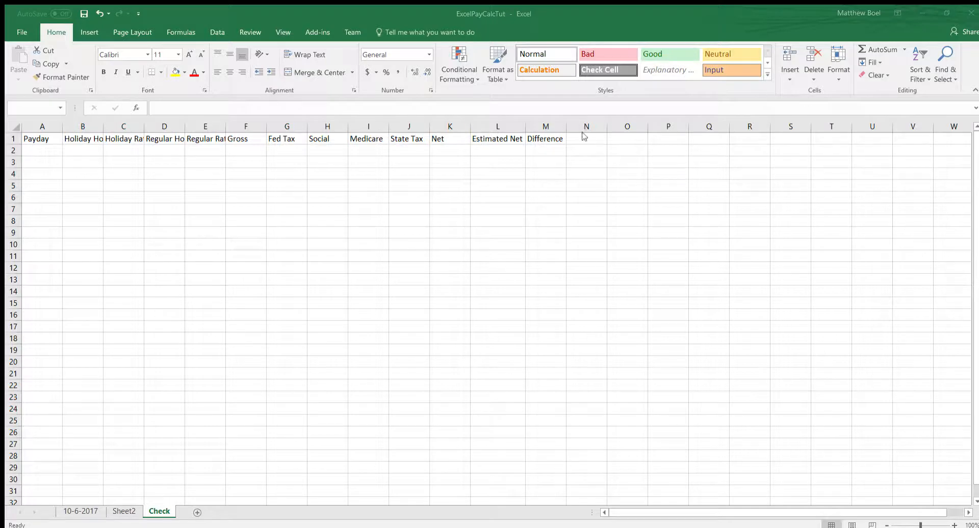
click(611, 139)
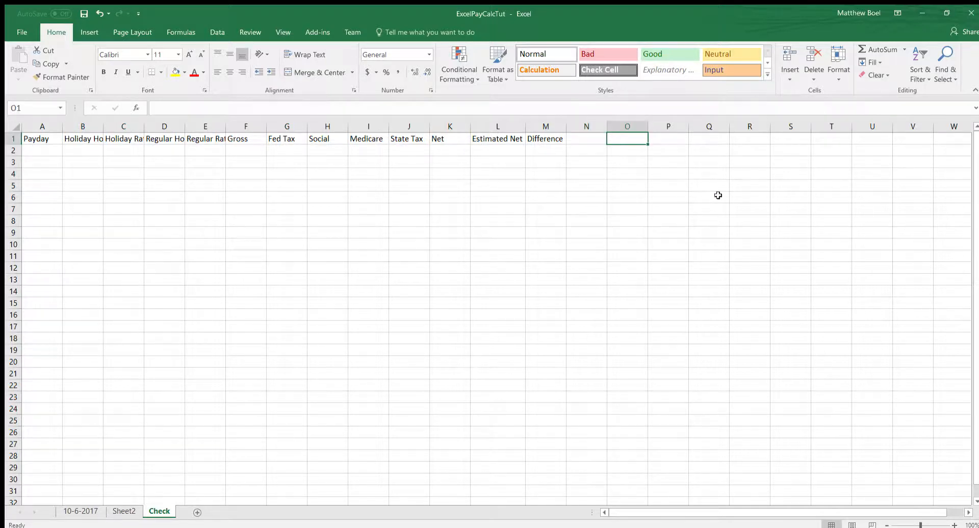
text(Average )
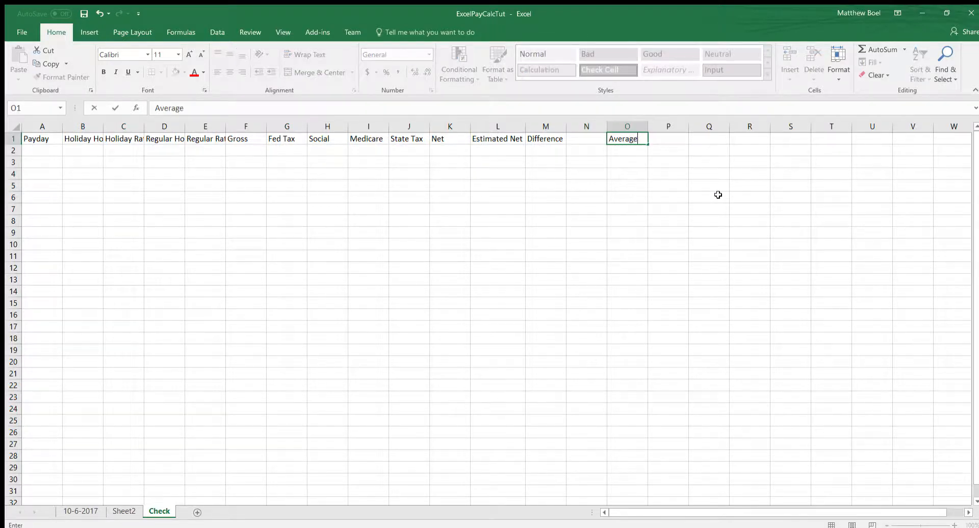
text(Difference)
key(Tab)
text(Savings)
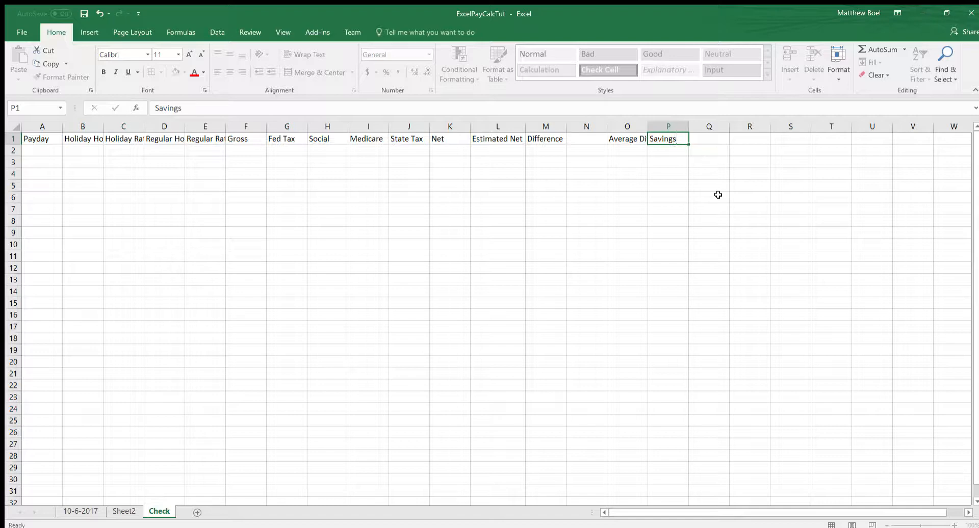
key(Tab)
text(Checking)
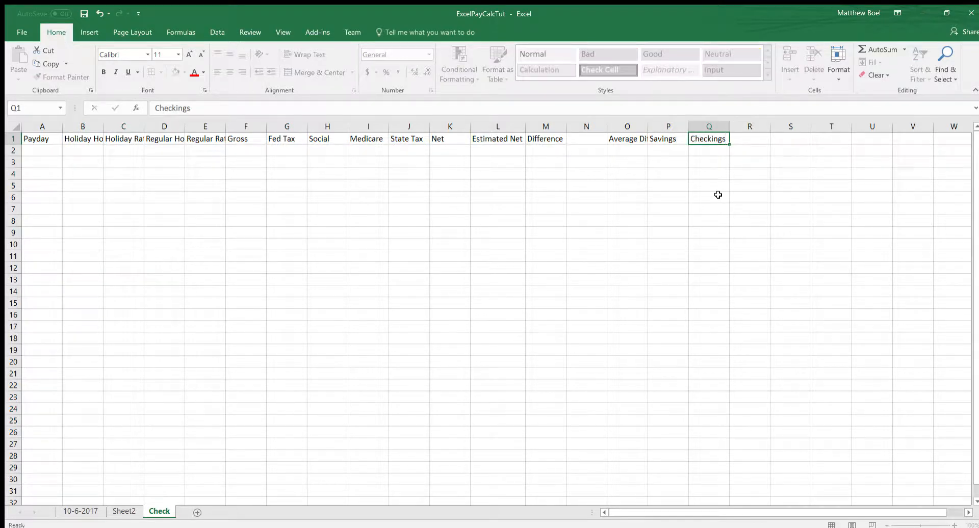
key(Tab)
Enter the headers Estimated Savings, Estimated Checkings and Average Pay Checkings in R1:T1
text(E)
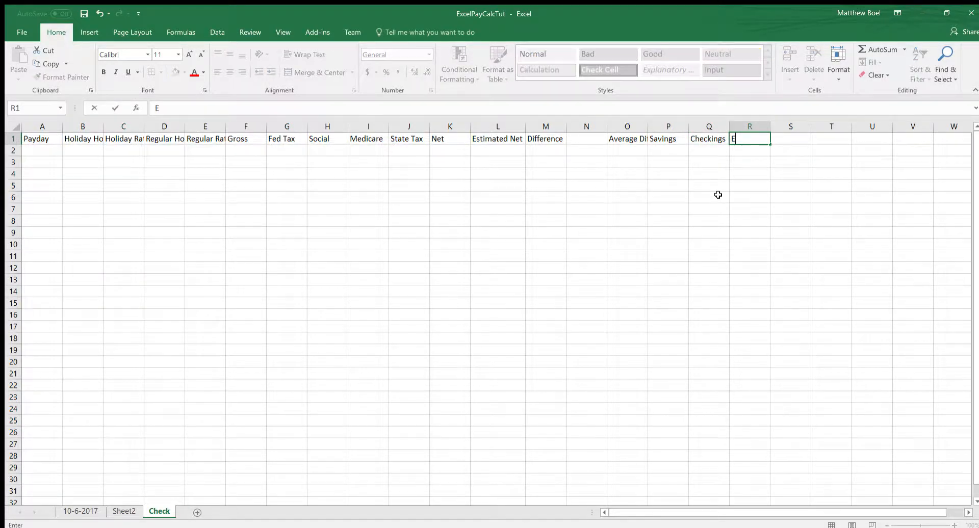
text(titimated Savings)
key(Tab)
text(Estim)
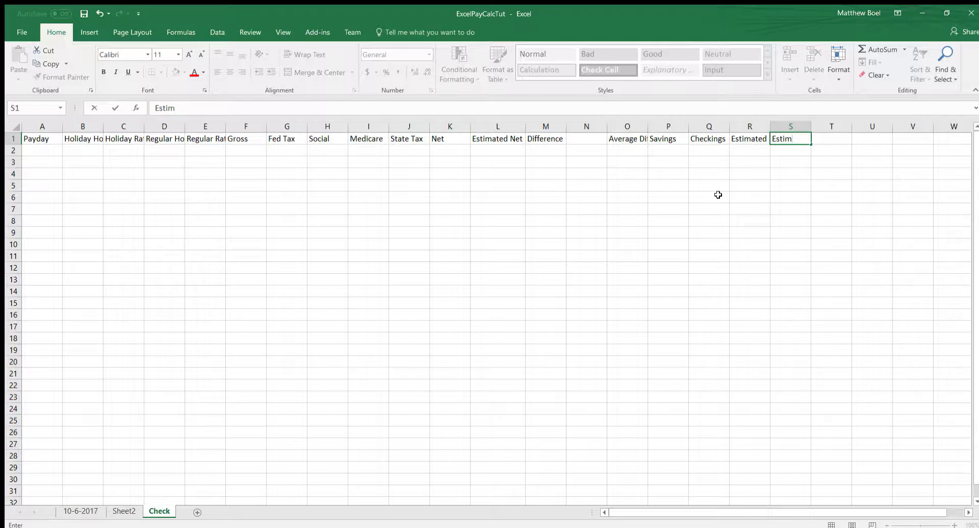
text(ated Checkings)
key(Tab)
text(Av)
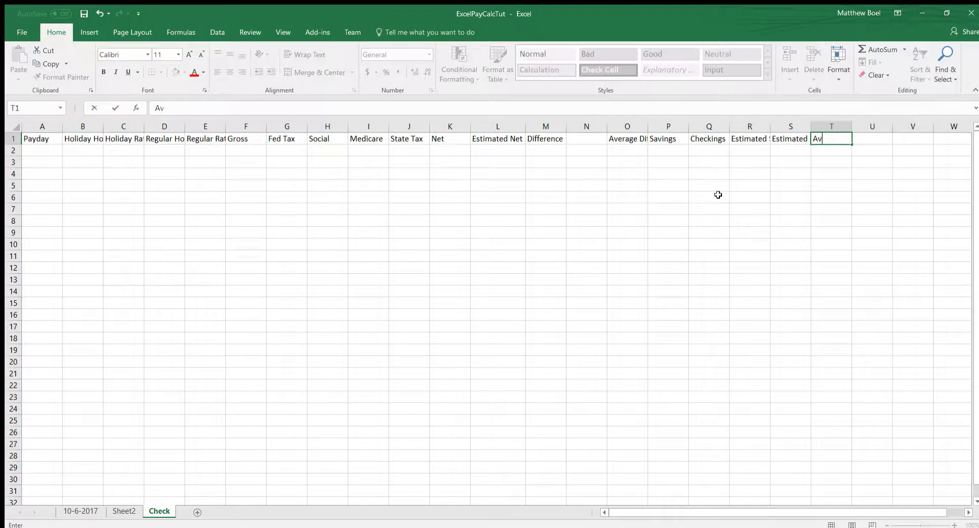
text(erage Pay Checkings)
key(Tab)
Enter the header Average Pay Savings in U1, correcting the spelling of its last word
text(Average )
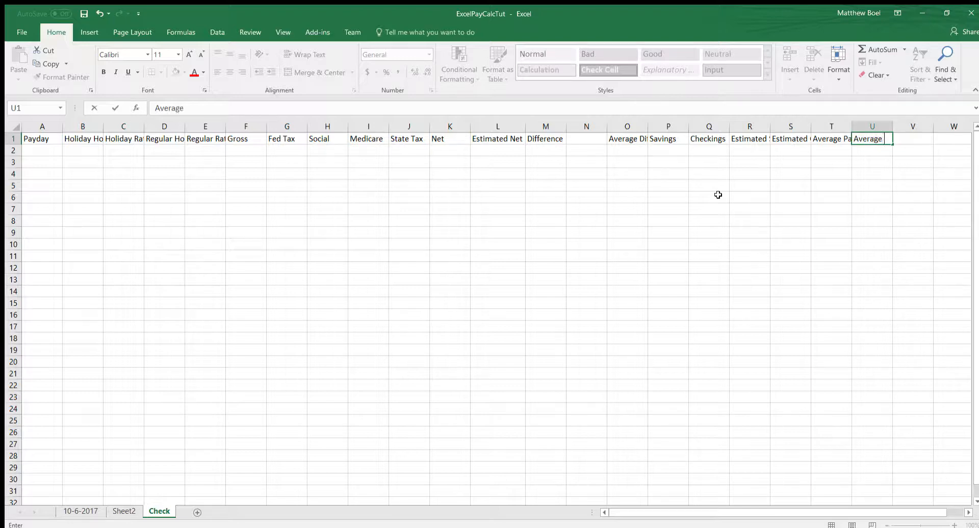
text(Pay Savigns)
key(Return)
click(891, 141)
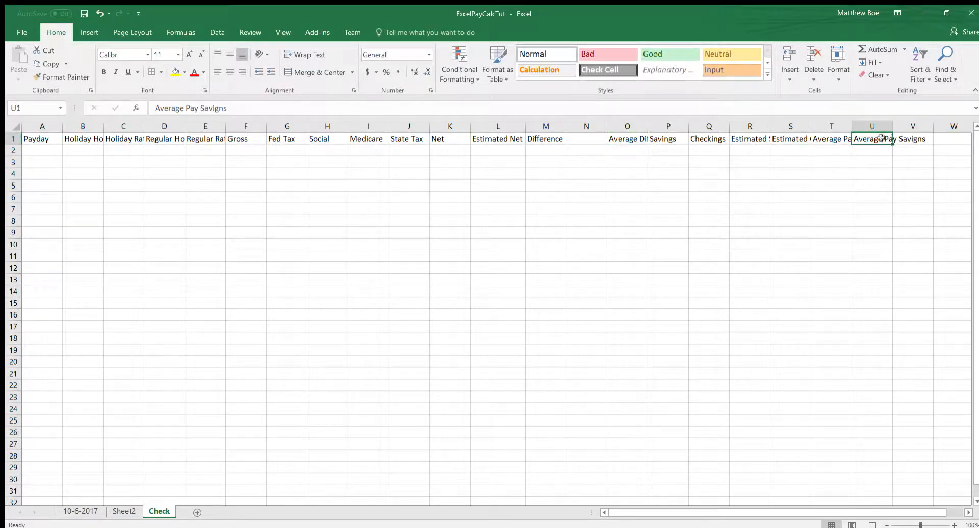
click(257, 108)
key(BackSpace)
key(BackSpace)
key(BackSpace)
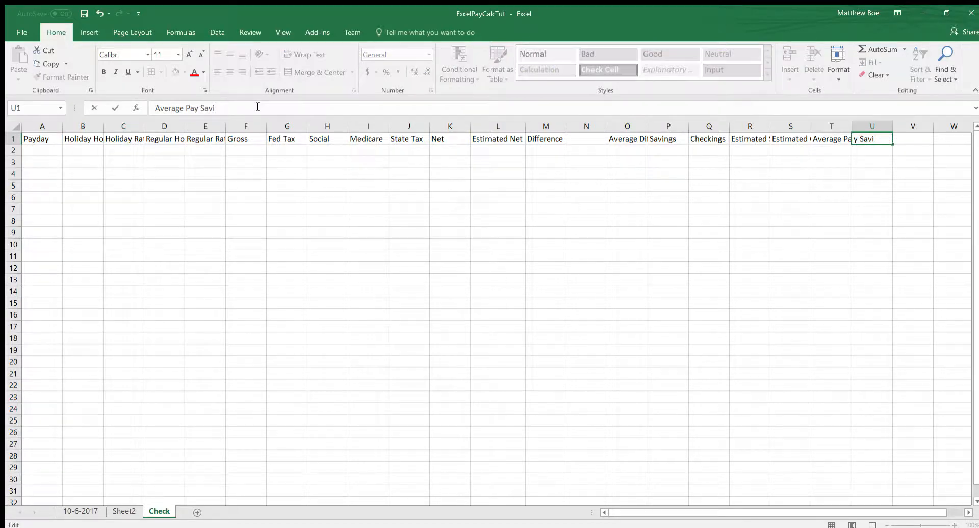
text(ngs)
key(Return)
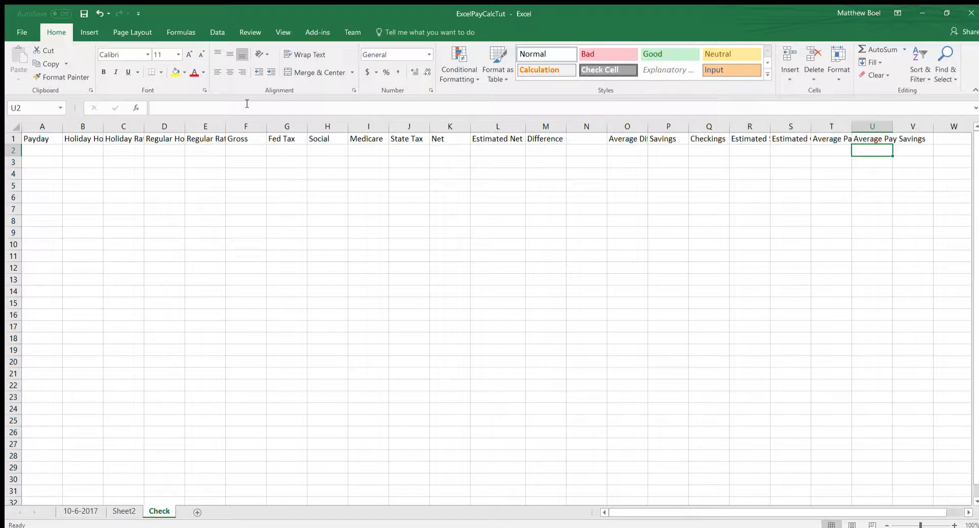
Autofit columns O, Q, R and S to the width of their headers
click(45, 150)
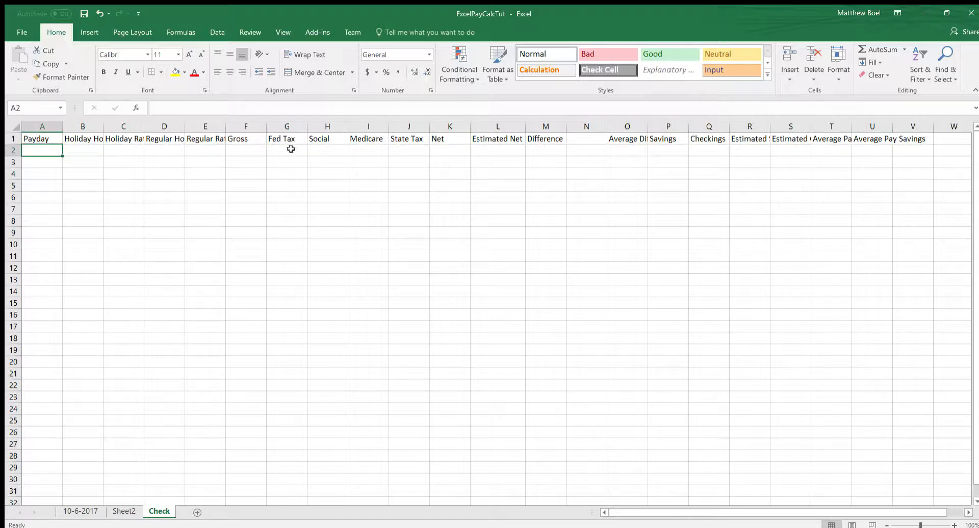
double_click(648, 127)
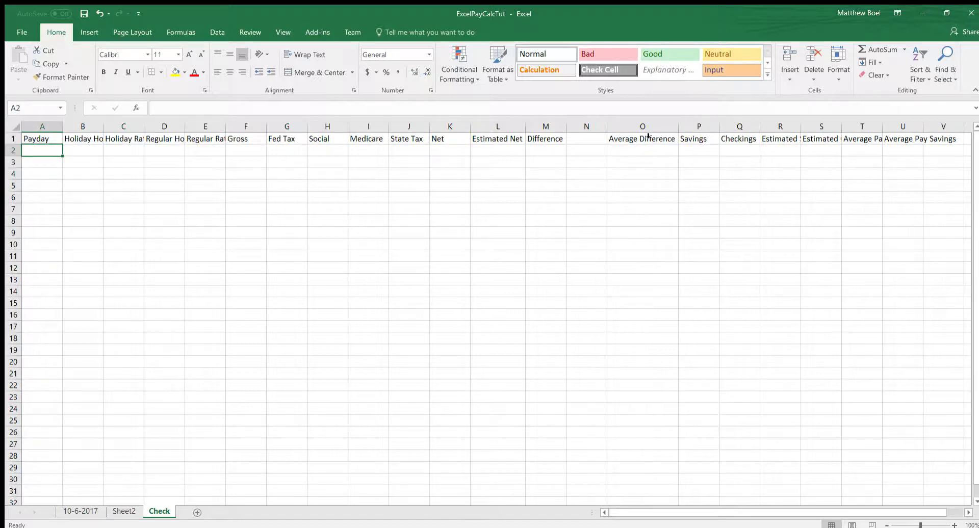
double_click(760, 126)
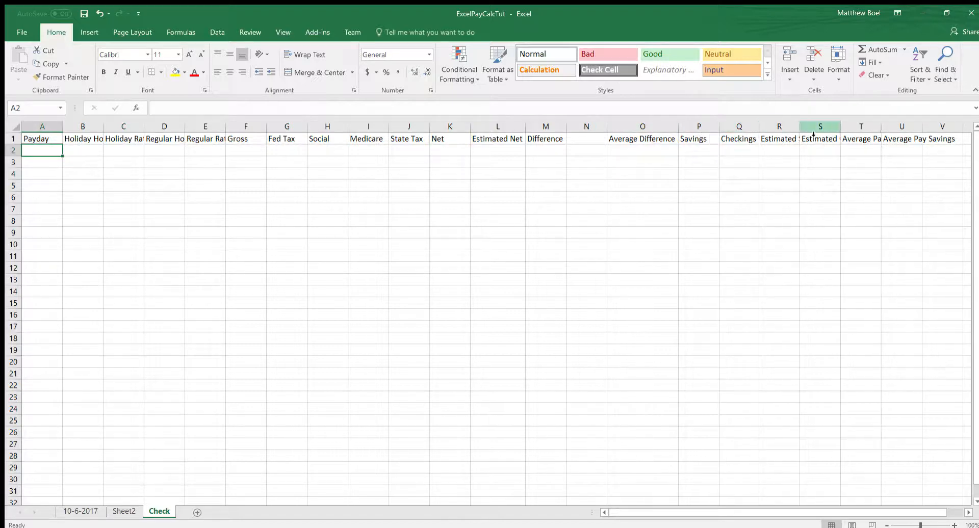
double_click(800, 126)
double_click(869, 126)
drag(663, 513, 655, 484)
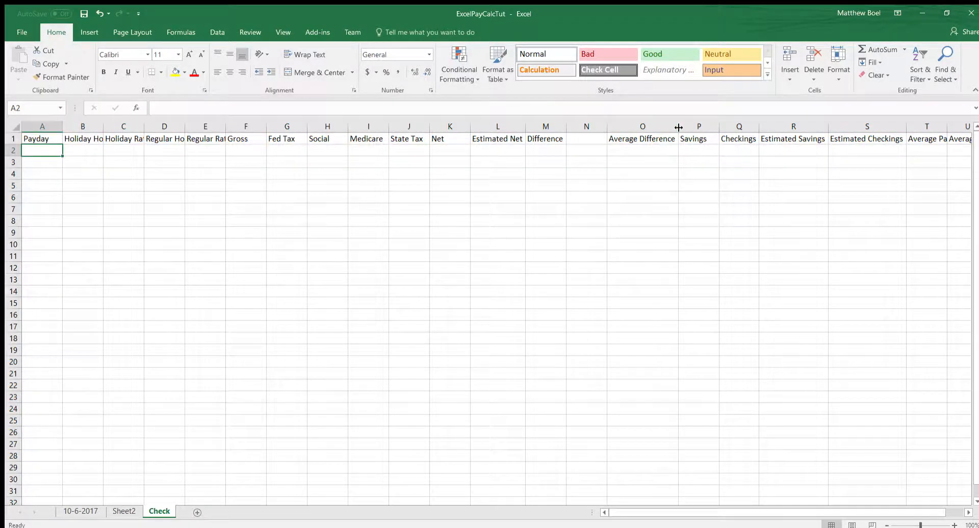
Wrap the Average Difference header in O1 onto two lines, with row 1 about twice as tall and column O narrower
click(649, 139)
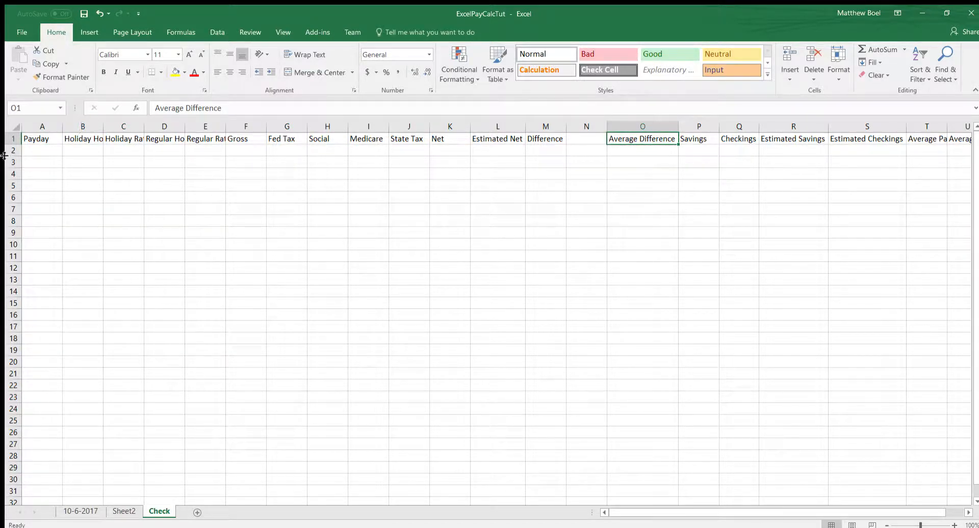
drag(17, 144, 17, 156)
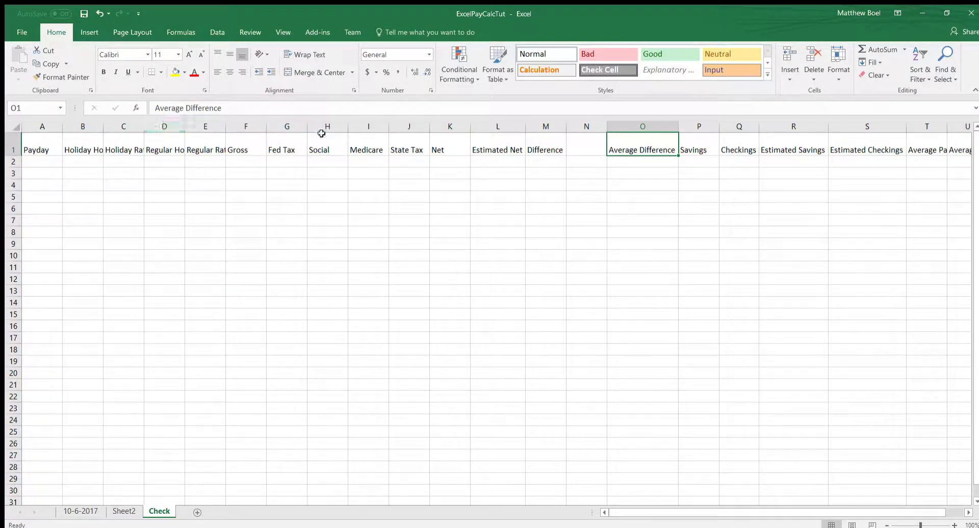
click(306, 54)
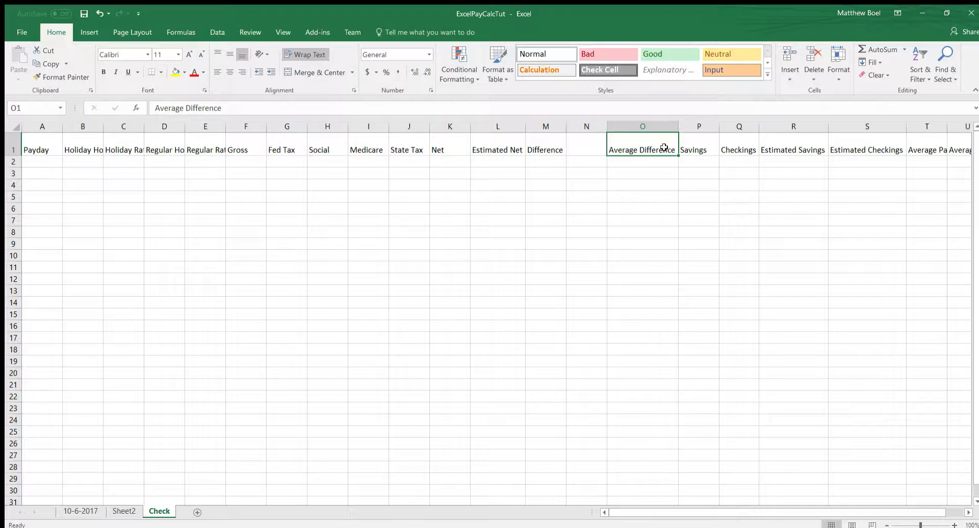
drag(679, 127, 661, 128)
Wrap the Estimated Savings and Estimated Checkings headers in R1:S1 onto two lines and narrow columns R and S
click(774, 149)
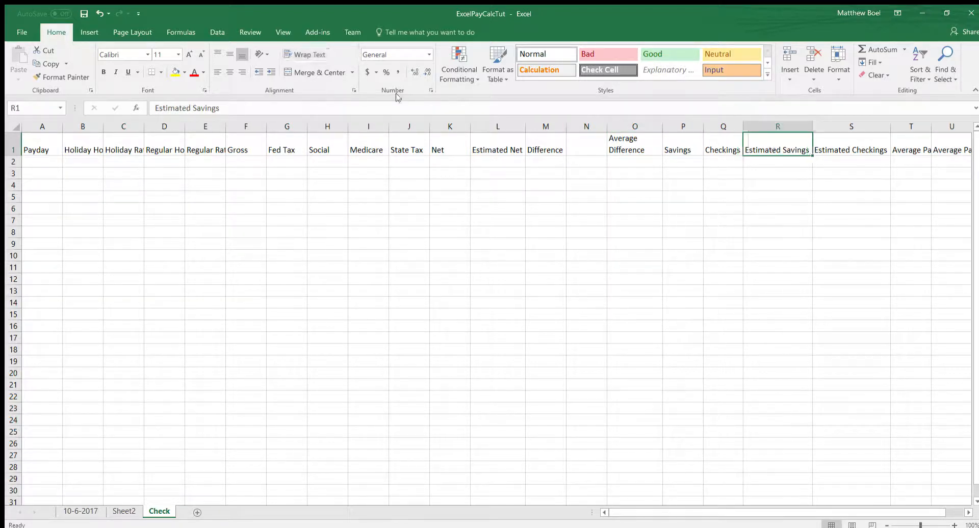
click(306, 54)
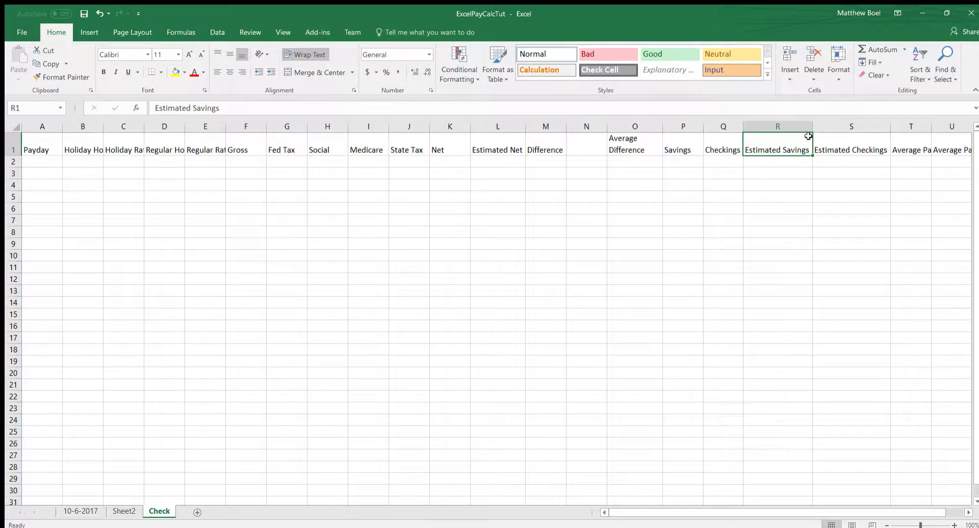
drag(813, 127, 794, 128)
click(822, 150)
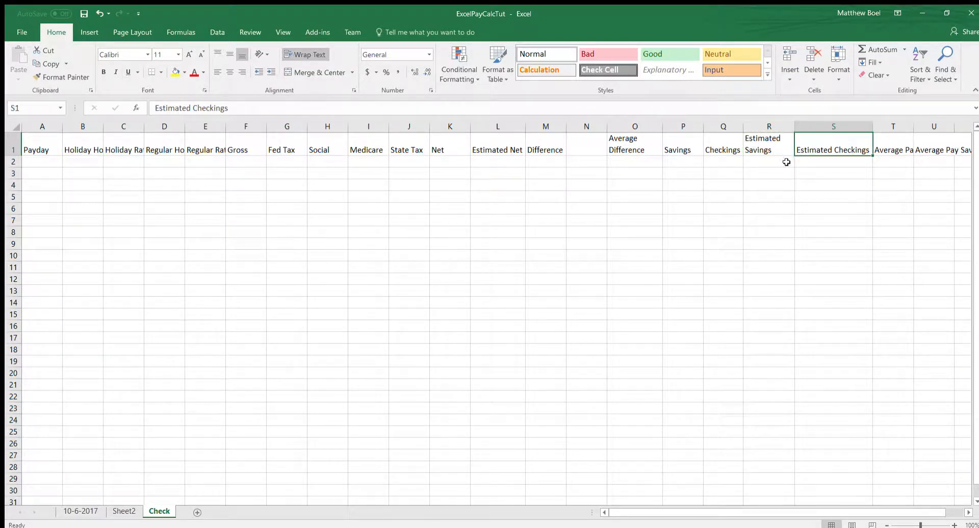
drag(871, 129, 849, 128)
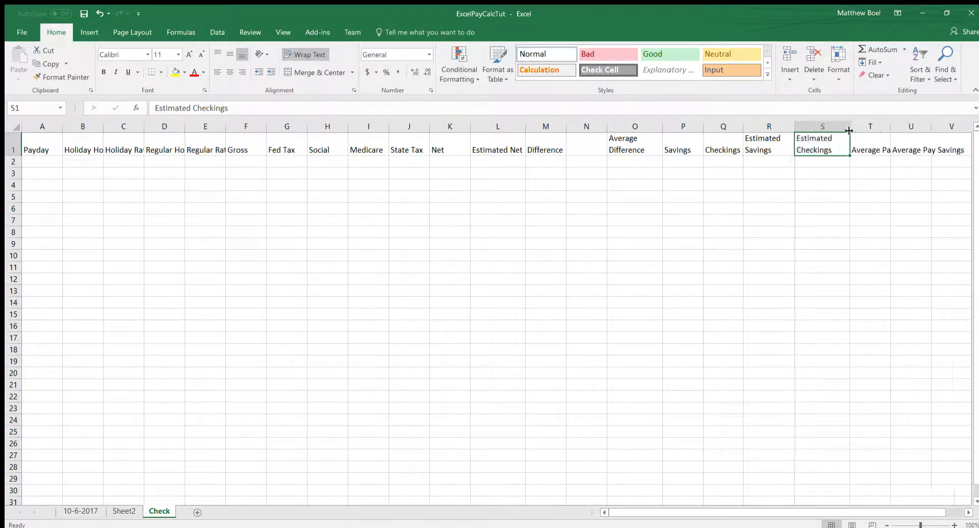
Wrap the headers in T1:U1 and widen columns T and U so Average Pay Checkings and Average Pay Savings each fit on two lines
click(864, 146)
click(305, 55)
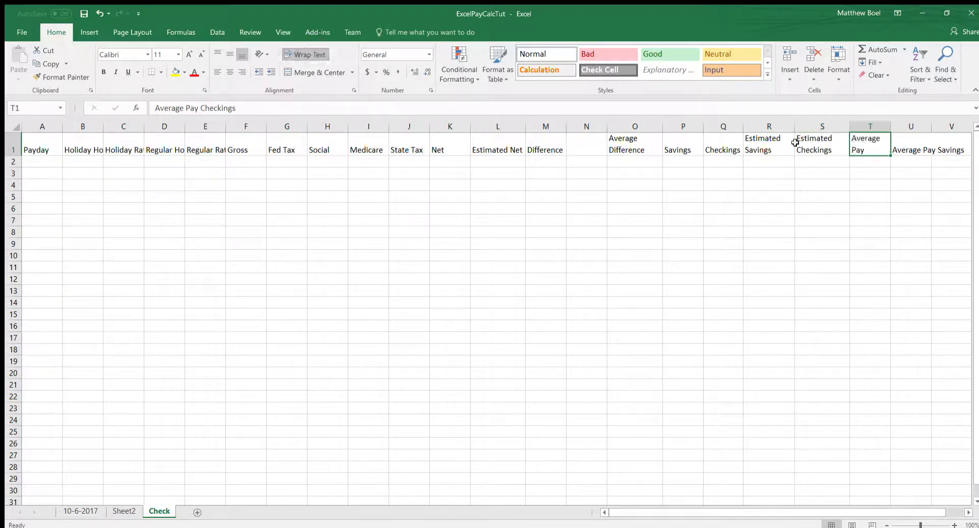
key(Right)
click(304, 55)
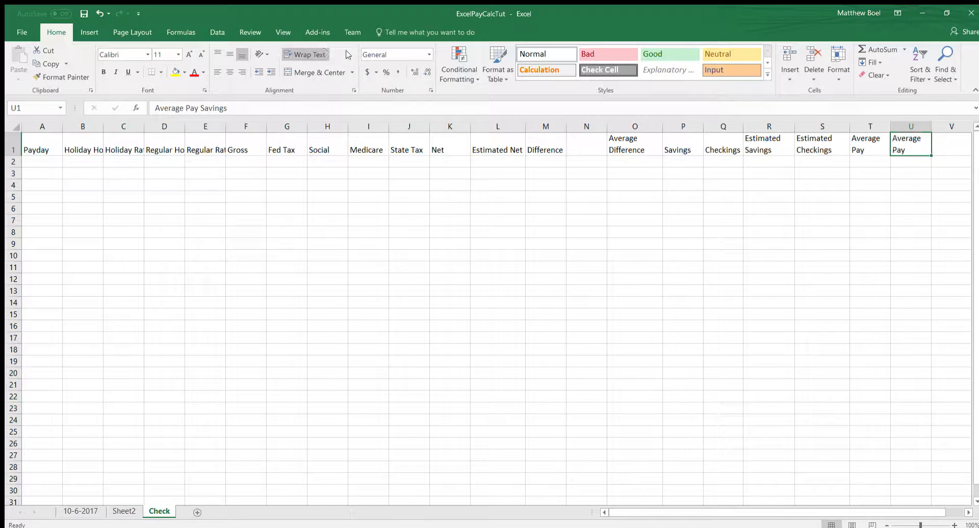
drag(931, 128, 900, 131)
click(874, 144)
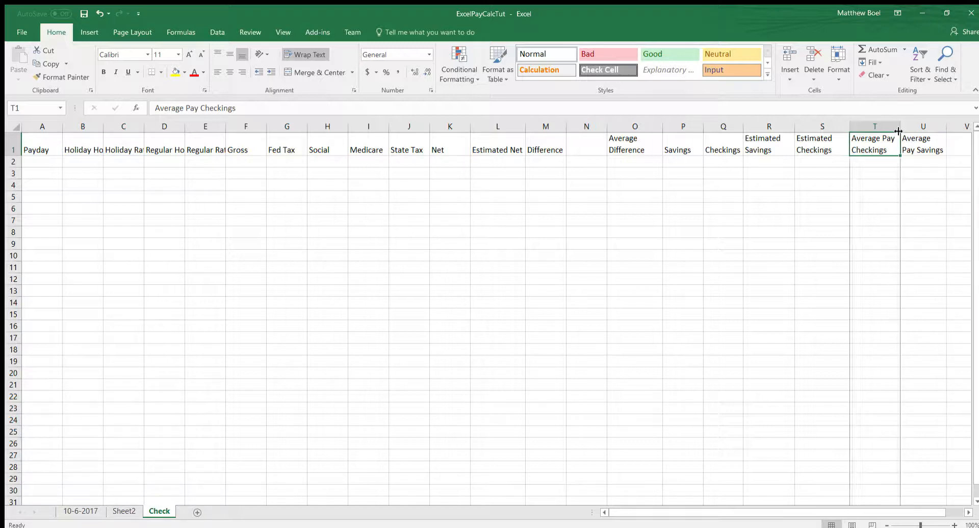
click(944, 129)
drag(946, 128, 949, 128)
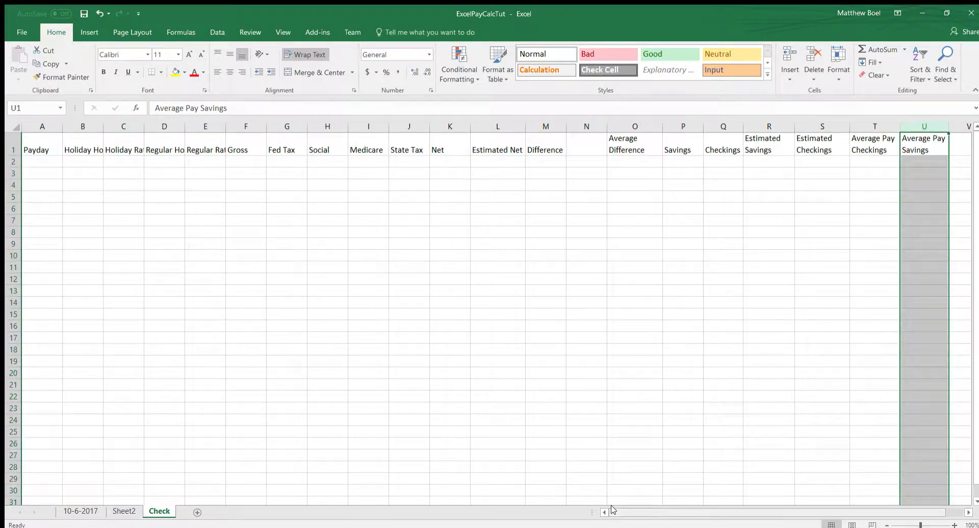
Wrap the Holiday Hours, Holiday Rate, Regular Hours and Regular Rate headers in B1:E1 onto two lines
click(179, 142)
click(305, 55)
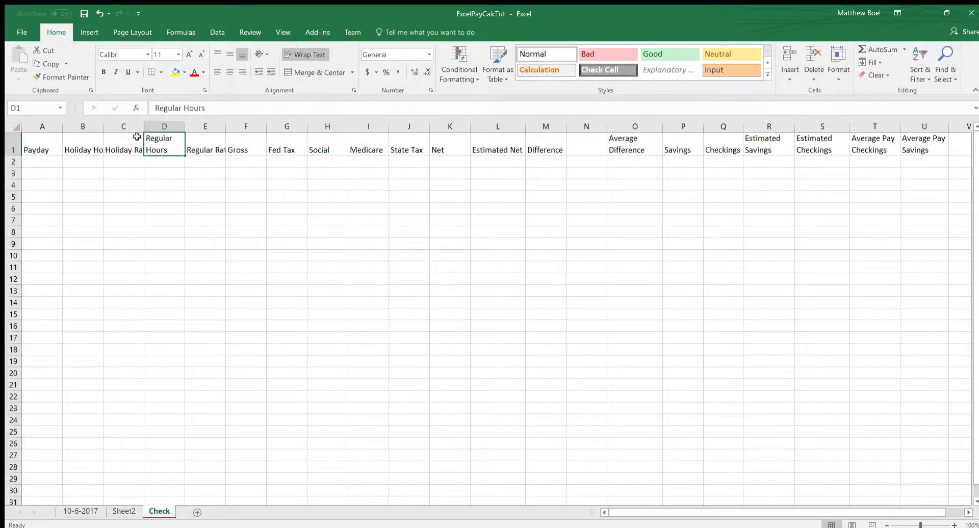
click(130, 148)
click(305, 55)
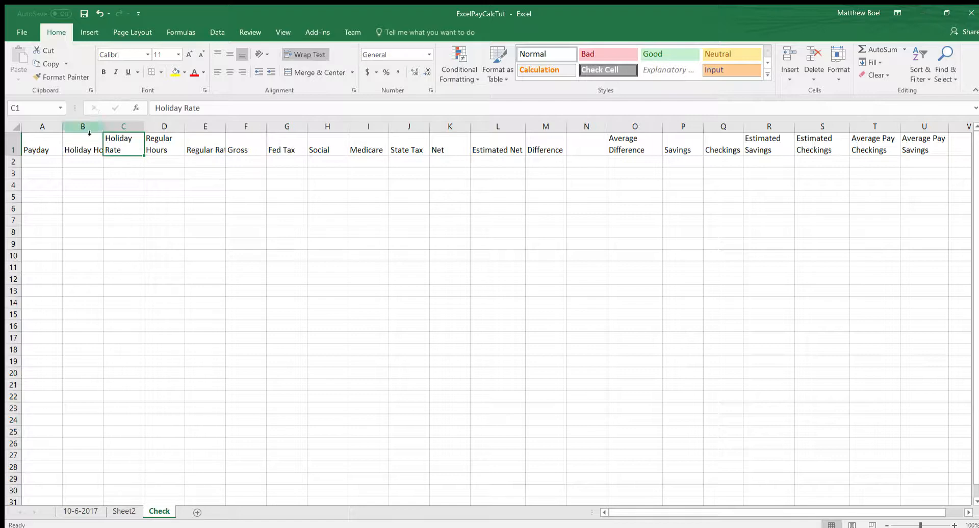
click(93, 139)
click(305, 54)
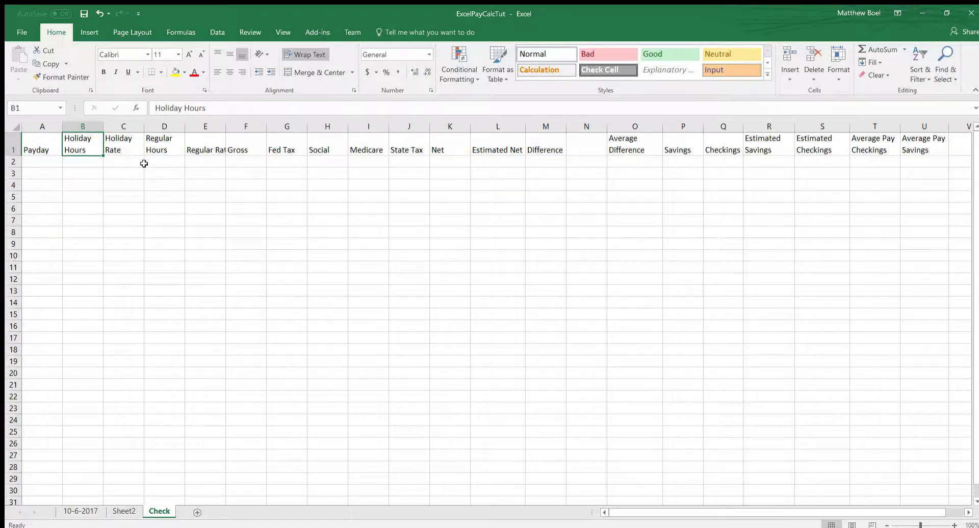
click(188, 152)
click(301, 54)
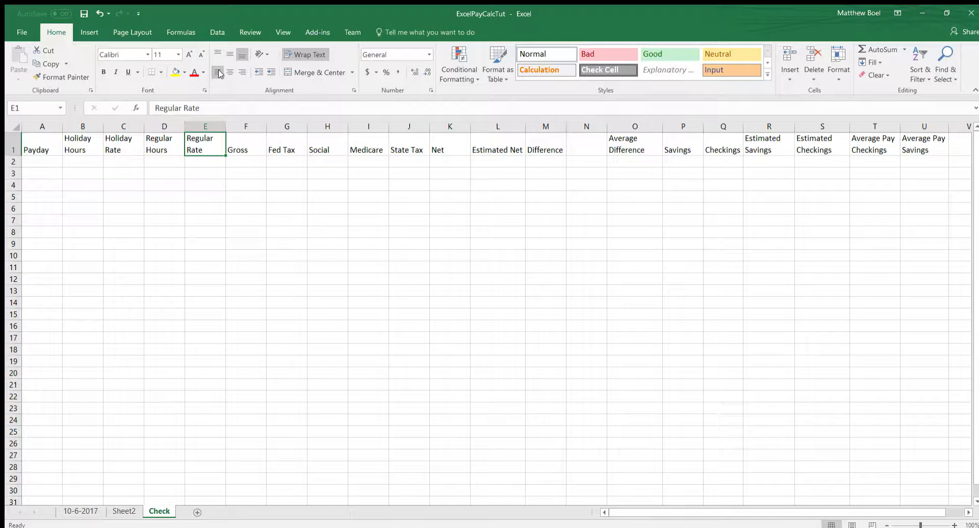
Enter the date 10-6-2017 in A2 under Payday
click(47, 164)
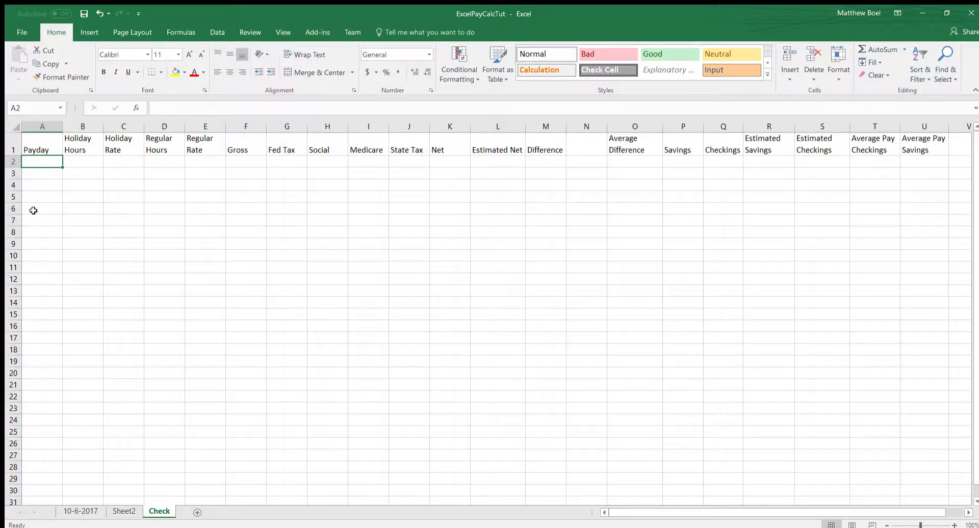
text(102)
key(BackSpace)
text(-6-2017)
key(Return)
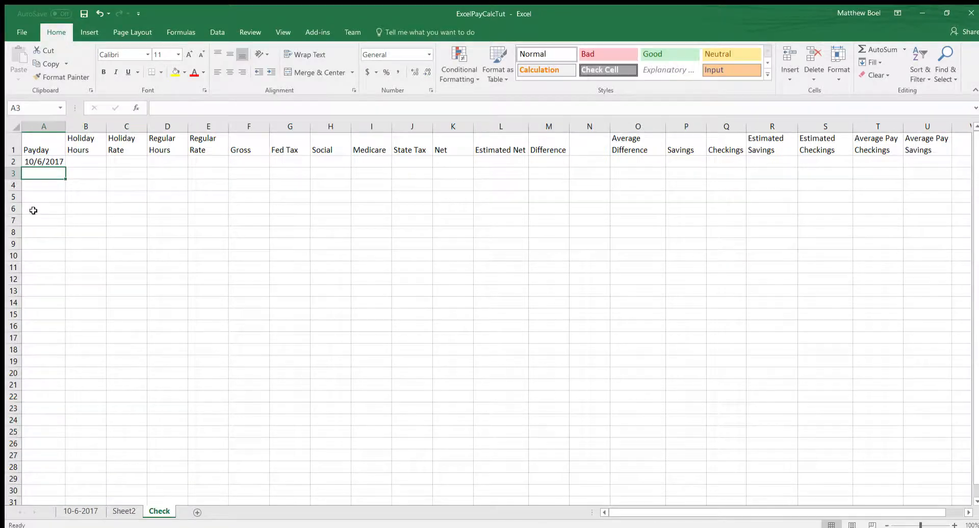
Fill row 2 with 0 from Holiday Hours in B2 through Net in K2
click(80, 166)
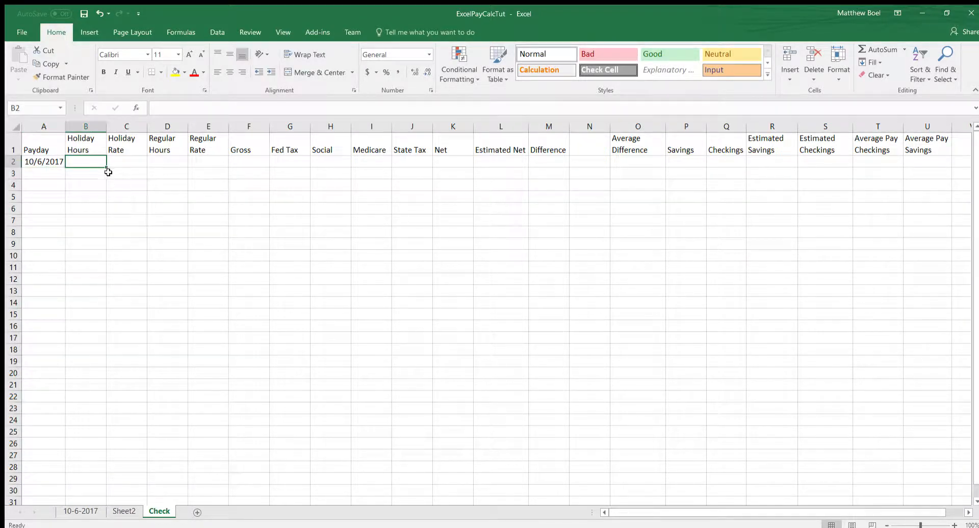
text(0	)
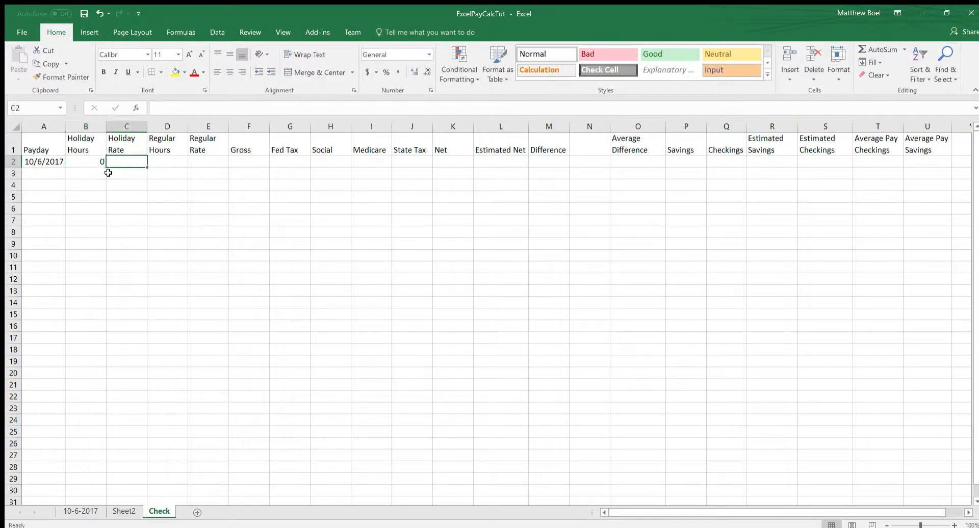
text(0	0	0	0	0)
key(Tab)
text(0)
key(Tab)
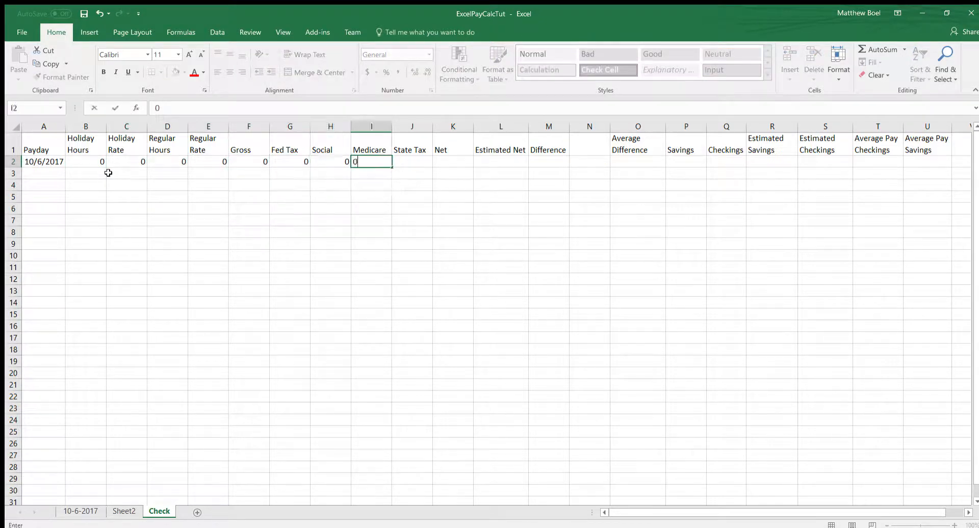
text(0)
key(Tab)
text(0)
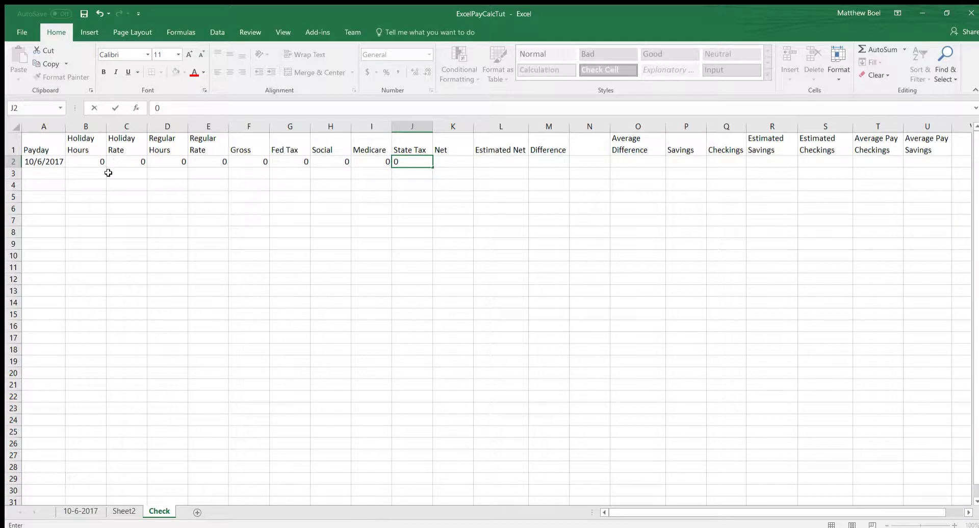
key(Tab)
text(0)
key(Tab)
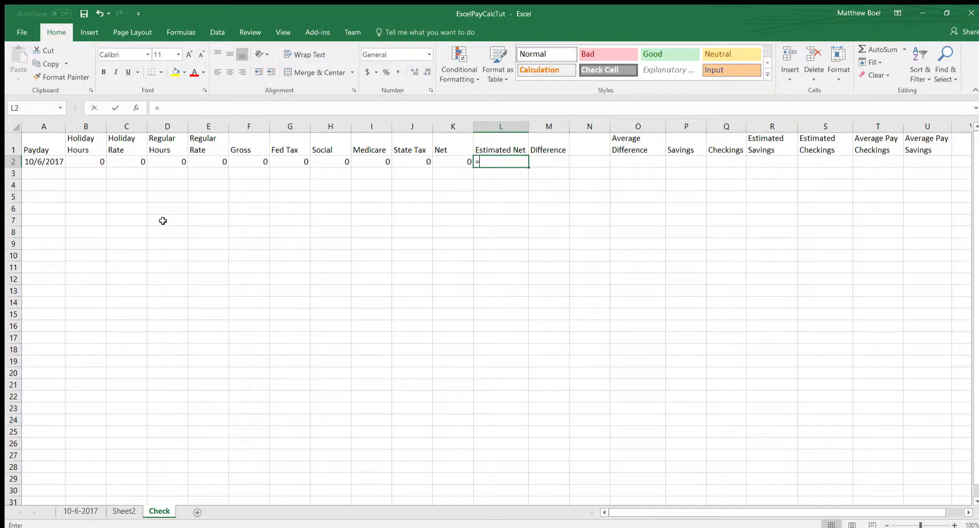
Try to link Estimated Net in L2 to the Net Pay total in M16 of the 10-6-2017 sheet, entering =Check!M16
text(=)
click(59, 512)
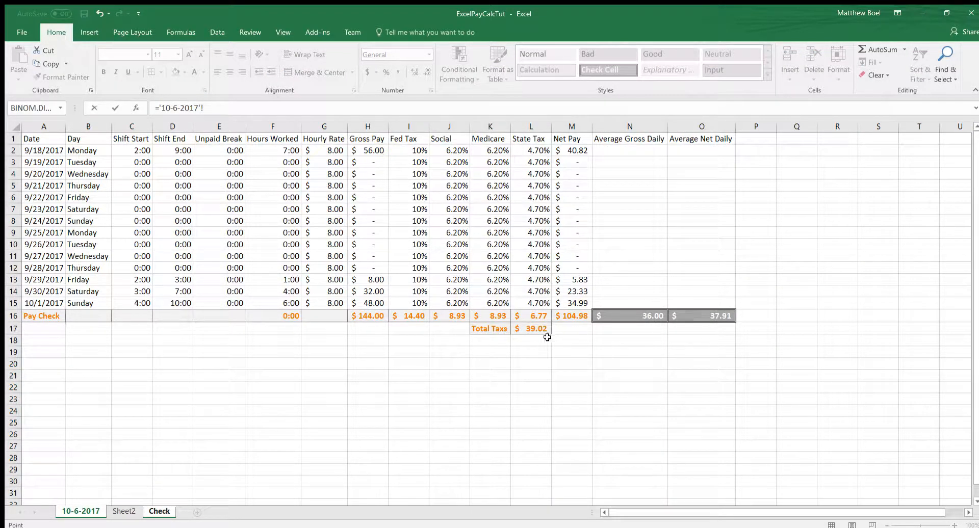
click(570, 316)
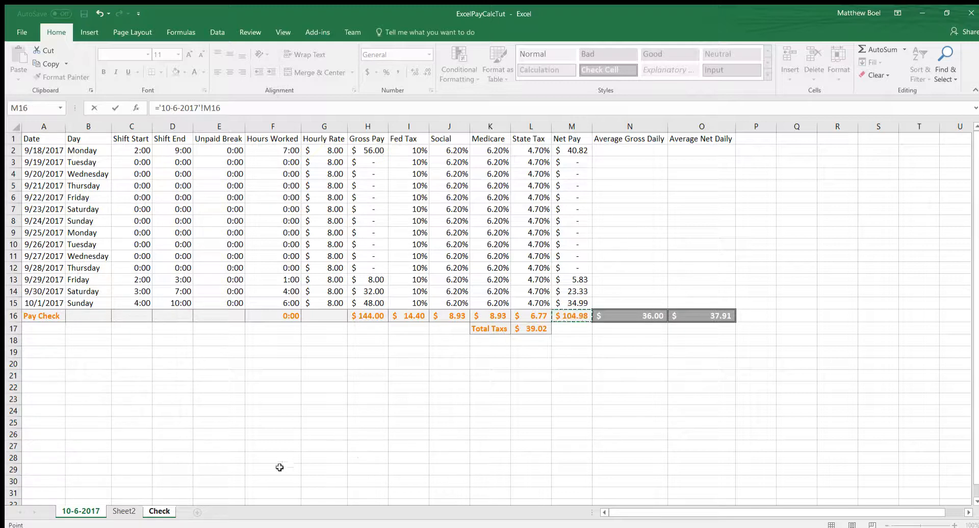
click(152, 511)
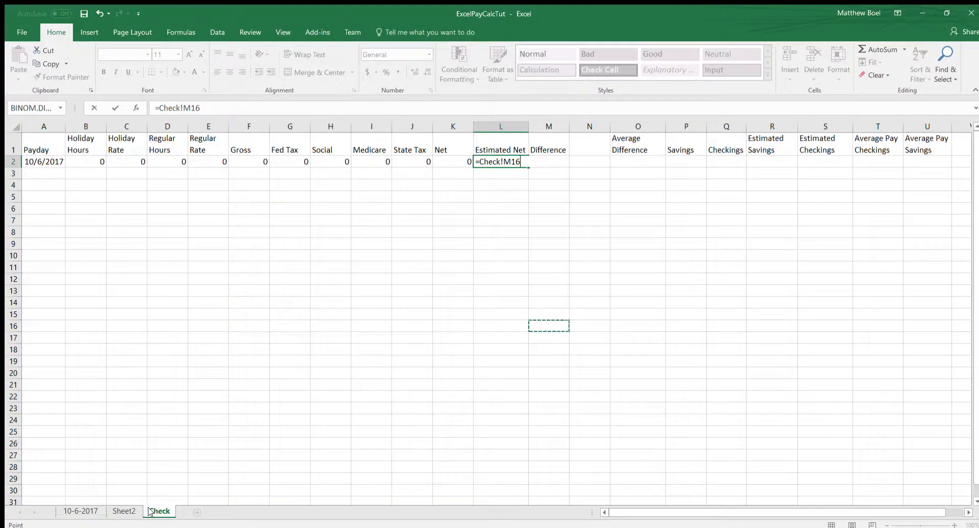
key(Return)
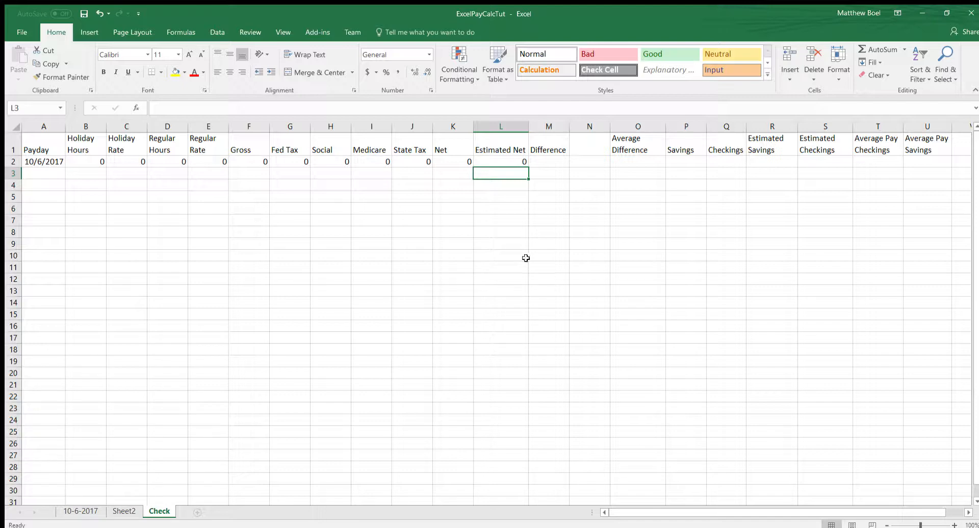
Compare the Estimated Net formula in L2 with the Net Pay total cell M16 on the 10-6-2017 sheet, ending on the Check sheet
click(518, 162)
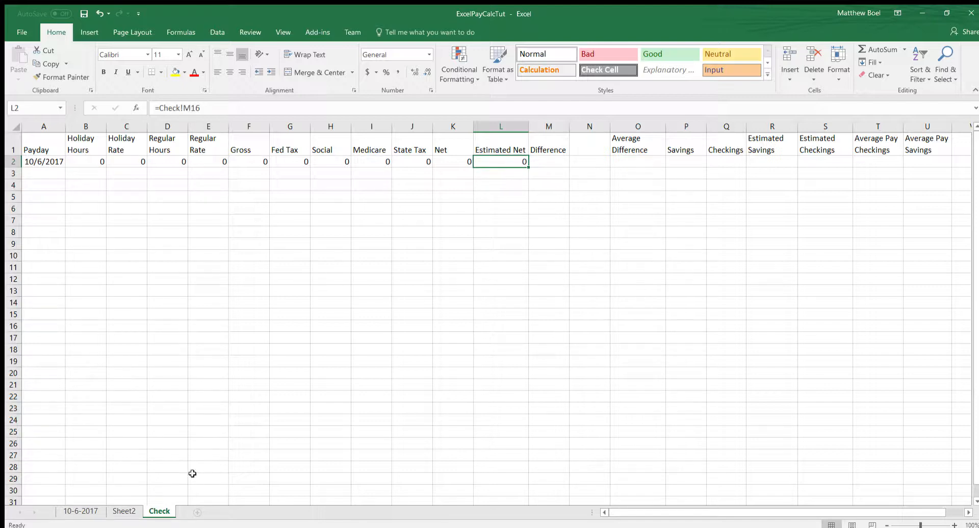
click(93, 511)
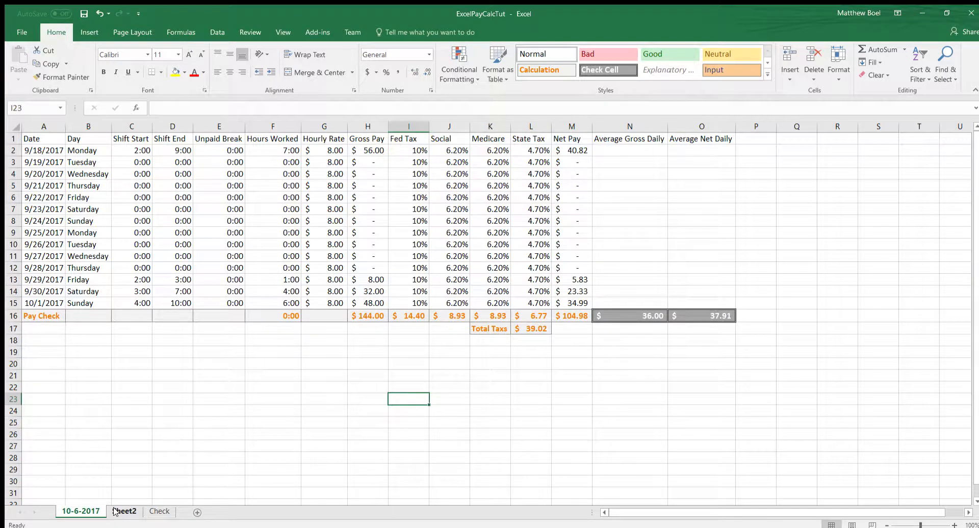
click(573, 317)
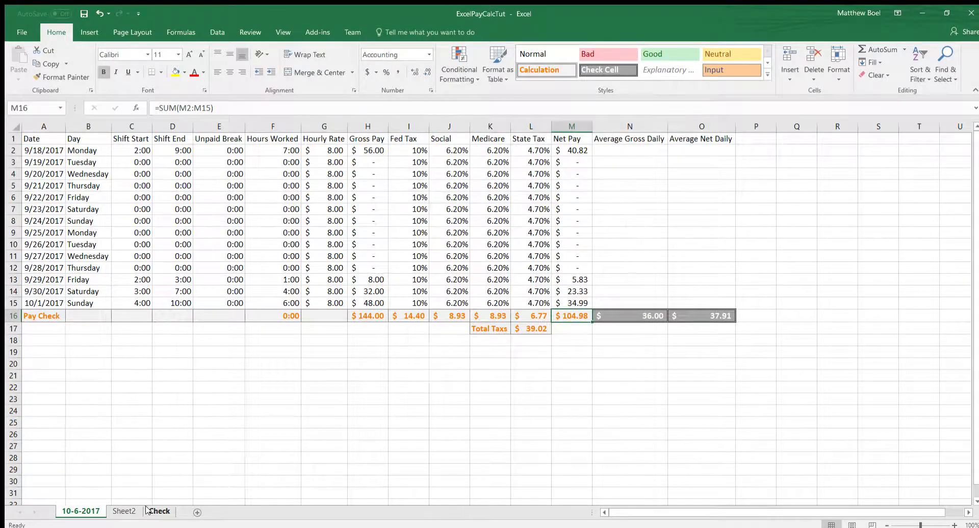
click(156, 511)
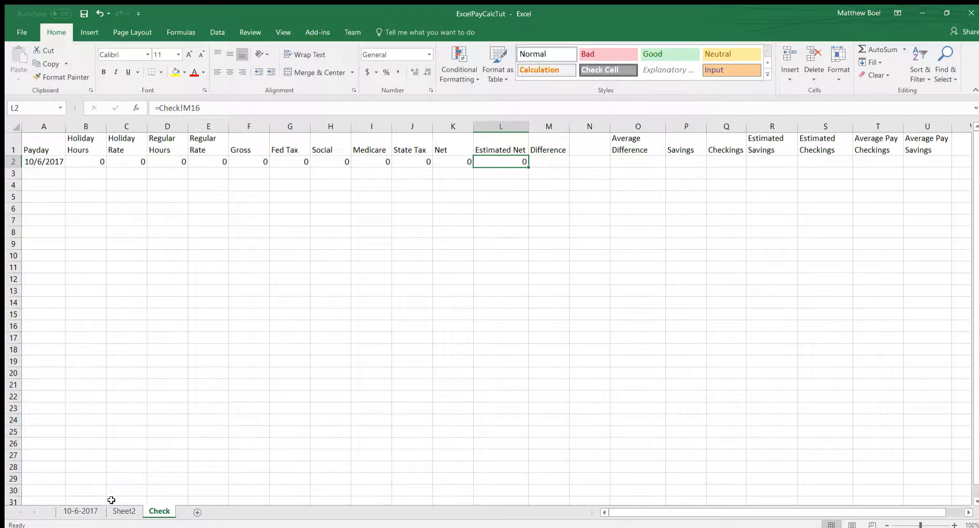
Replace the Check! reference in the Estimated Net formula in L2 with '10-6-2017', so it reads ='10-6-2017'M16
click(233, 109)
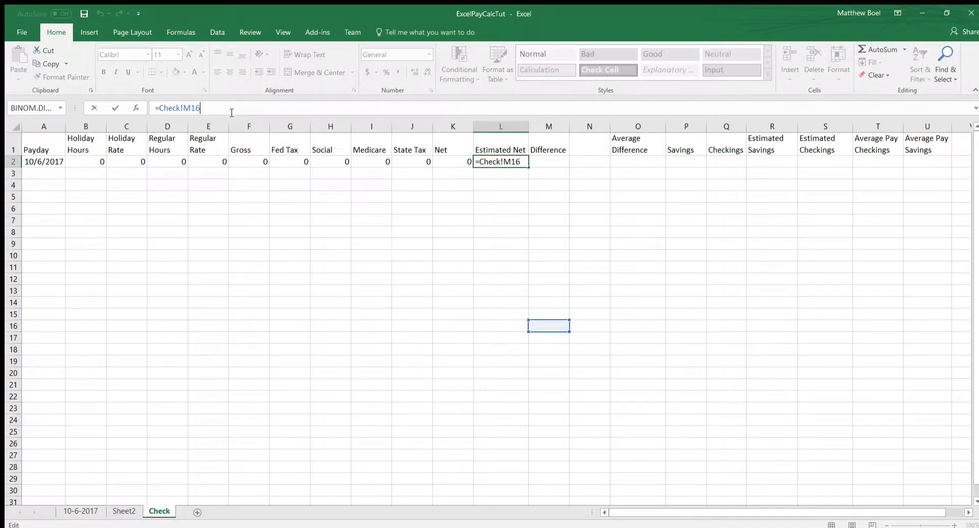
click(184, 107)
key(BackSpace)
key(BackSpace)
key(BackSpace)
key(BackSpace)
key(BackSpace)
key(BackSpace)
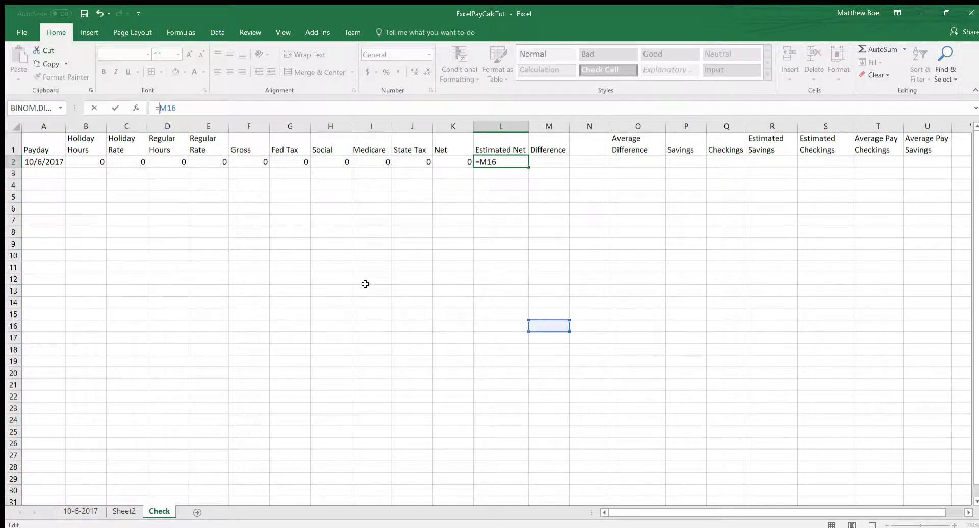
text('10-)
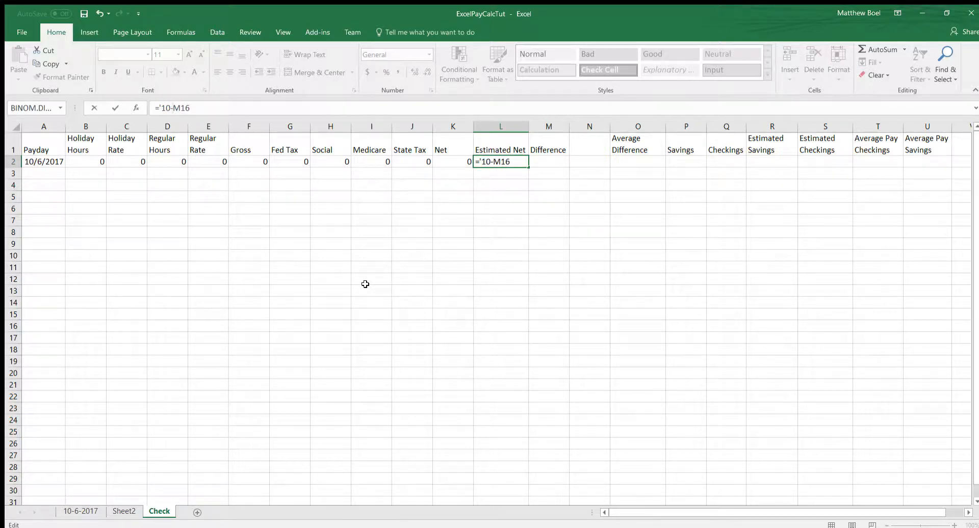
text(6-204)
key(BackSpace)
text(17')
key(Return)
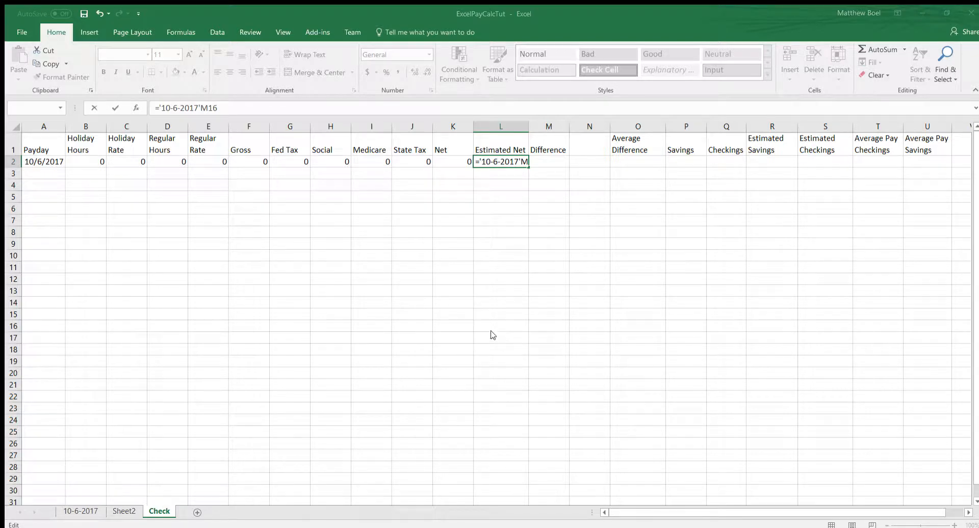
Try to correct the Estimated Net formula in L2 by moving the opening apostrophe and adding an exclamation mark, giving =10-6-'2017'!M16
click(463, 333)
click(160, 108)
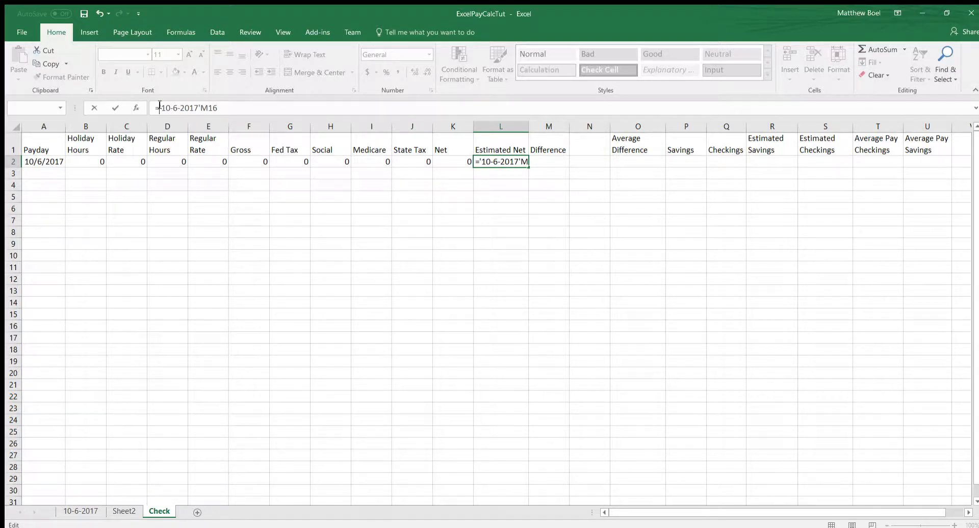
key(Delete)
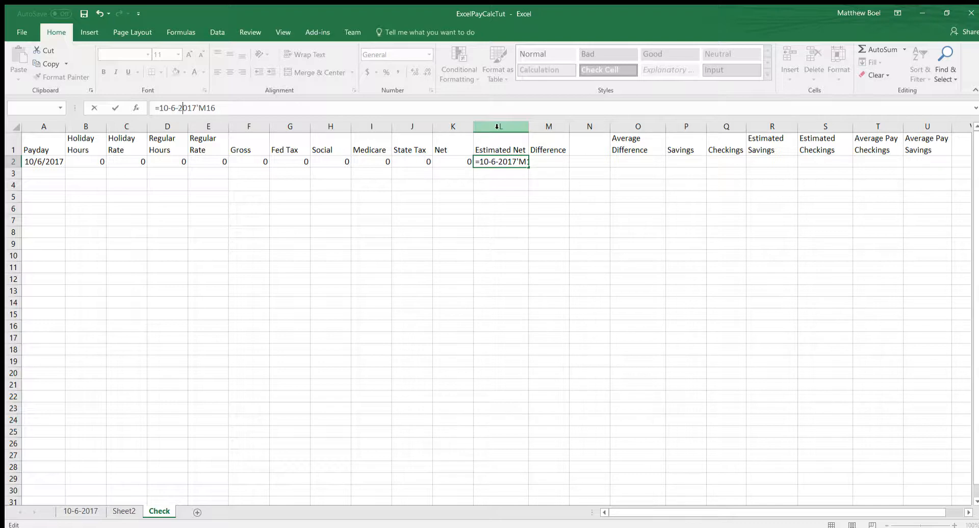
key(BackSpace)
text(!)
key(Return)
Try to fix the Estimated Net formula in L2 by removing both apostrophes, giving =10-6-2017!M16
click(520, 163)
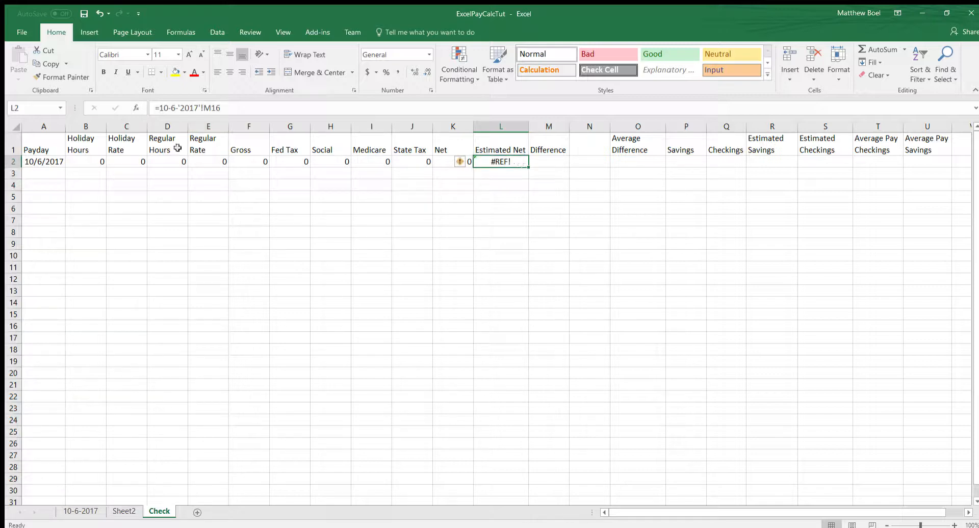
click(202, 109)
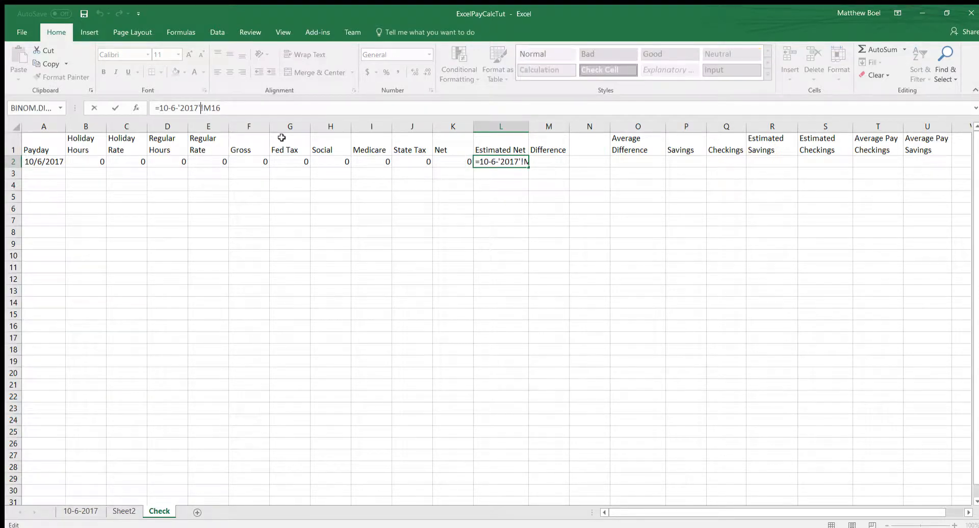
key(BackSpace)
key(Left)
key(BackSpace)
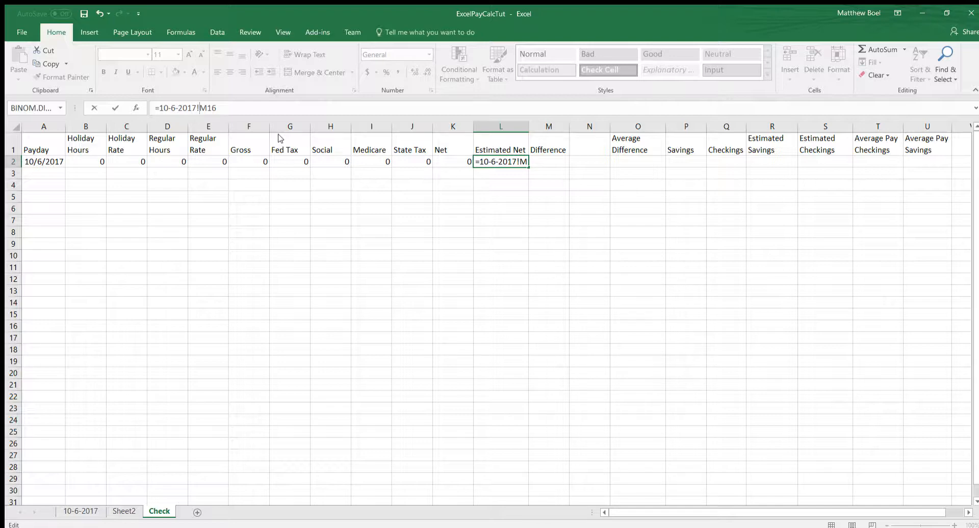
key(Return)
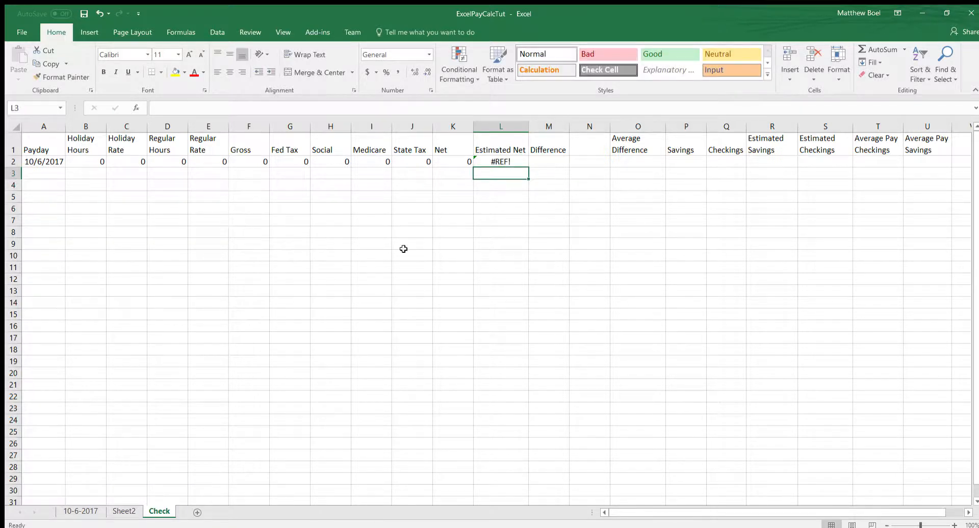
Replace the broken Estimated Net formula in L2 with a direct reference to the Net Pay total in M16 of the 10-6-2017 sheet
click(520, 159)
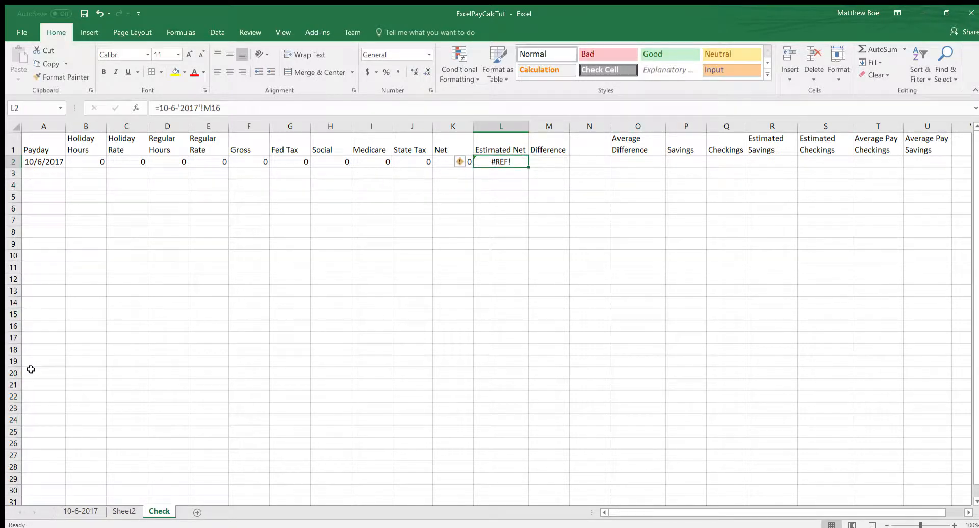
click(80, 512)
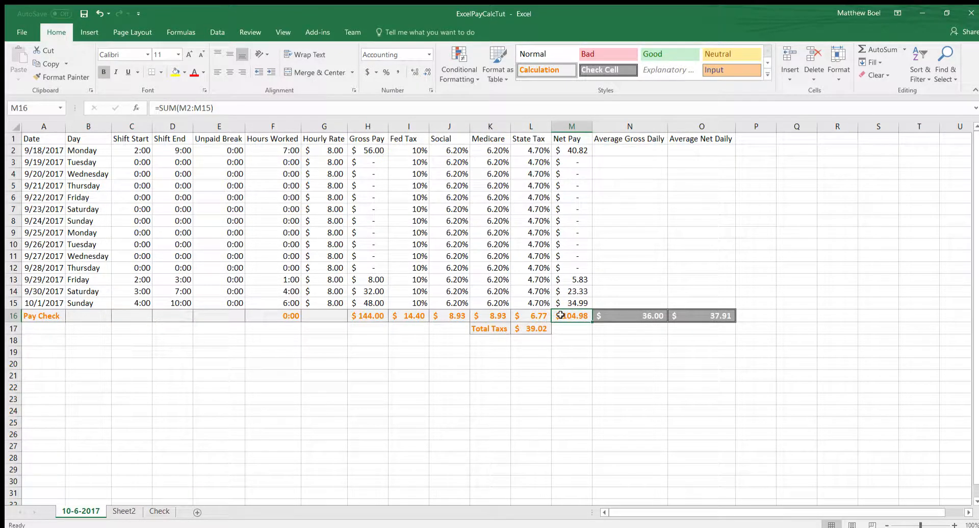
click(159, 511)
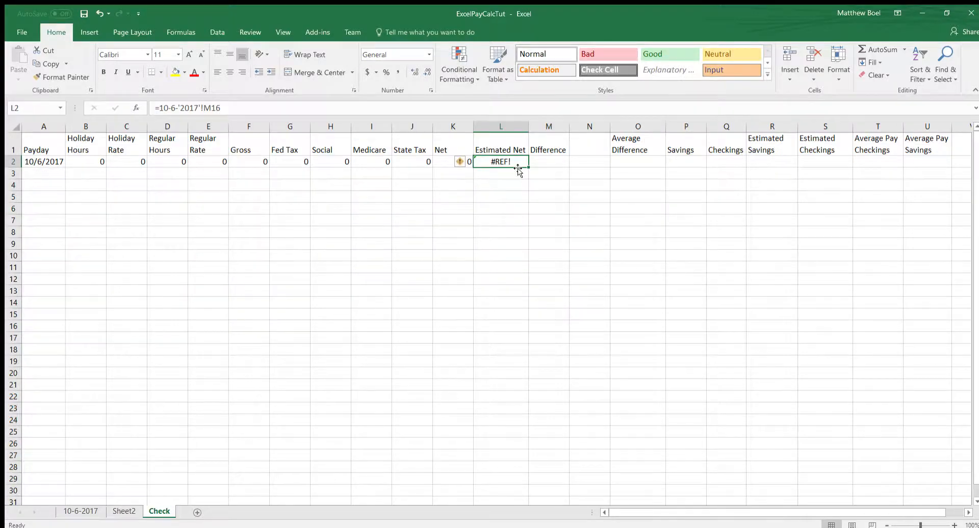
text(=)
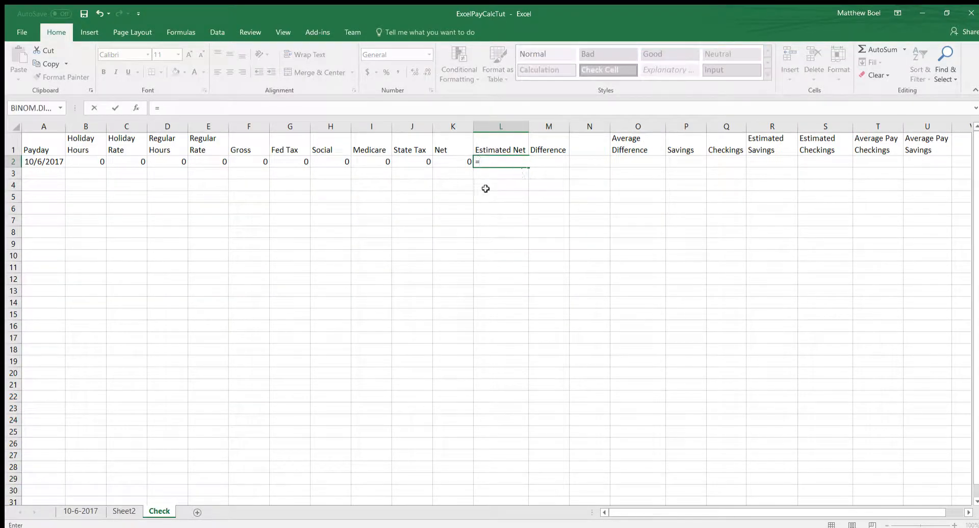
click(59, 508)
click(569, 314)
key(Return)
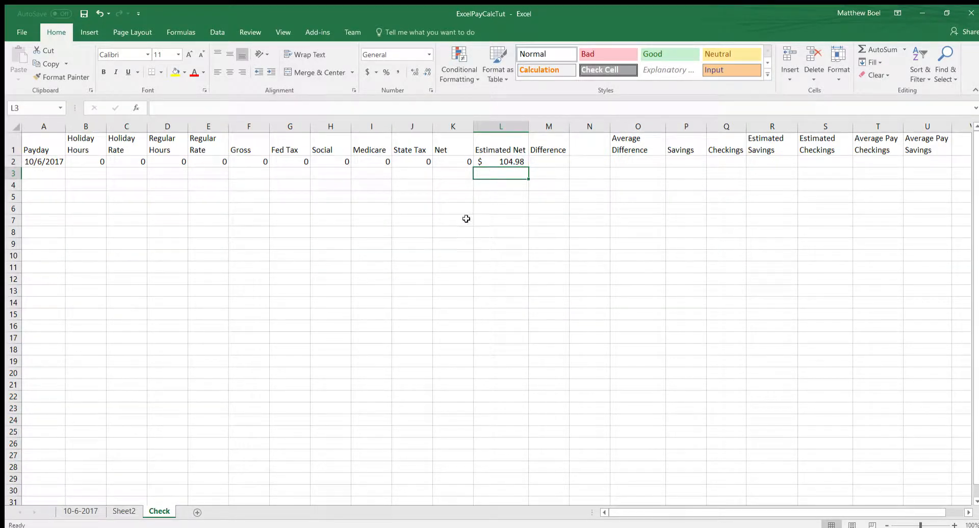
Clear the Estimated Net formula in L2 and rebuild it as ='10-6-2017'!M16 by picking the Net Pay total on the 10-6-2017 sheet
click(514, 159)
click(219, 108)
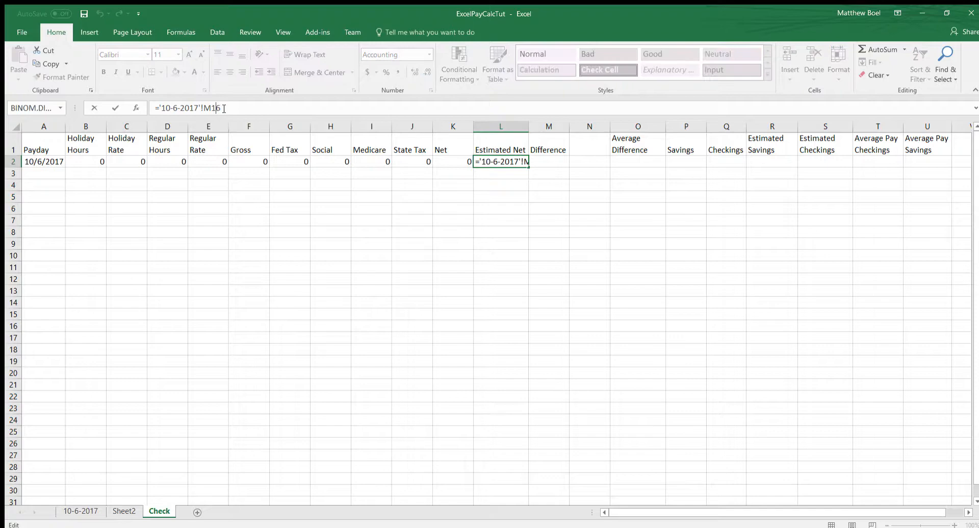
drag(221, 108, 162, 113)
drag(248, 113, 148, 108)
text(=)
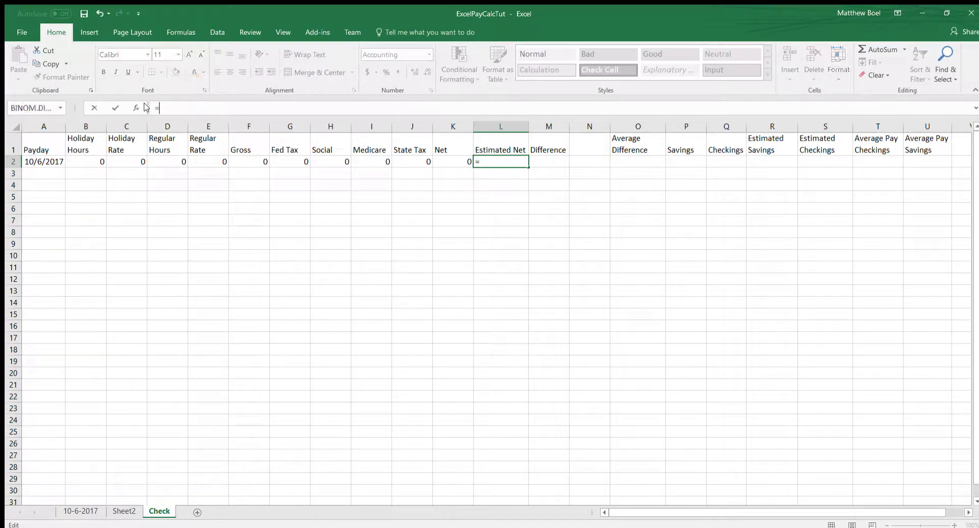
click(87, 510)
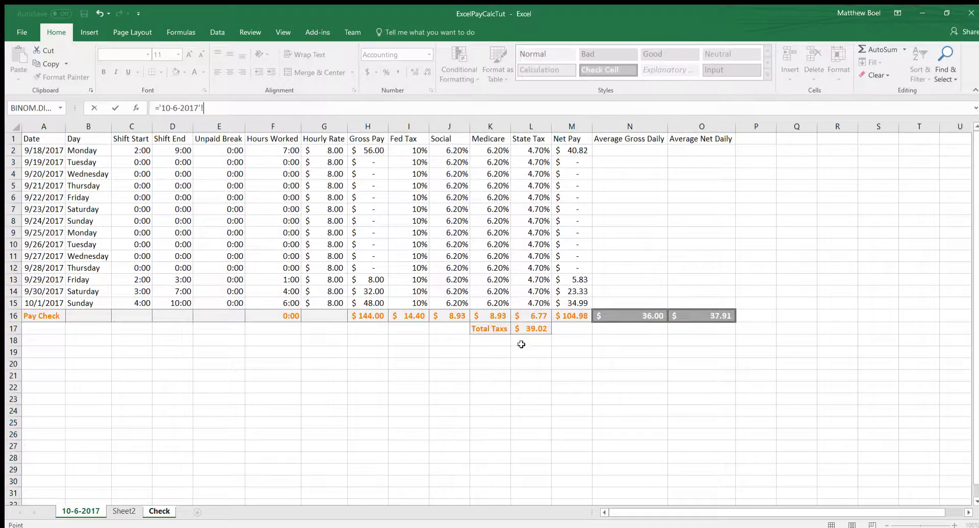
click(570, 317)
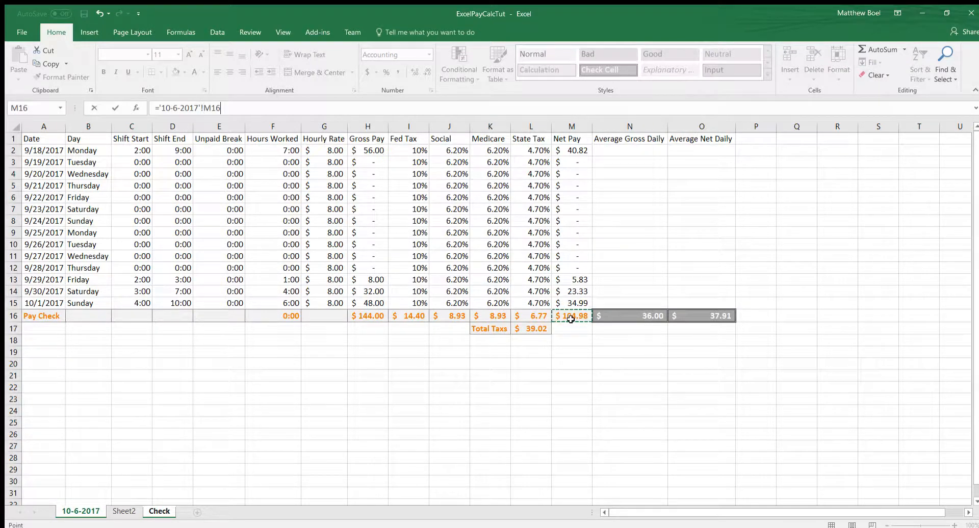
key(Return)
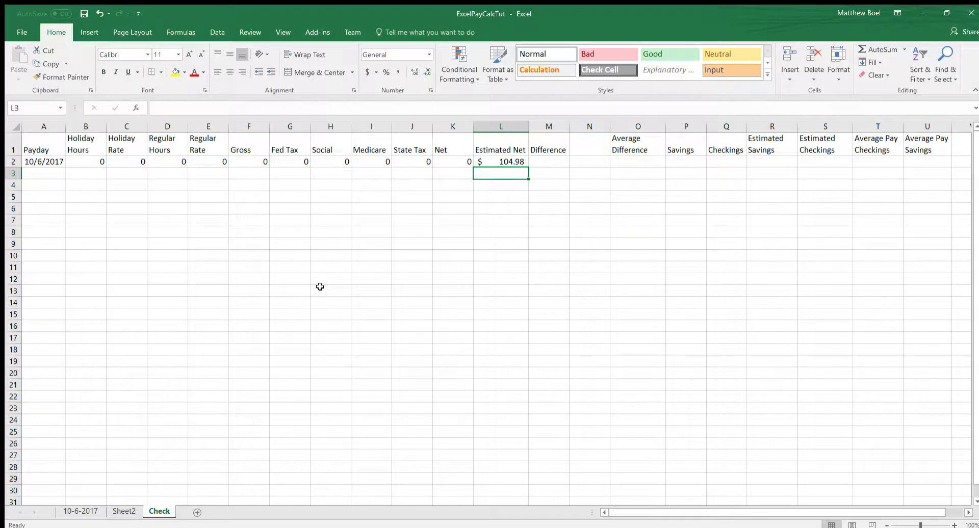
Enter the Difference formula =K2-L2 in M2, subtracting Estimated Net from Net
click(558, 161)
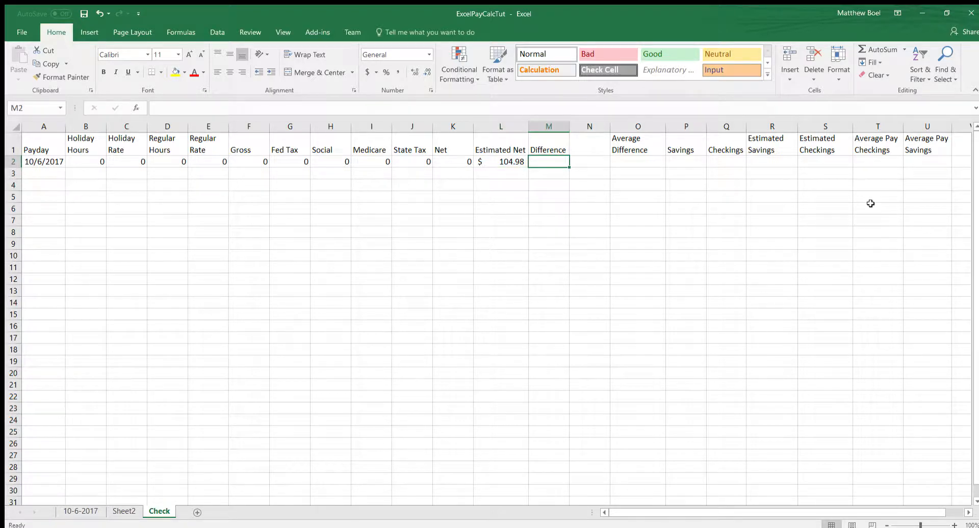
text(=)
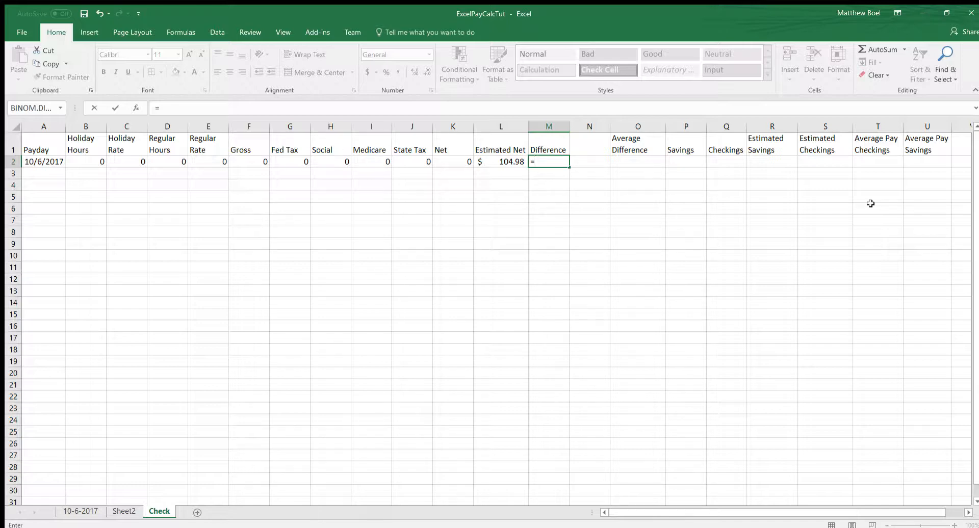
text(k2-)
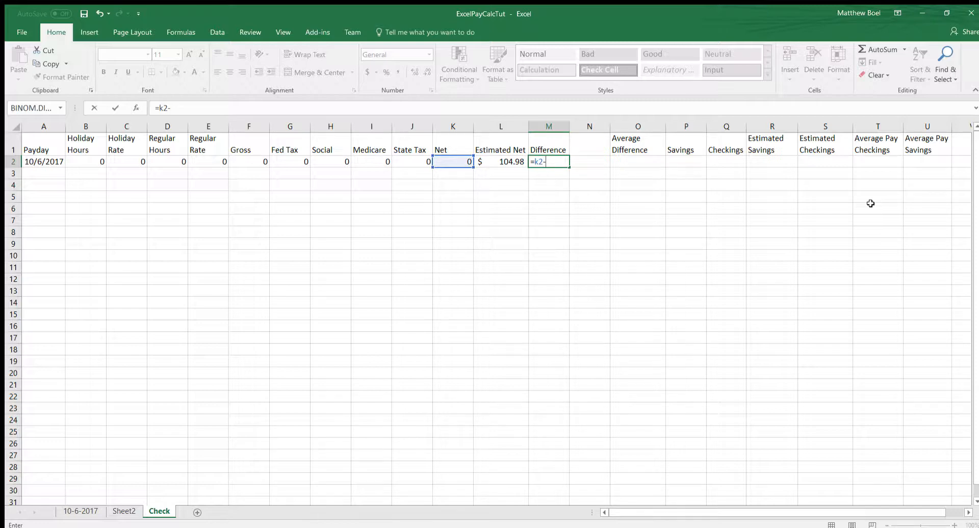
text(l2)
key(Return)
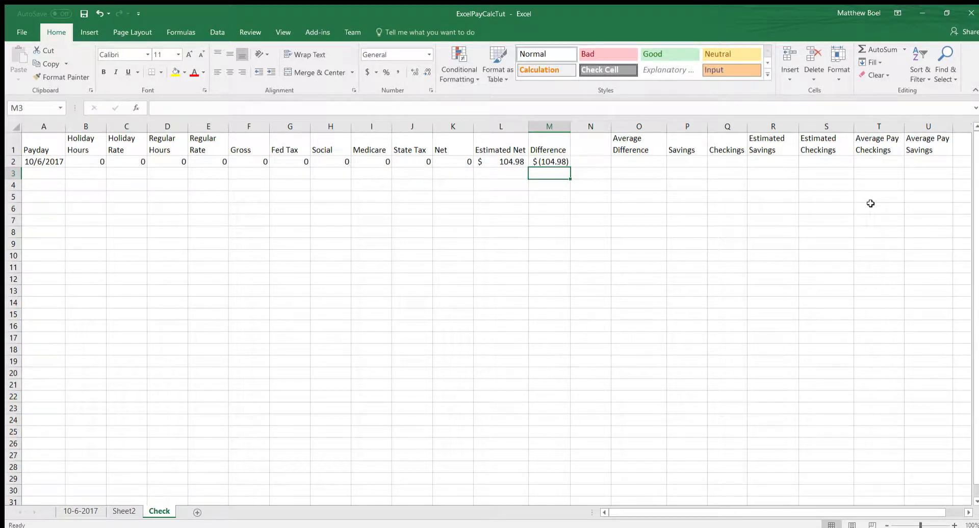
Enter 105 as the Net amount in K2 and apply the dollar Accounting format to the cell
click(530, 162)
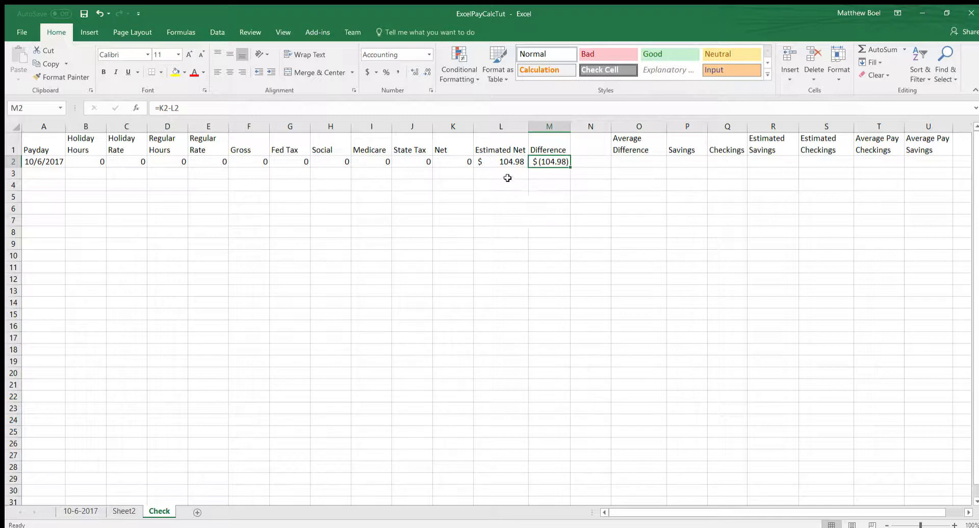
click(454, 163)
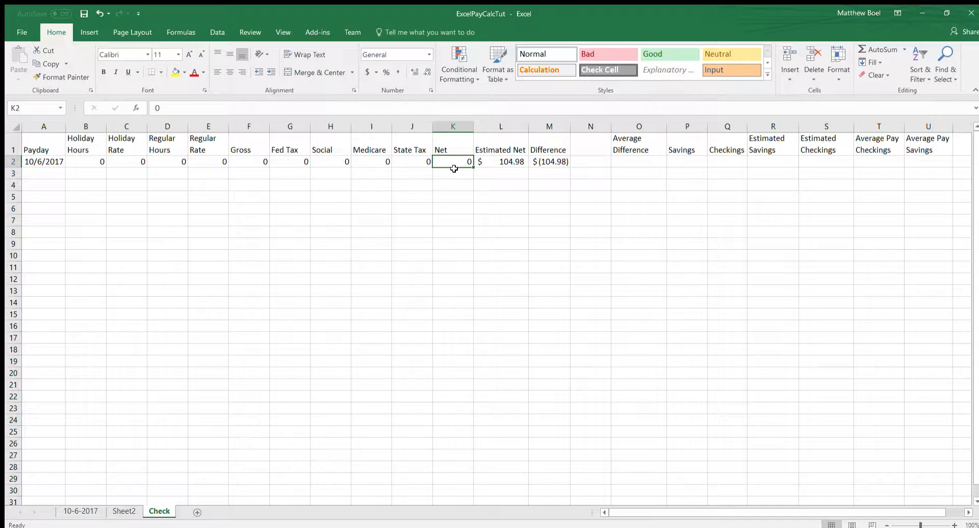
text(10)
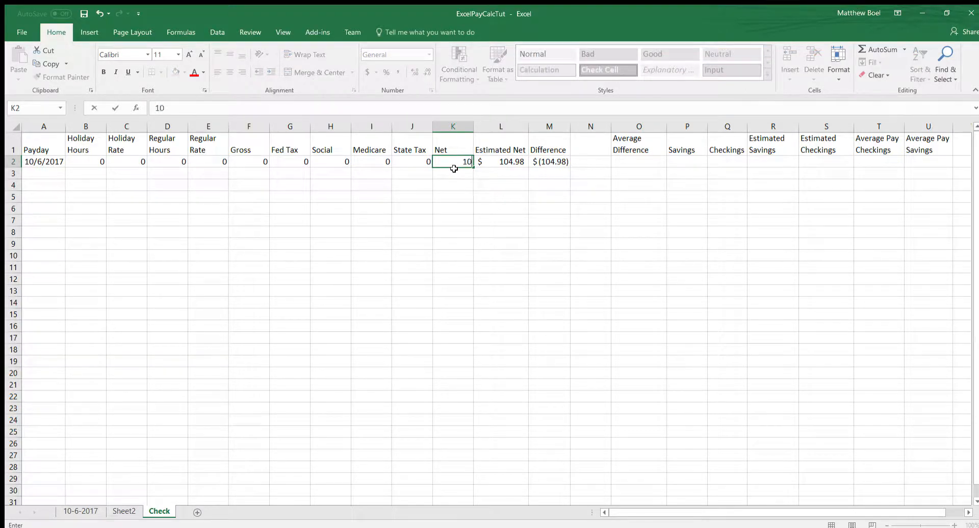
text(5)
key(Return)
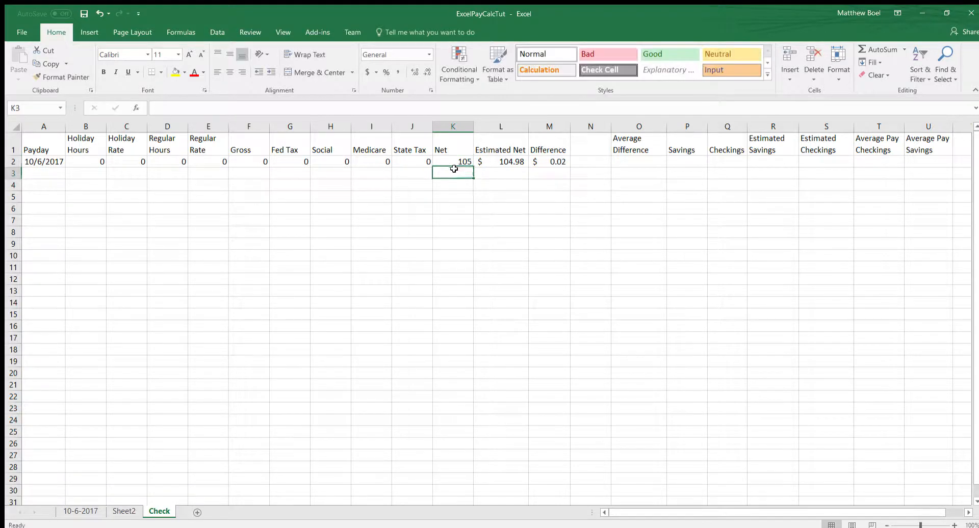
click(454, 162)
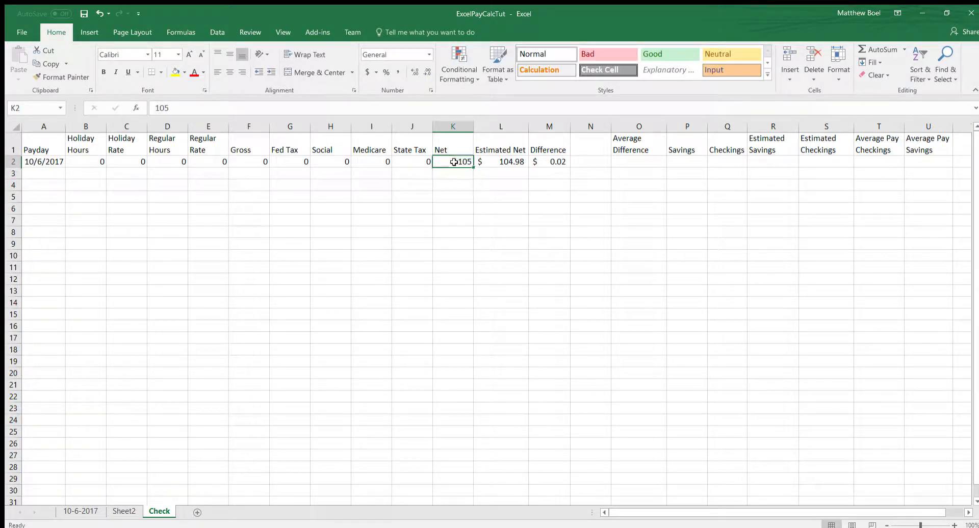
click(366, 72)
Reverse the Difference formula in M2 to =L2-K2, so that Net is subtracted from Estimated Net
click(550, 162)
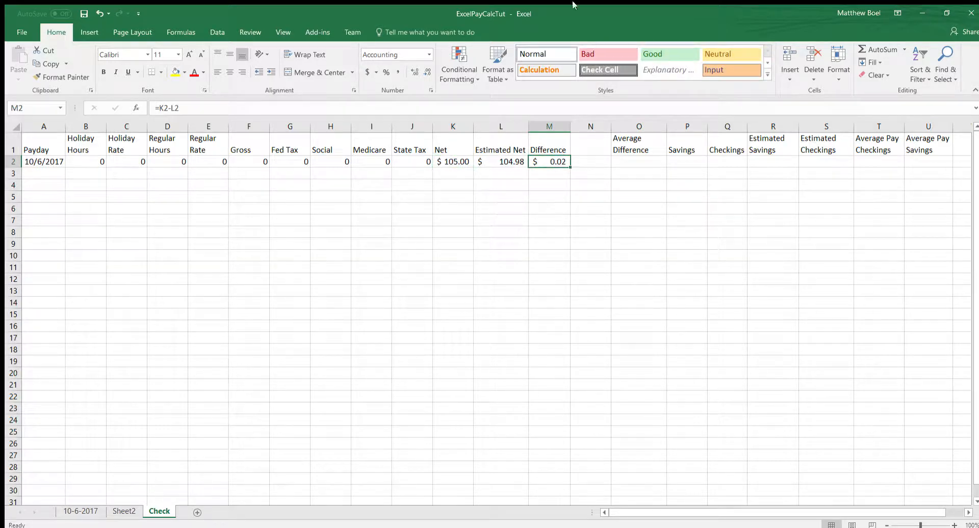
click(518, 162)
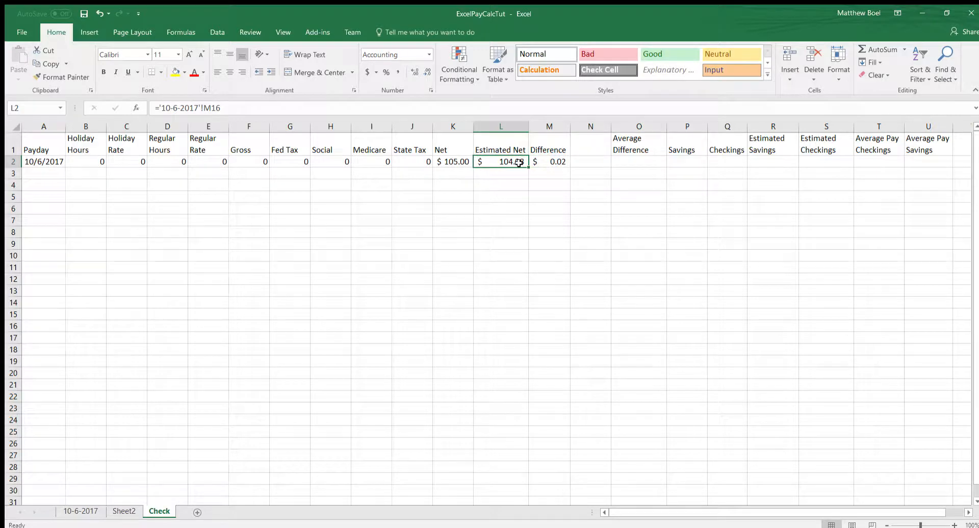
click(450, 173)
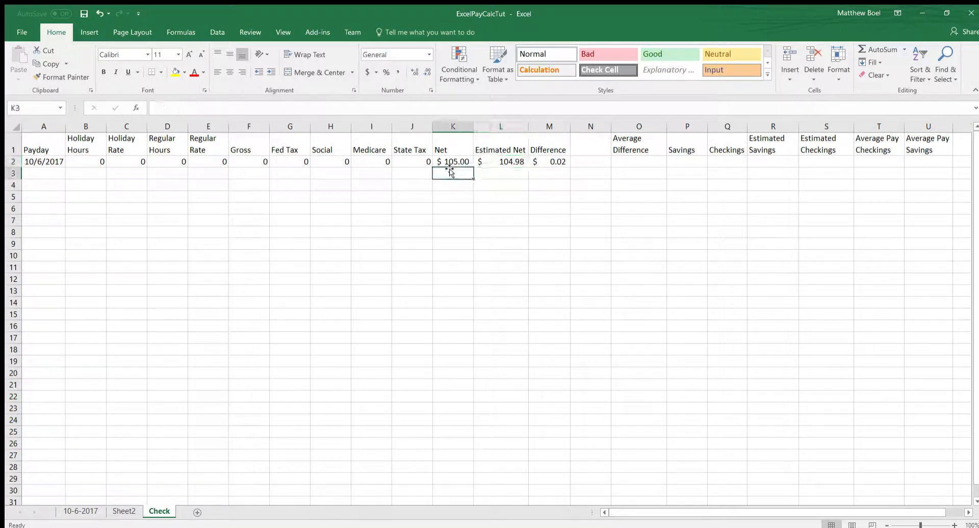
click(450, 164)
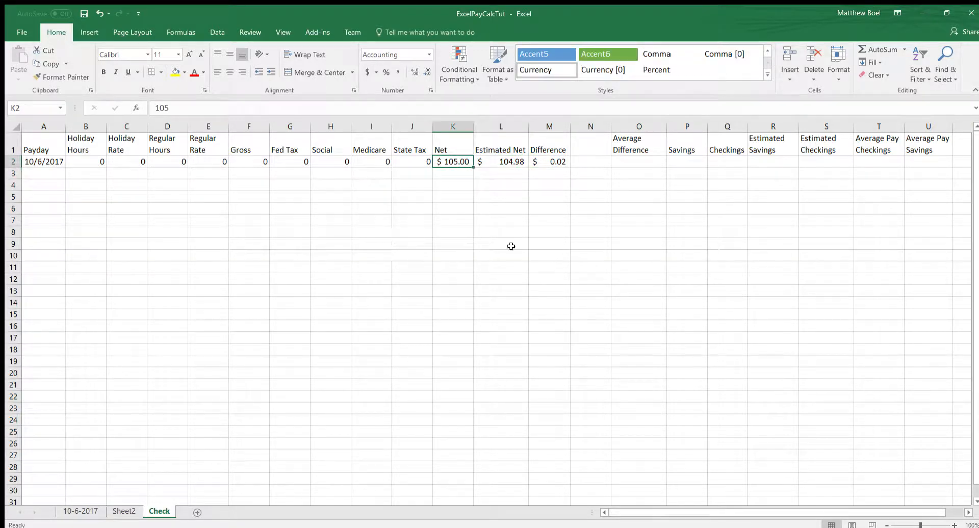
click(543, 158)
double_click(543, 160)
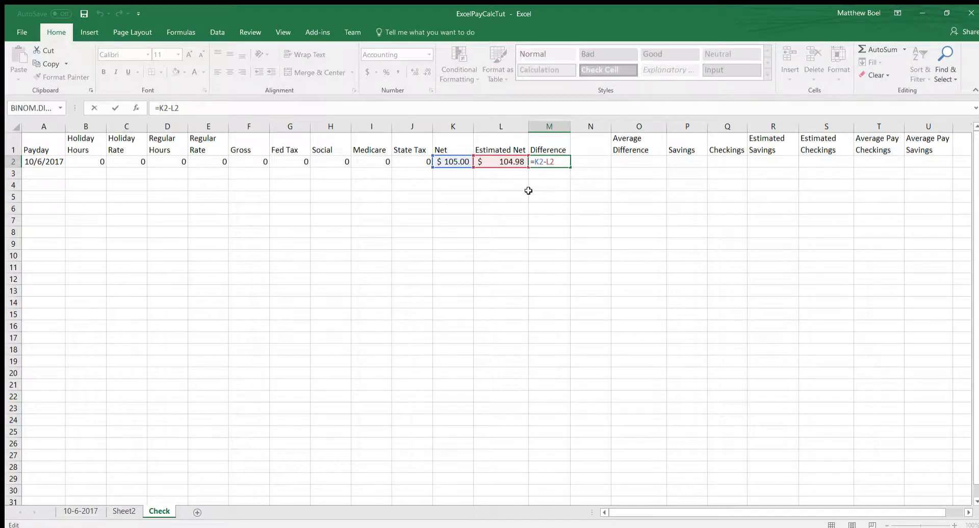
key(BackSpace)
key(BackSpace)
key(BackSpace)
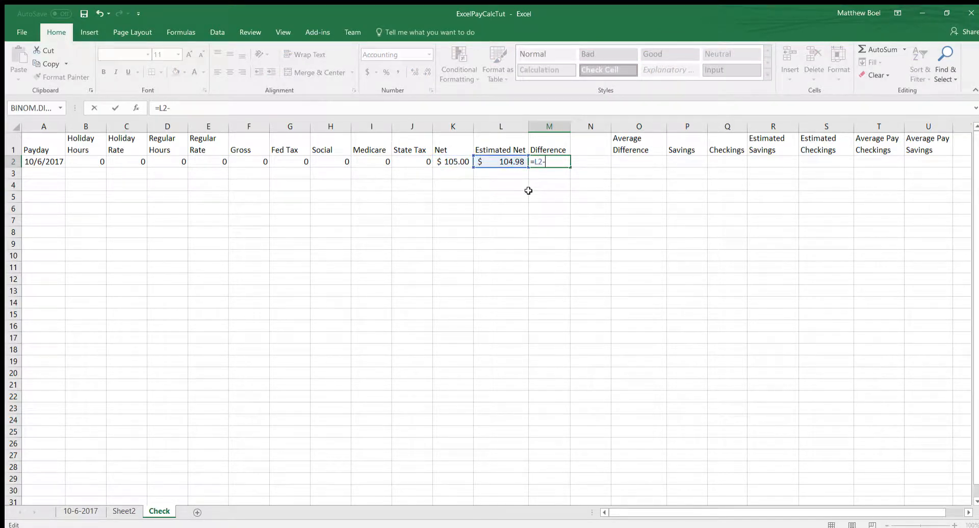
text(k2)
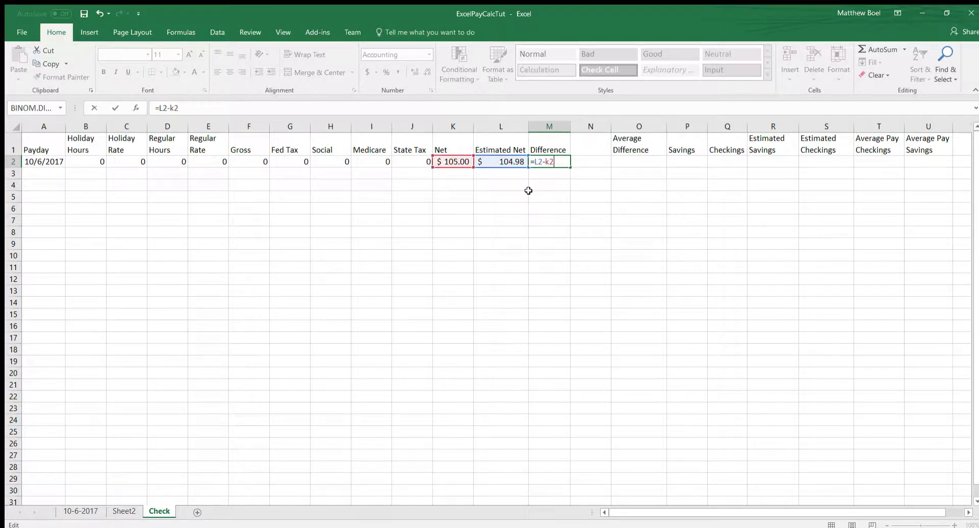
key(Return)
key(Up)
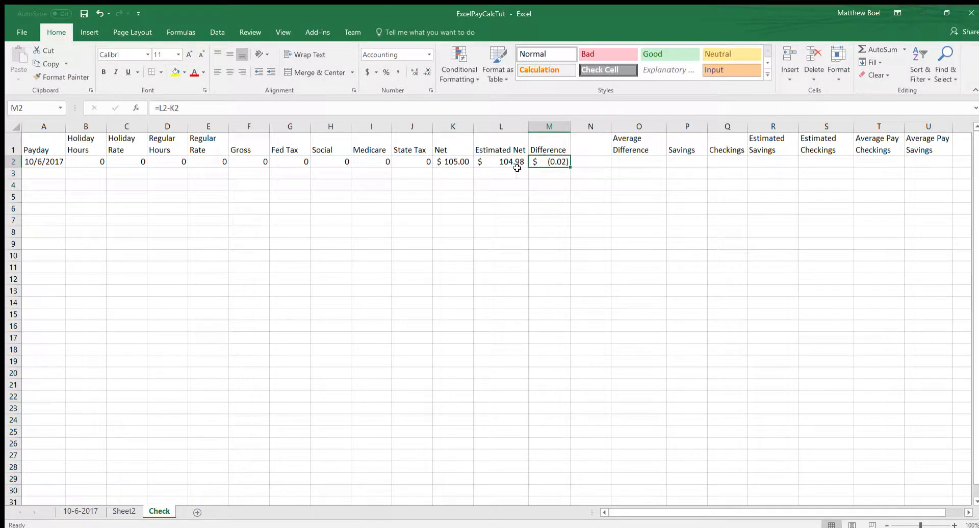
click(464, 166)
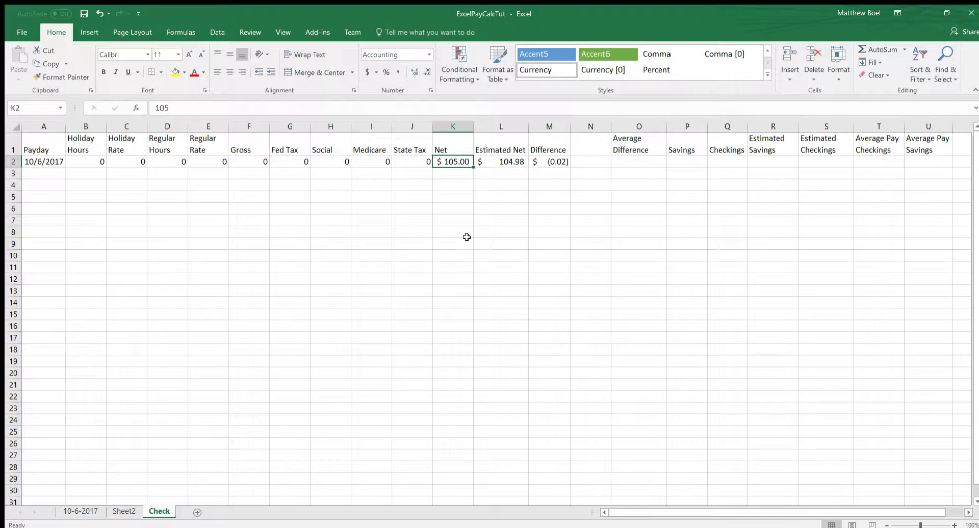
text(10)
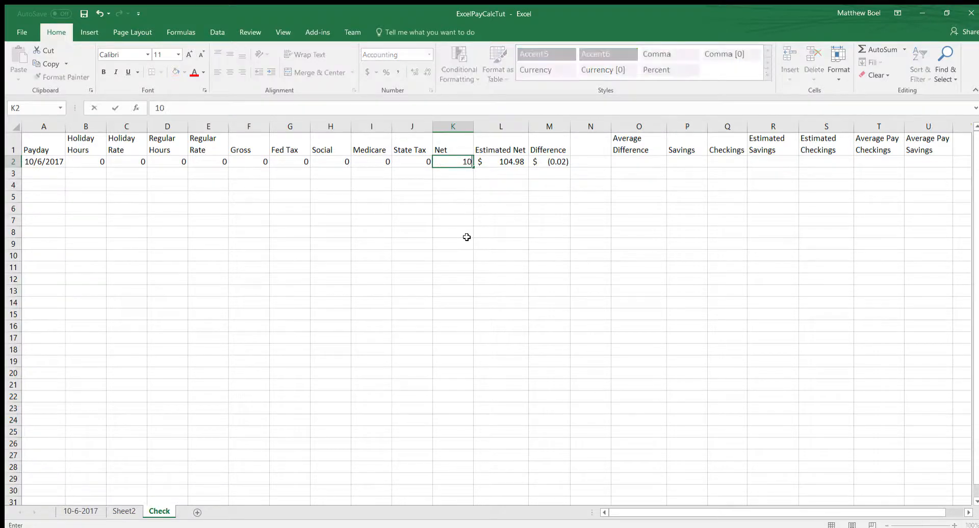
text(3)
key(BackSpace)
key(BackSpace)
key(BackSpace)
text(1)
key(ctrl+Return)
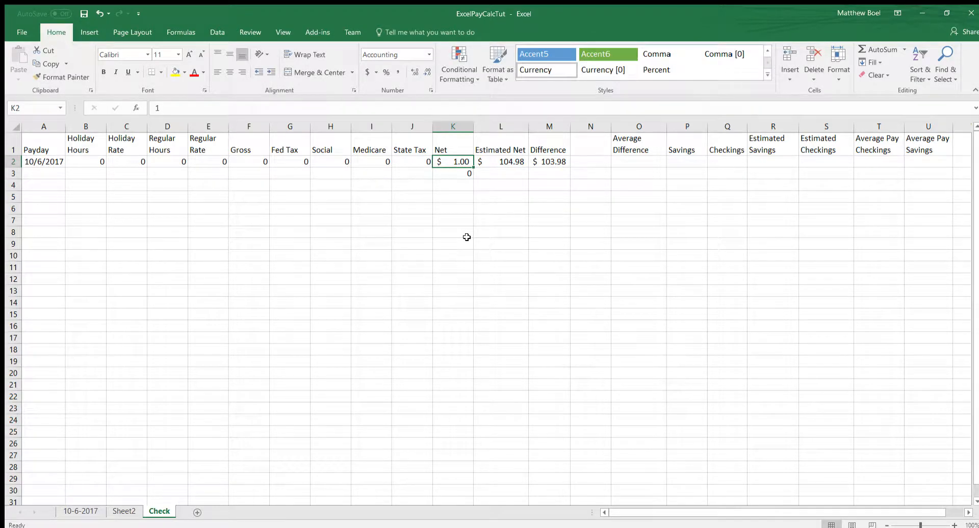
Set the Net amount for the 10/6/2017 payday in K2 to 1000 and clear the stray 0 in K3
text(1:)
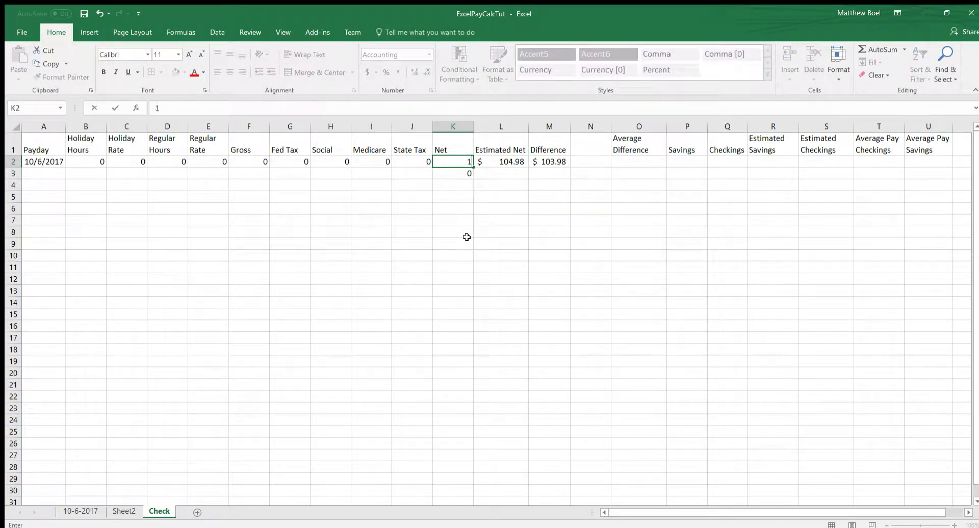
key(BackSpace)
text(000)
key(Return)
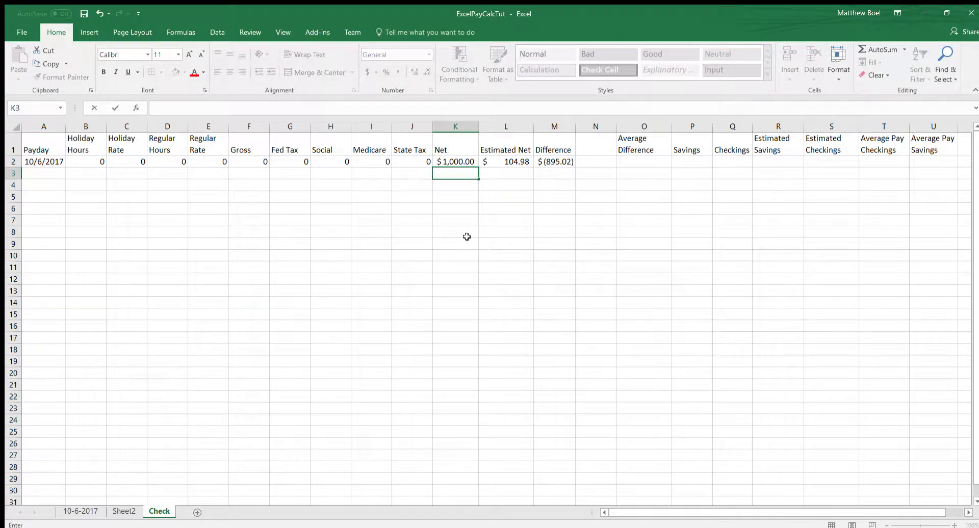
click(487, 178)
click(498, 161)
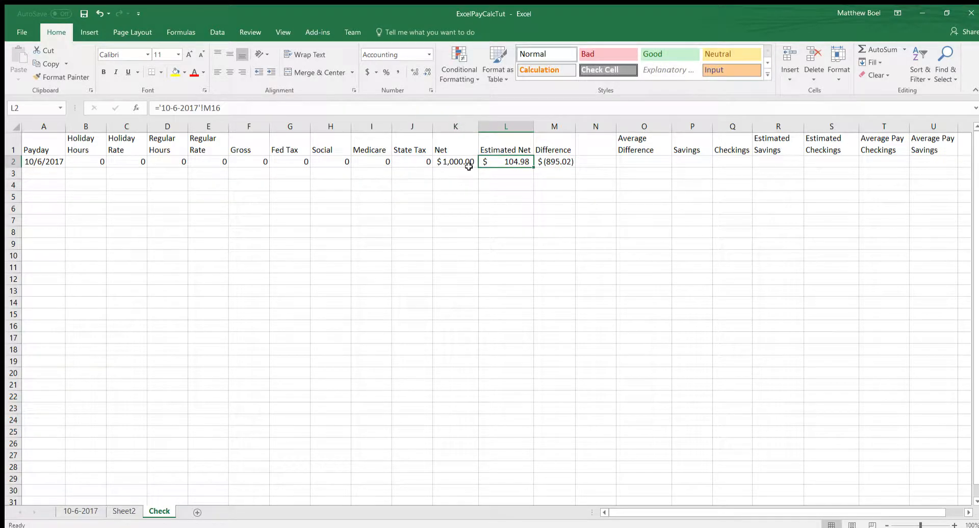
click(512, 185)
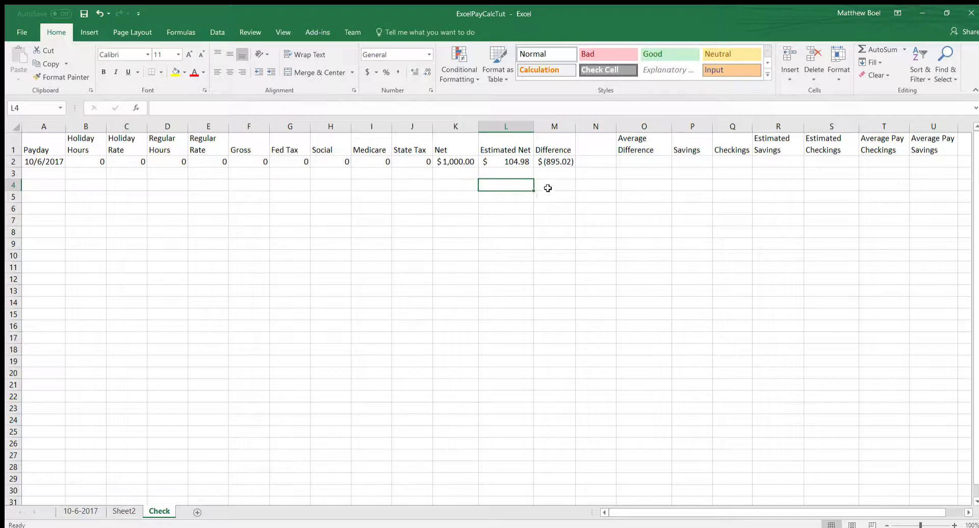
click(624, 163)
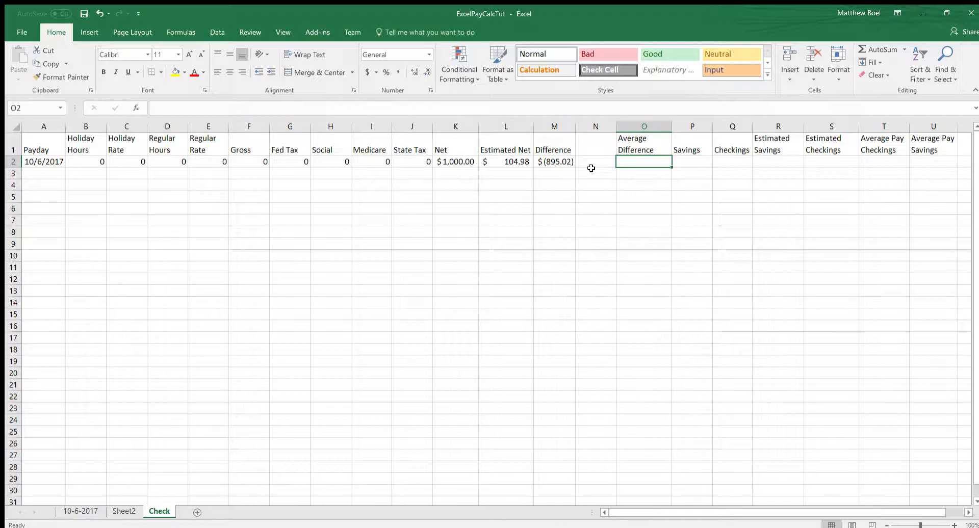
text(=)
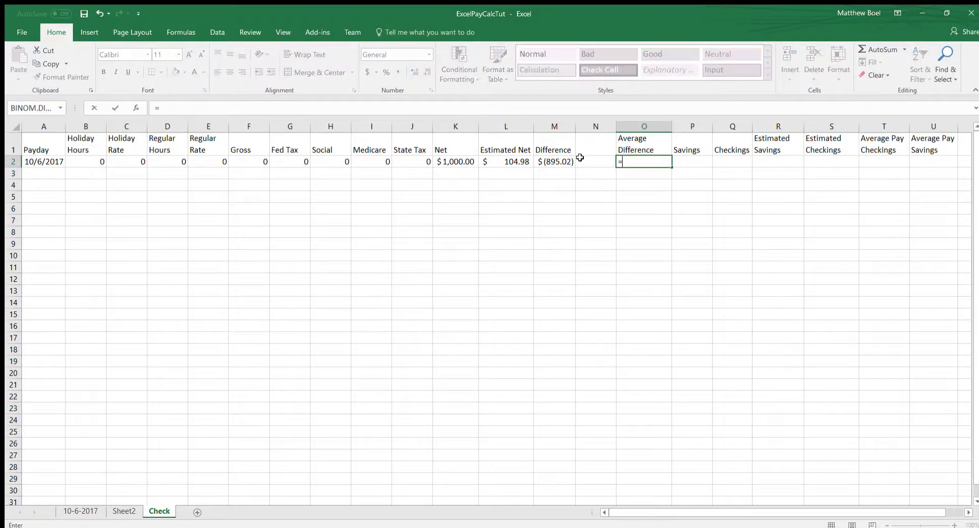
click(898, 50)
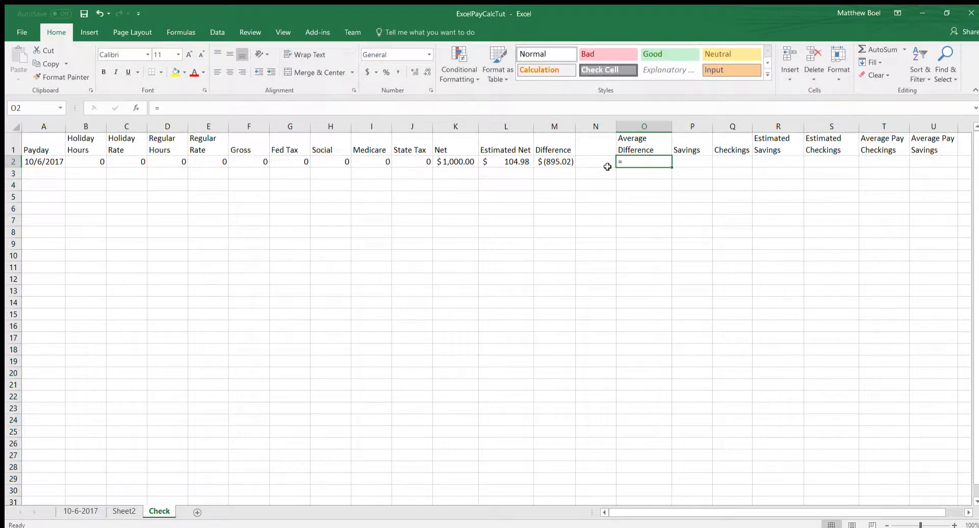
drag(557, 162, 560, 175)
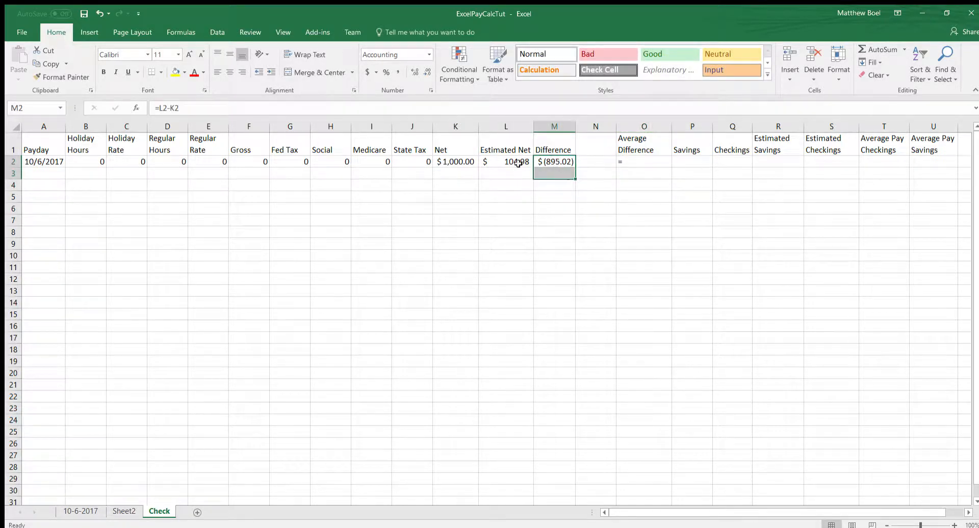
key(Return)
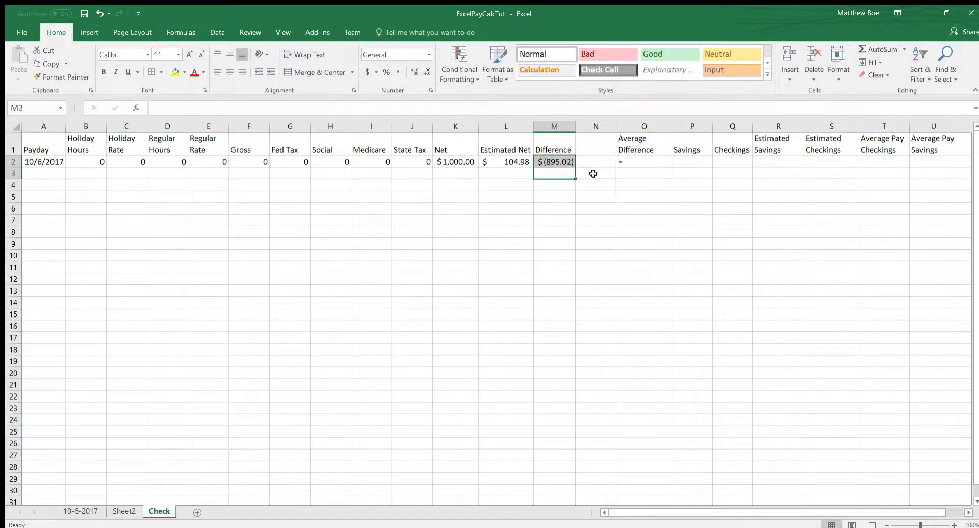
Enter the Average Difference formula =AVERAGE(M2:M3) in O2, replacing the lone equals sign
click(644, 160)
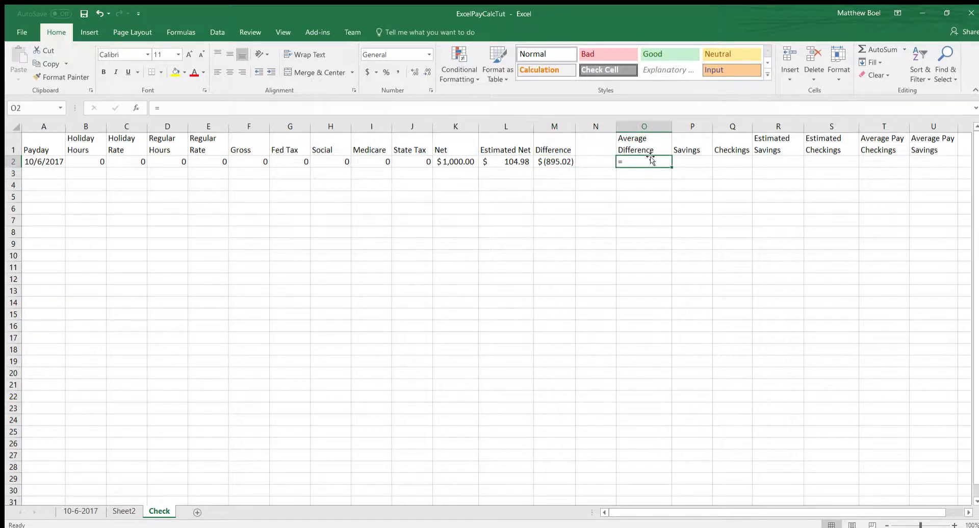
text(=)
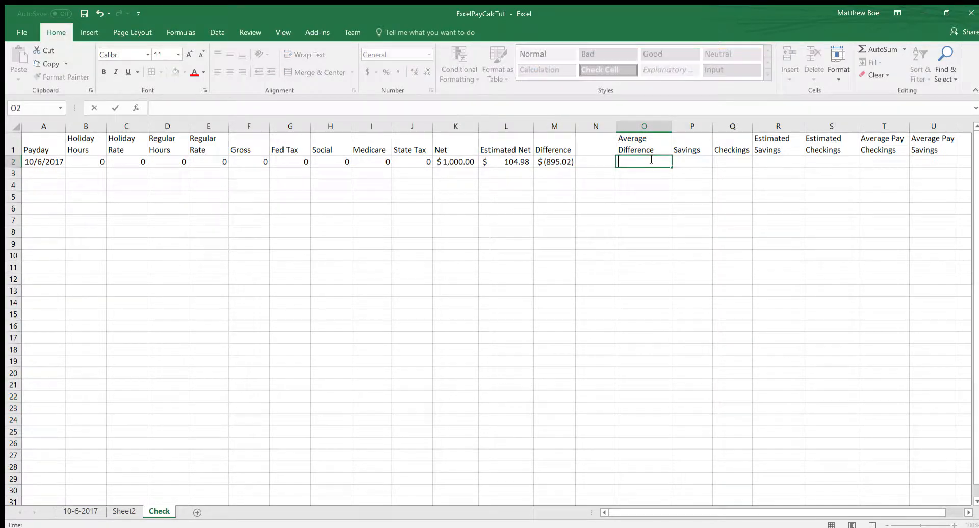
text(Average)
key(Tab)
text(M2:)
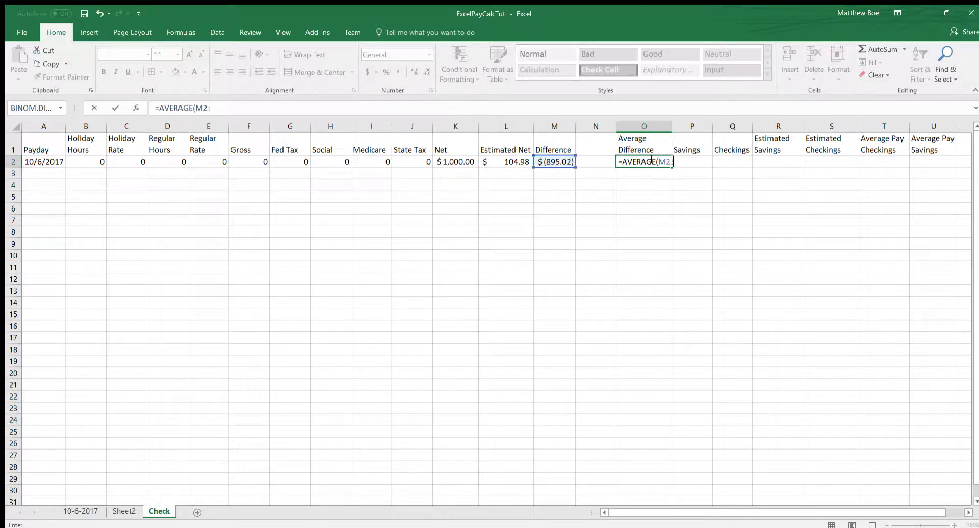
text(M3))
key(Return)
Add a 10/20/2017 payday row in A3 and fill Holiday Hours through Net (B3 to K3) with 0
click(27, 174)
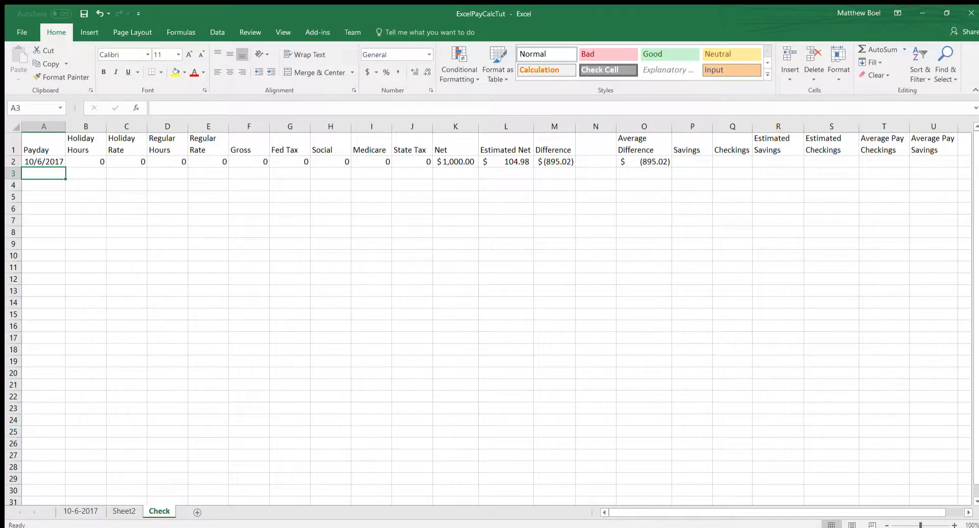
click(930, 527)
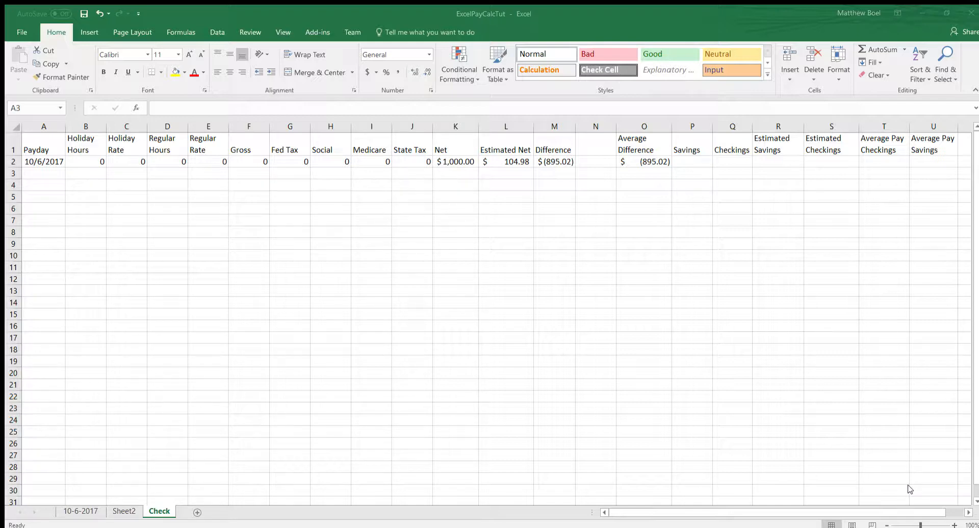
click(28, 170)
text(10/20)
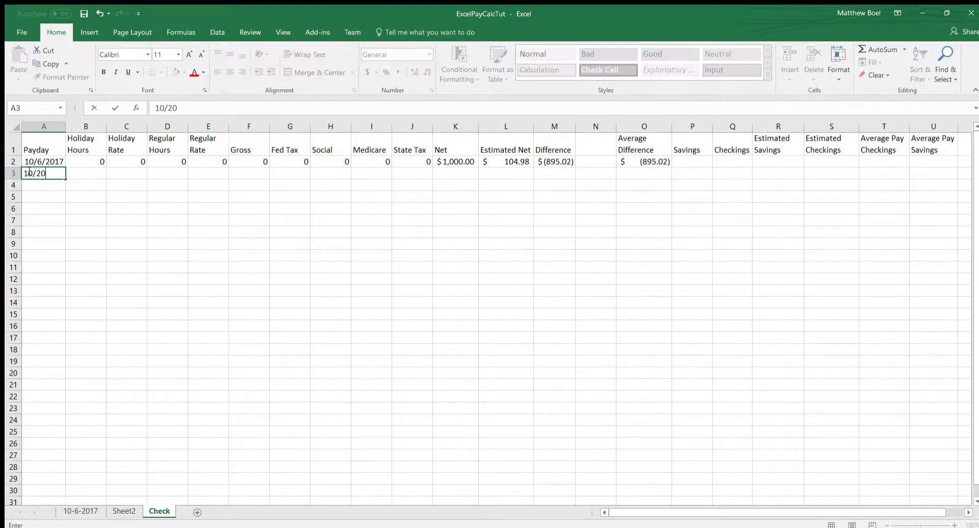
text(/2017)
key(Tab)
text(0)
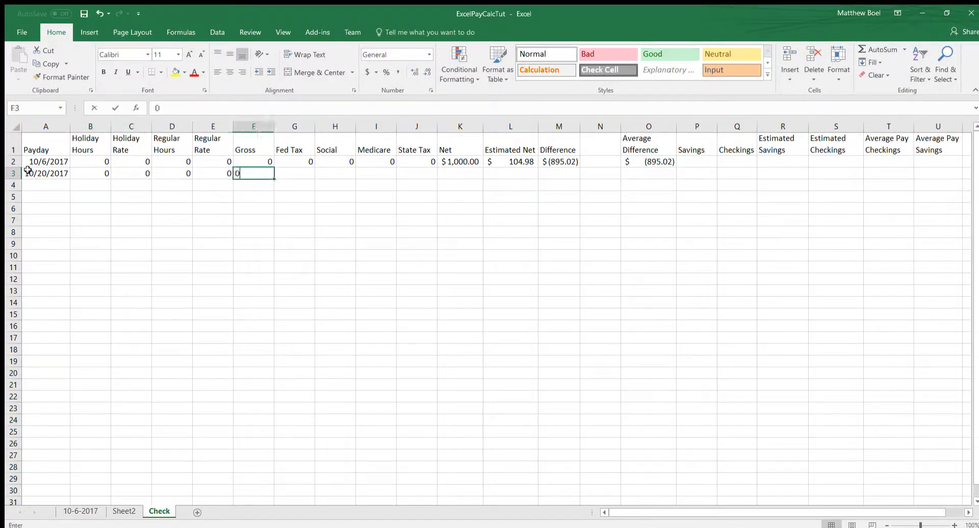
text(	0	0	0	0	0	0	0	0	0)
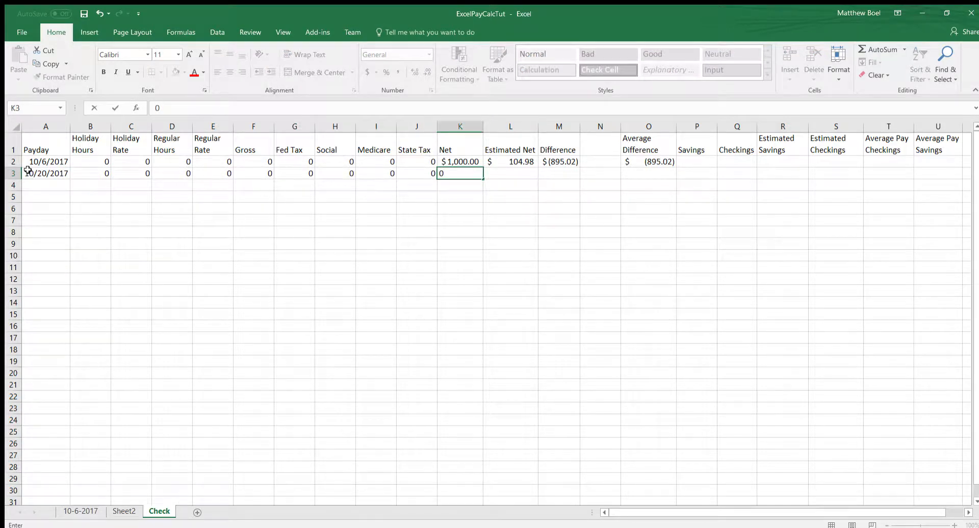
key(Tab)
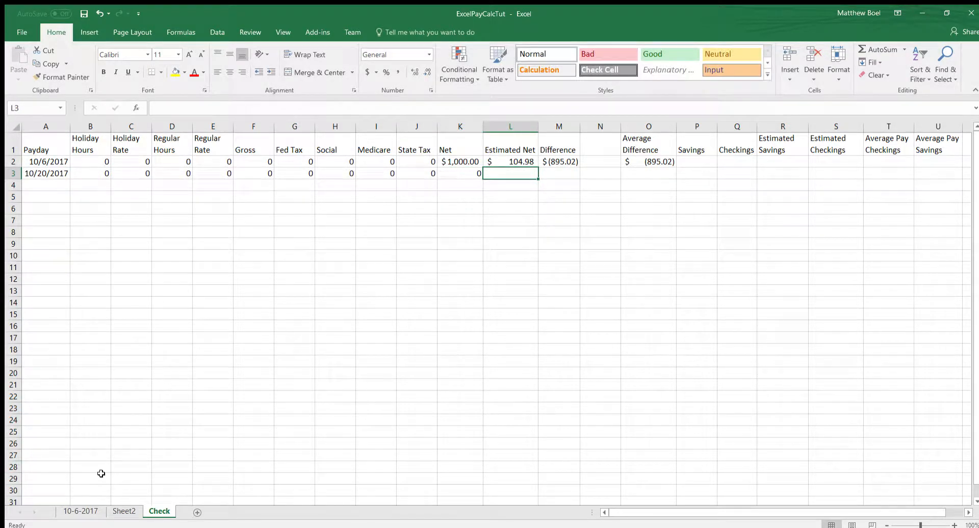
Link Estimated Net in L3 to the Net Pay total in M16 of Sheet2
click(123, 512)
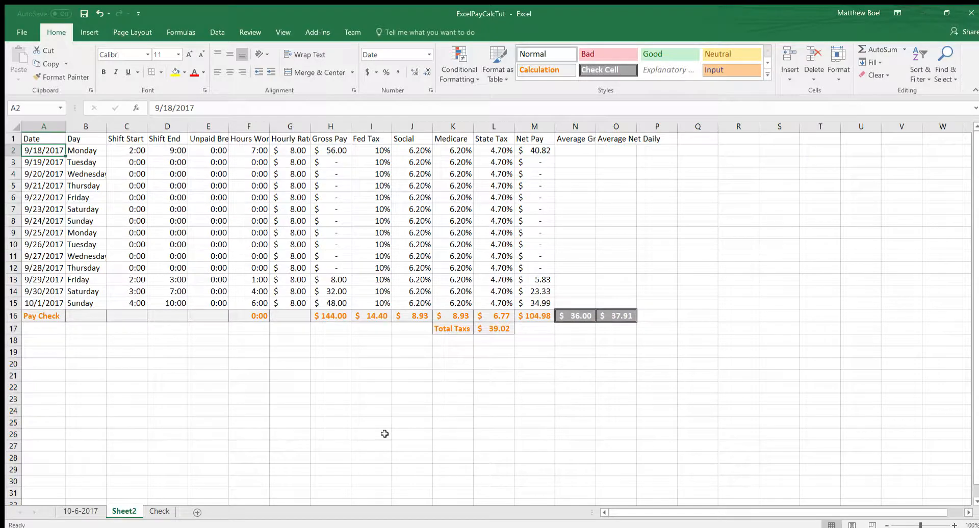
click(165, 510)
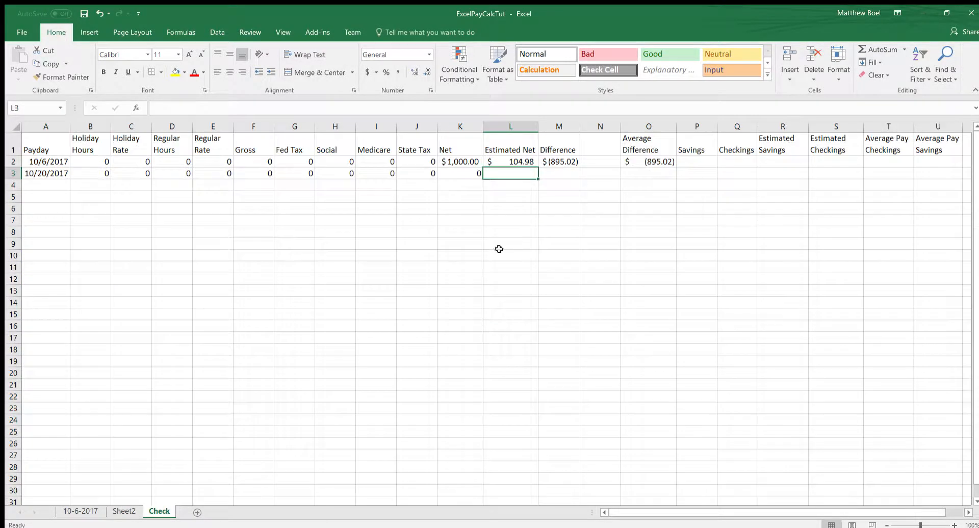
text(=)
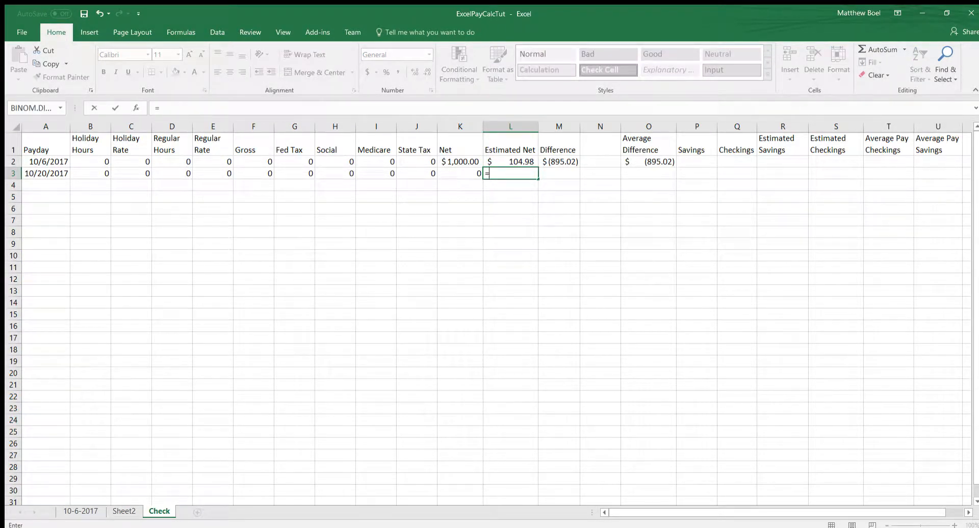
click(123, 512)
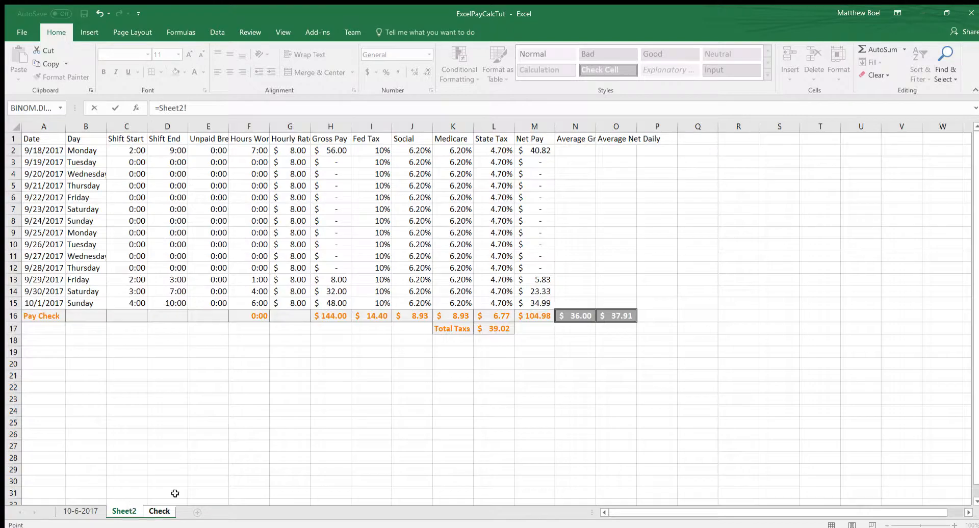
click(537, 318)
key(Return)
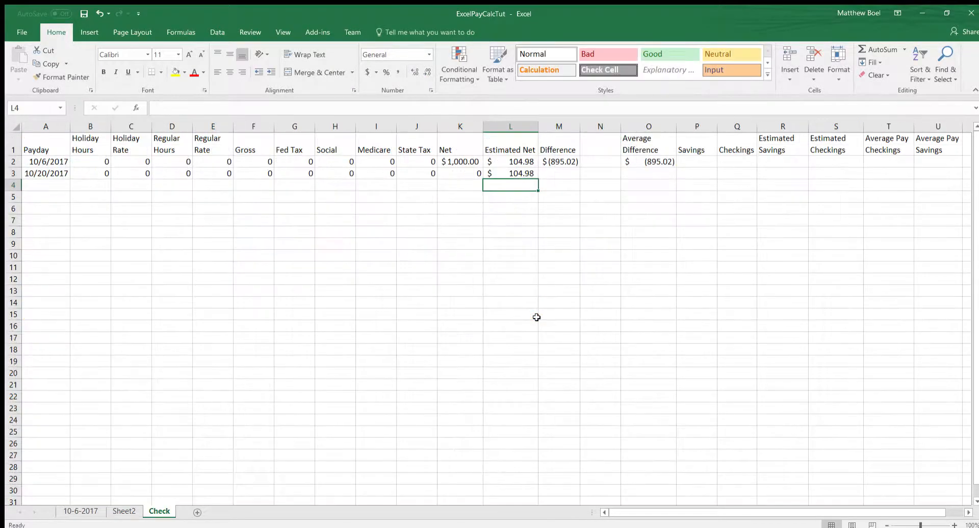
On Sheet2, enter a 5:00 shift start, 9:00 shift end and :30 unpaid break for Tuesday 9/26/2017
click(123, 512)
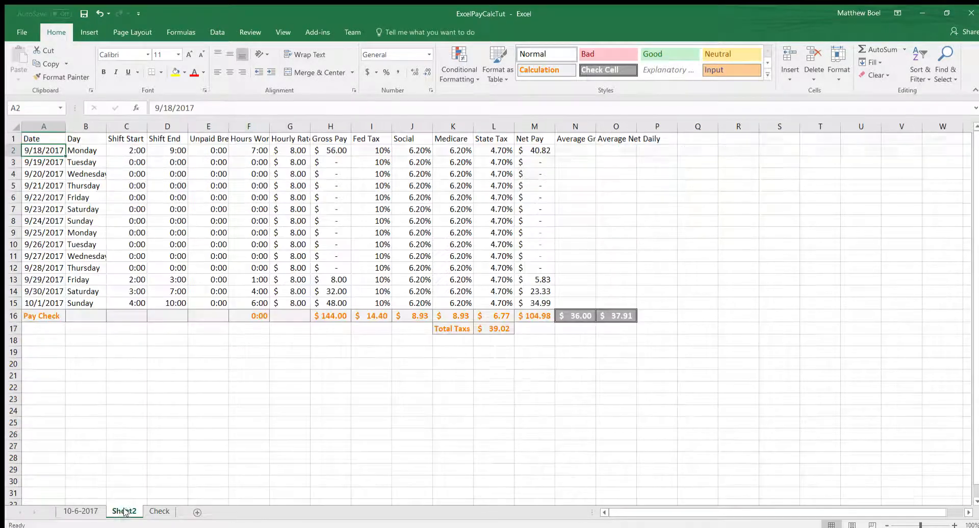
click(104, 260)
click(97, 246)
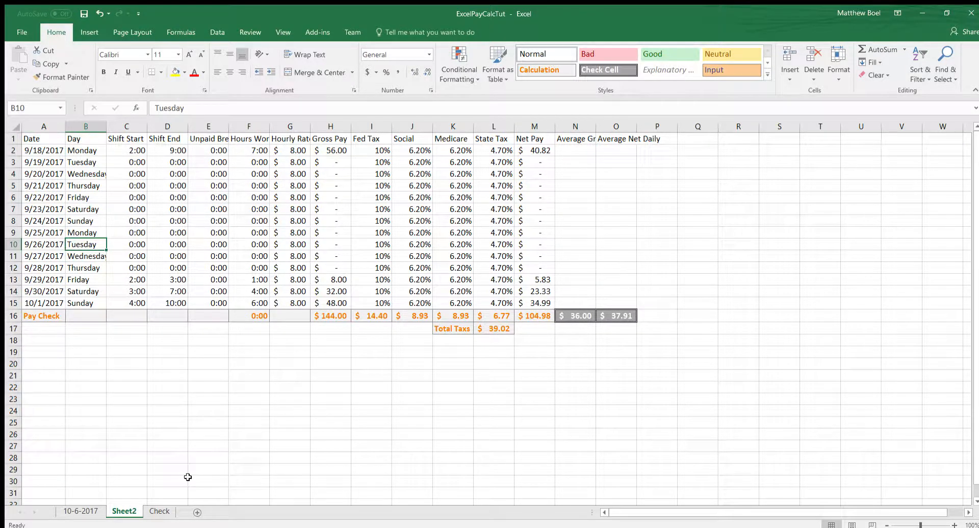
key(Right)
text(5:00)
key(Tab)
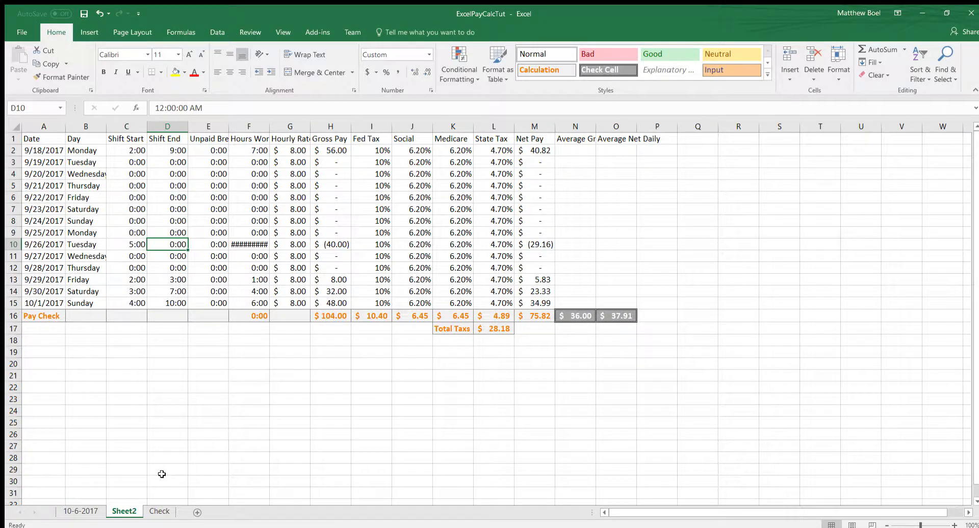
text(9:00)
key(Tab)
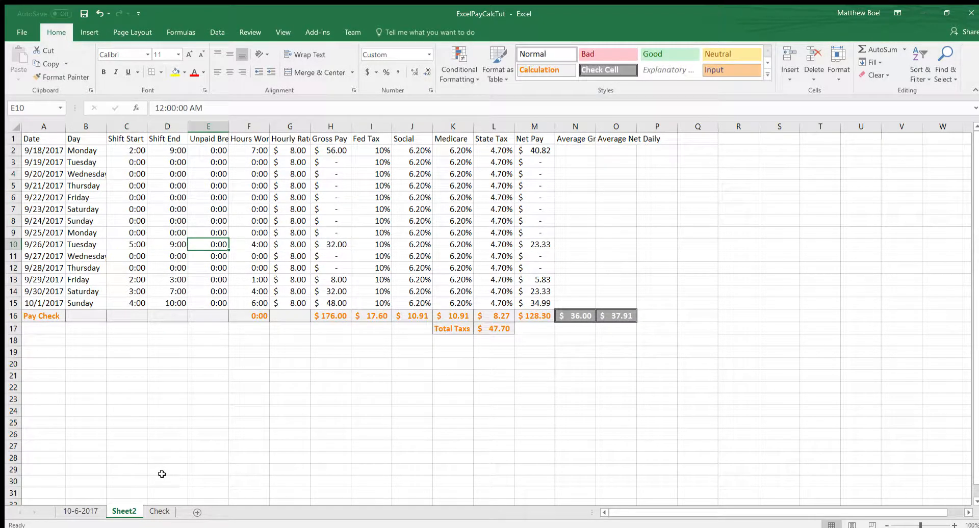
text(:30)
key(Return)
Set the unpaid break for Monday 9/18/2017 in E2 to 0:30
key(Up)
key(Up)
key(Up)
key(Up)
key(Up)
key(Up)
key(Up)
key(Up)
key(Up)
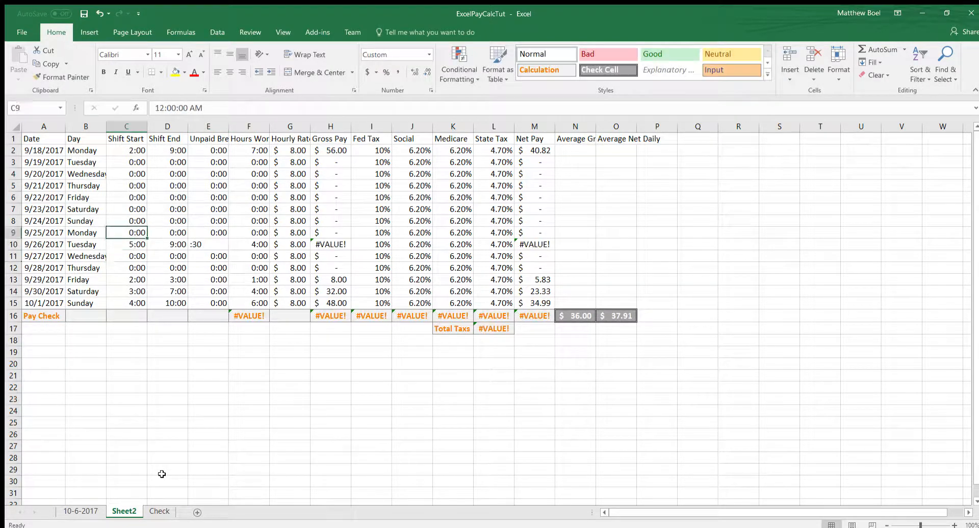
key(Right)
key(Right)
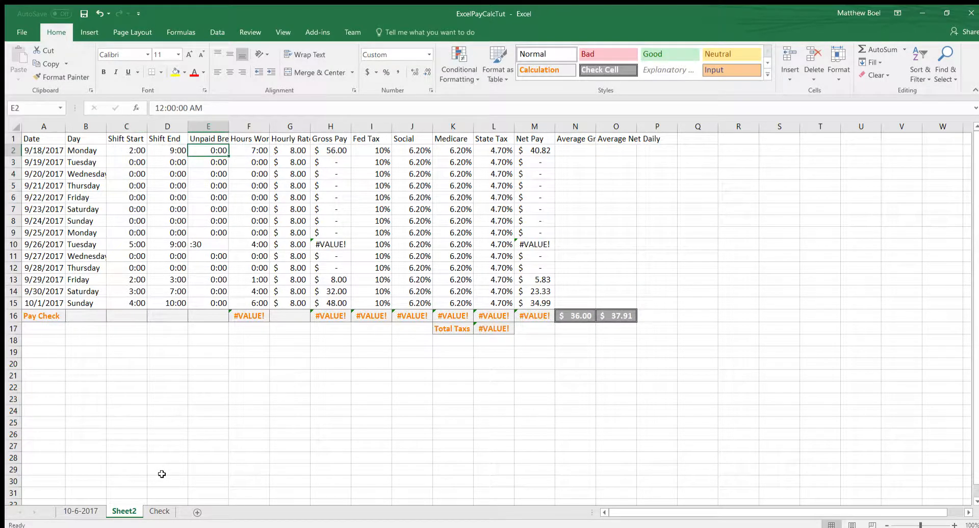
text(0)
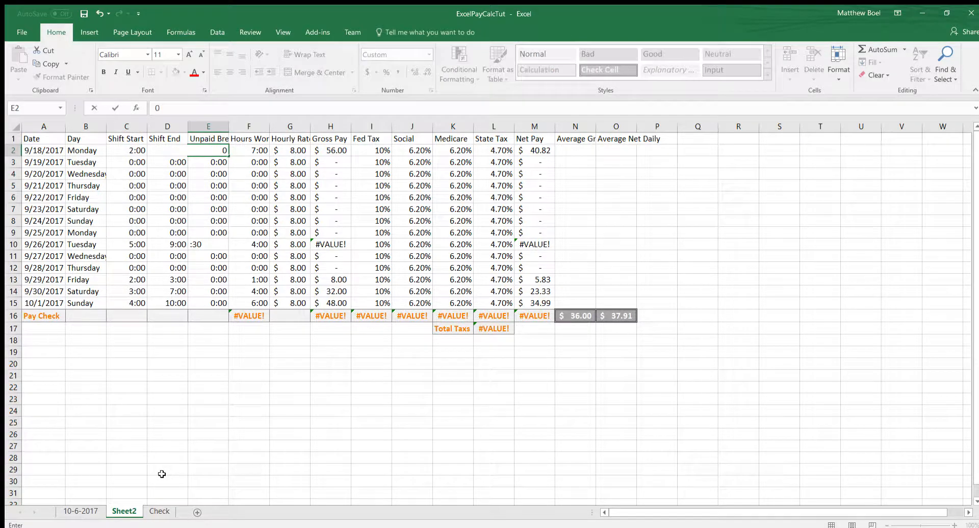
text(:30)
key(Return)
Correct the unpaid break for Tuesday 9/26/2017 in E10 to 0:30
key(Down)
key(Down)
key(Down)
key(Down)
key(Down)
key(Down)
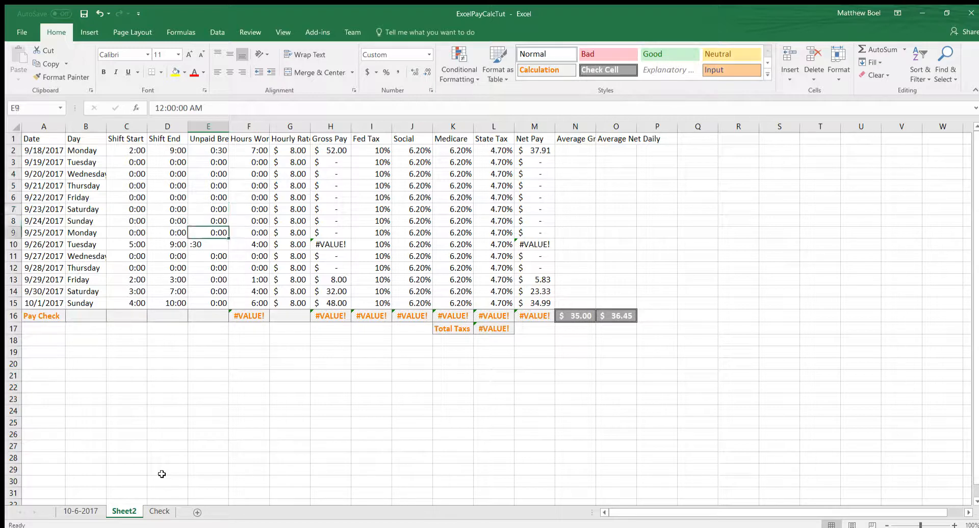
key(Down)
text(.)
key(BackSpace)
text(0:30)
key(Return)
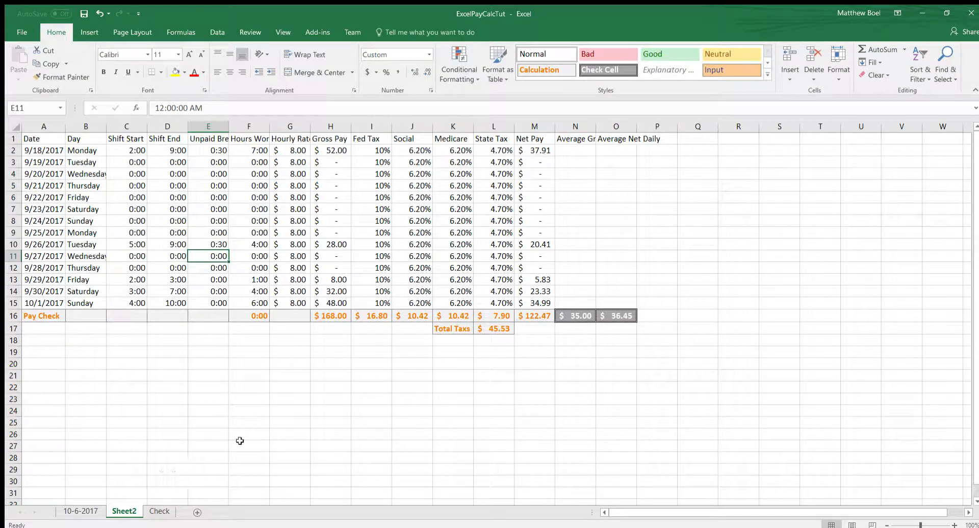
On the Check sheet, copy the Difference formula from M2 down to the 10/20/2017 payday in M3
click(164, 509)
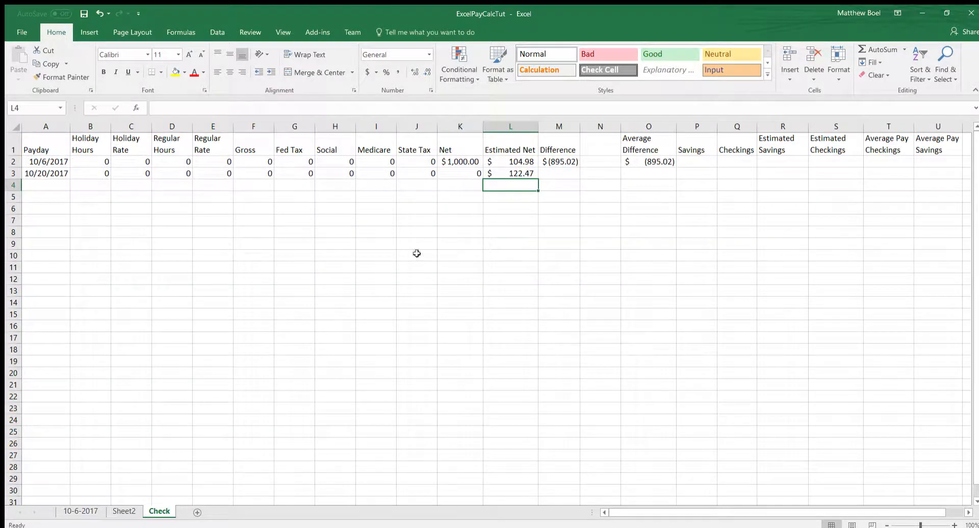
click(513, 172)
click(550, 173)
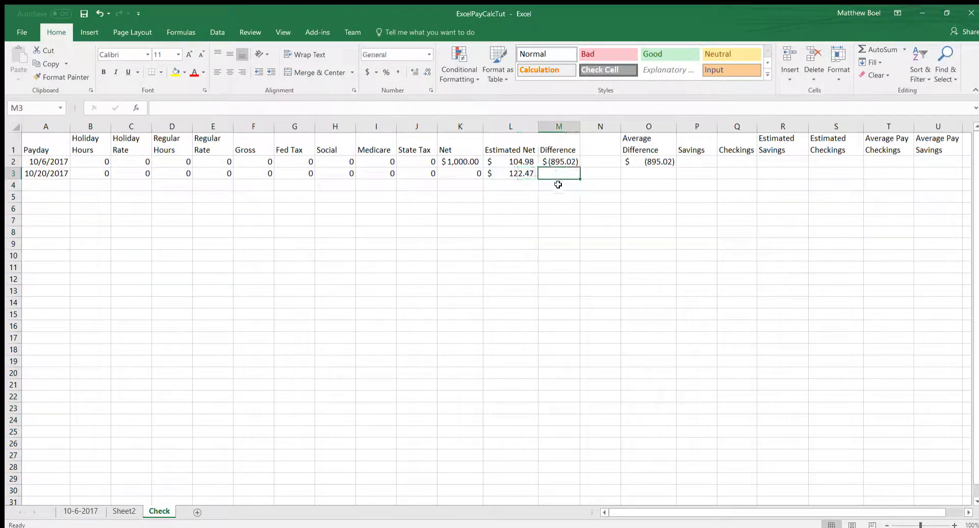
click(566, 162)
drag(581, 166, 581, 179)
click(647, 162)
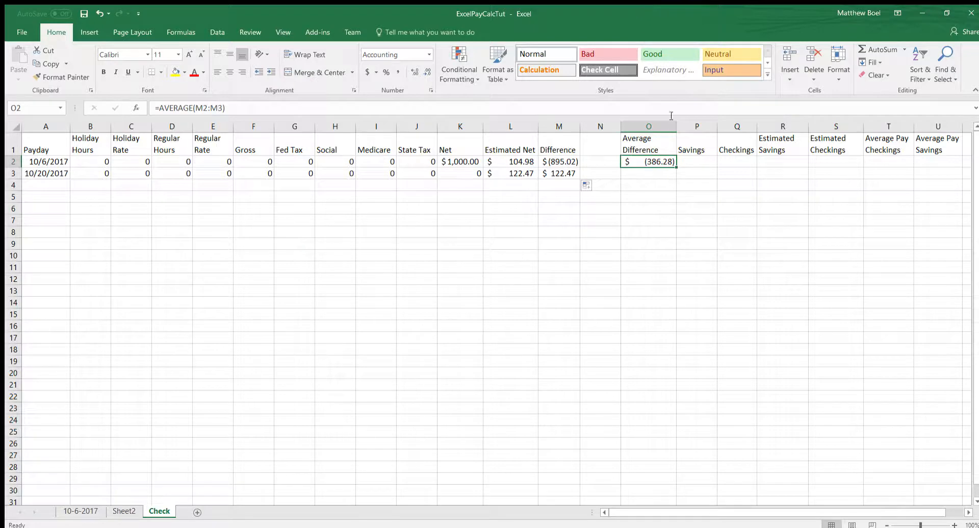
Calculate Savings for the 10/6/2017 payday in P2 as half of Net with =K2/2
click(697, 161)
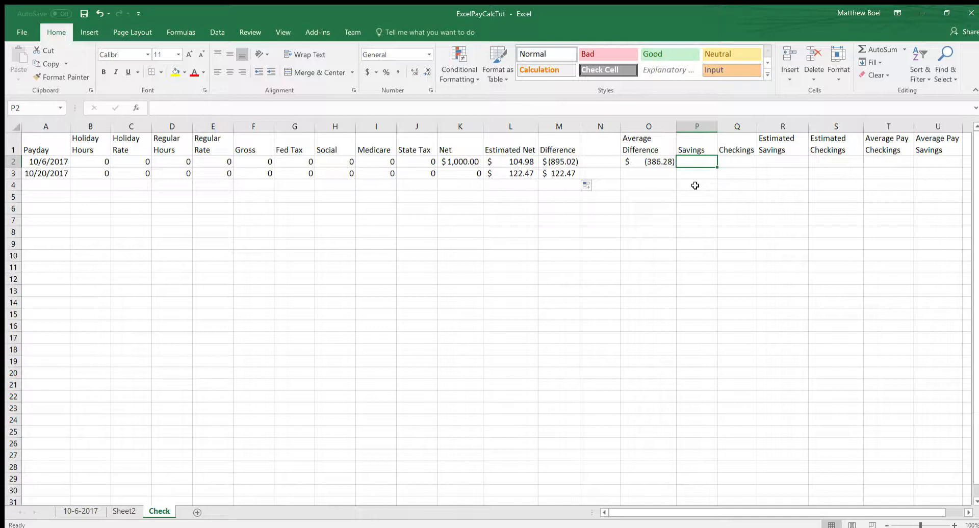
text(=)
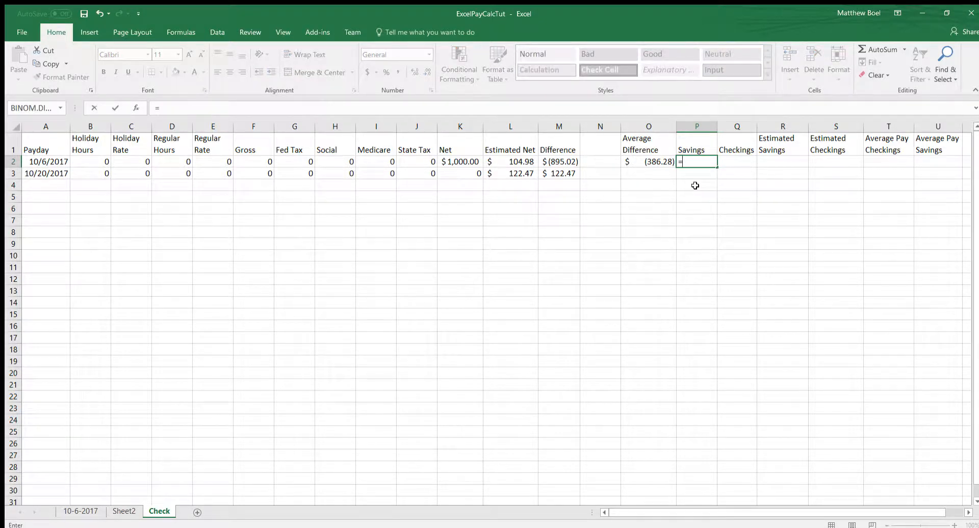
text(k2)
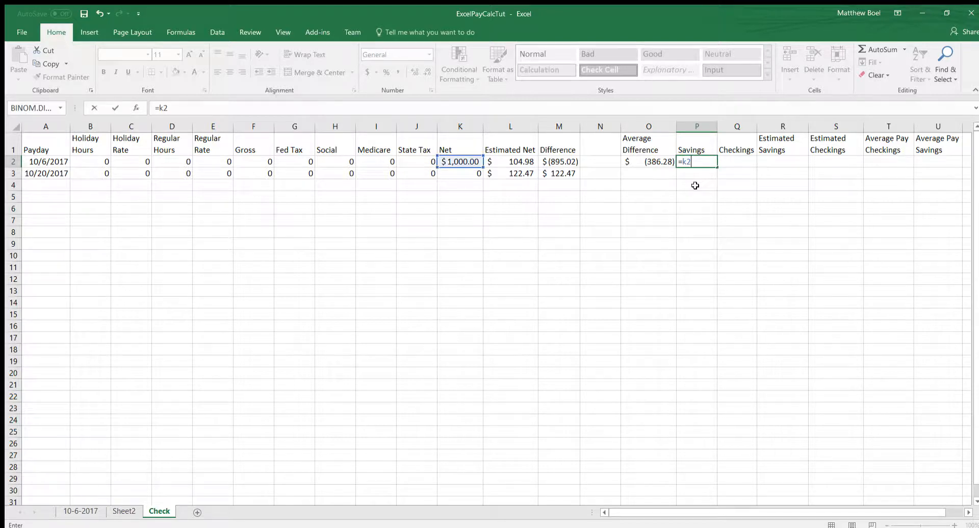
text(/2)
key(Tab)
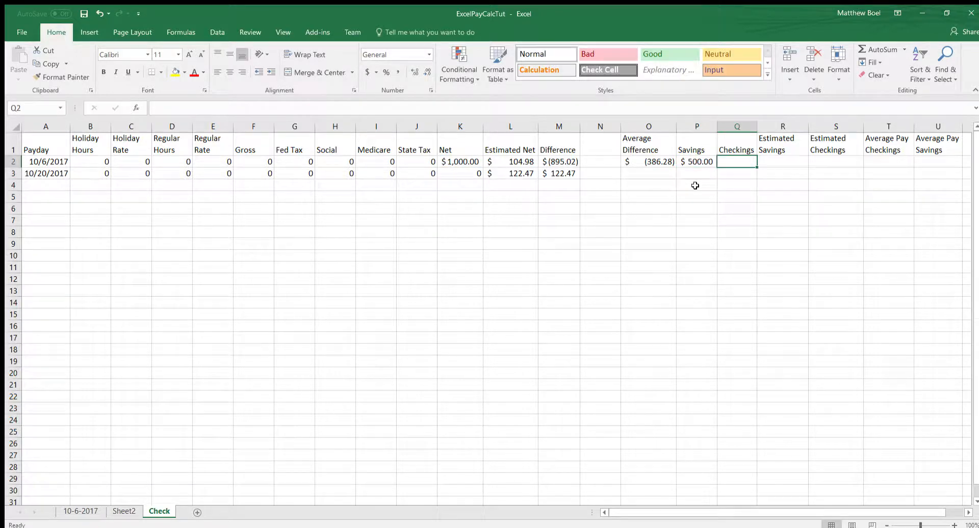
Calculate Checkings for the 10/6/2017 payday in Q2 as Net minus Savings with =K2-P2
text(=)
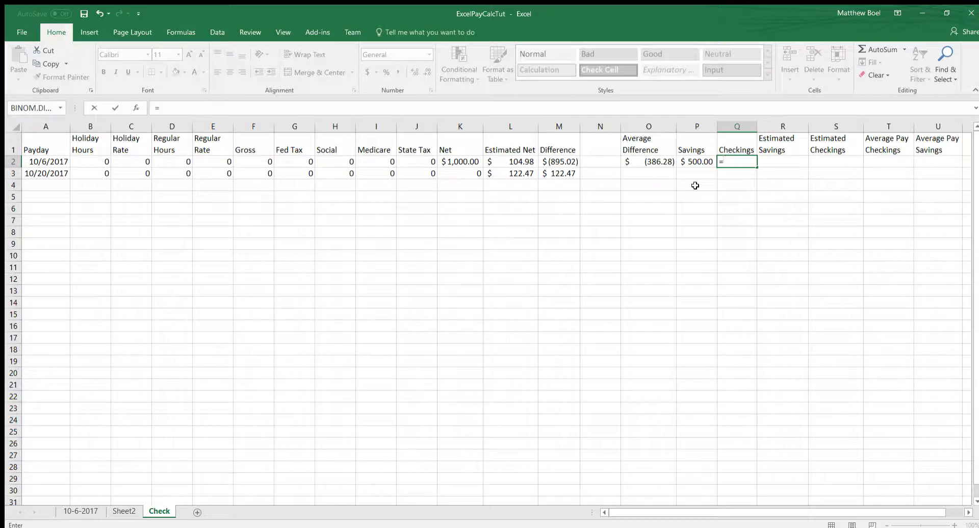
text(k2)
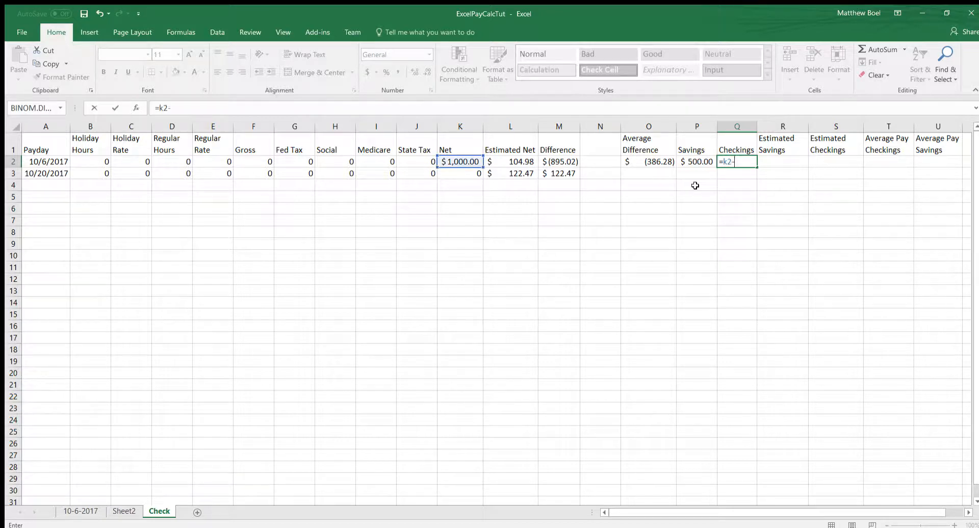
text(-p2)
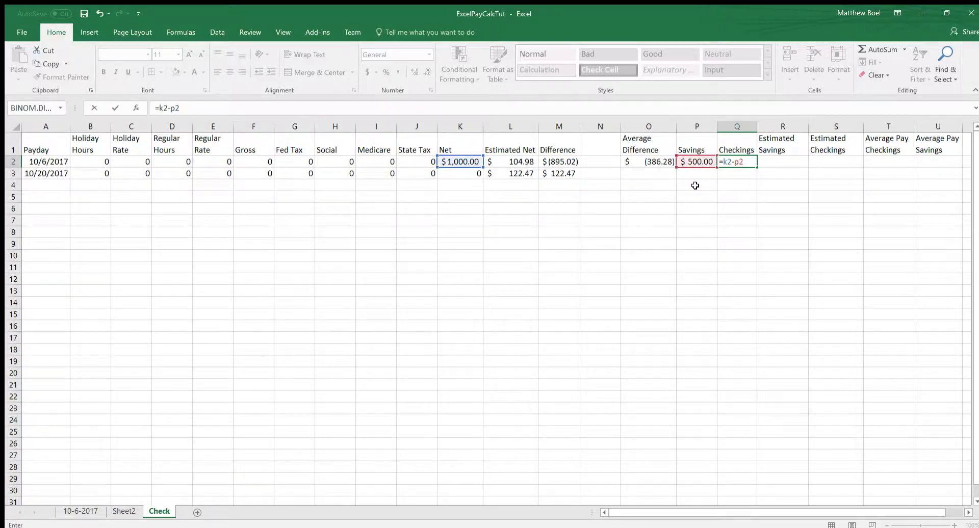
key(Return)
click(697, 172)
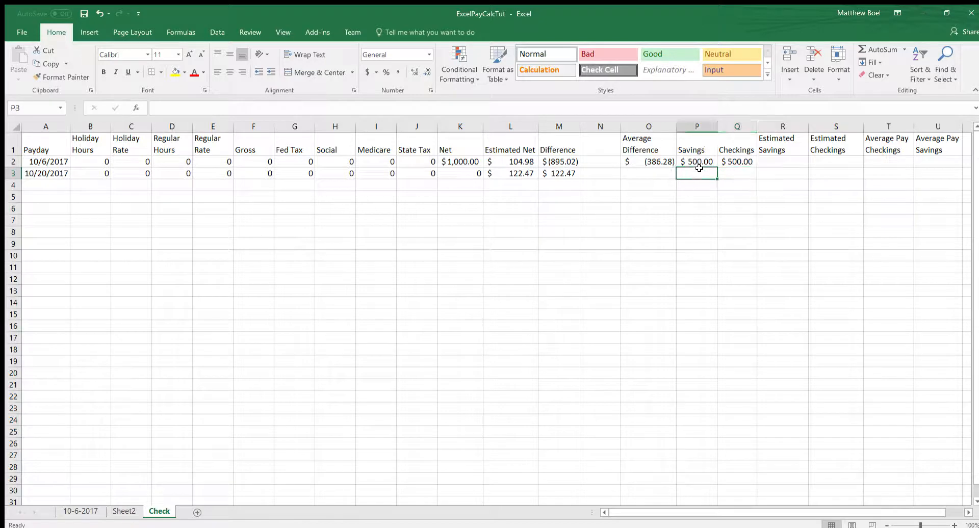
Set the actual Net for the 10/6/2017 payday in K2 to 104.99 and check the Savings and Checkings cells
click(443, 162)
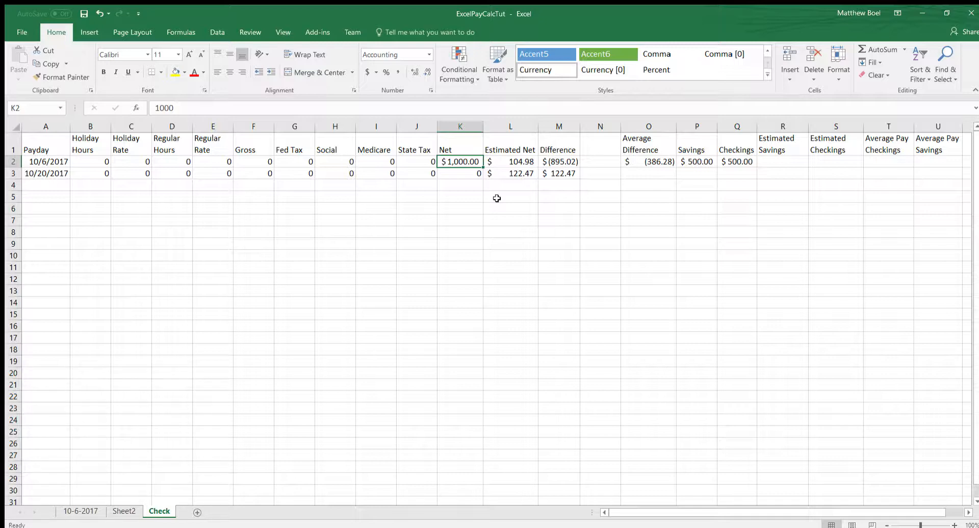
text(104.99)
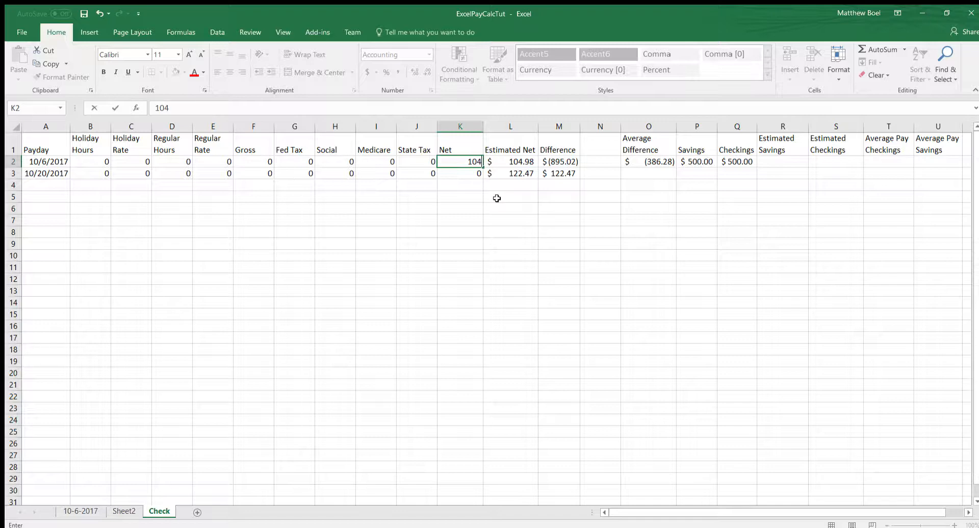
key(Return)
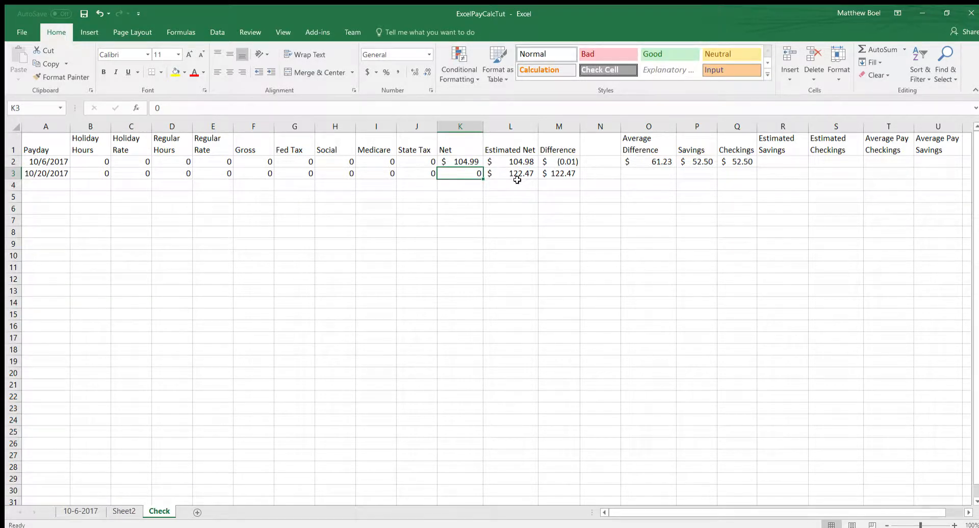
click(685, 163)
click(745, 163)
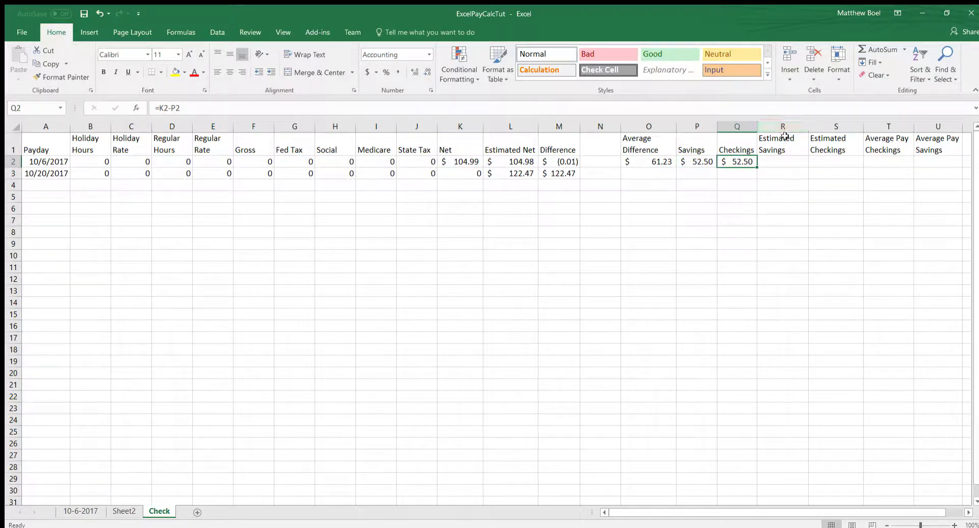
Calculate Estimated Savings for the 10/6/2017 payday in R2 as half of Estimated Net with =L2/2
click(769, 161)
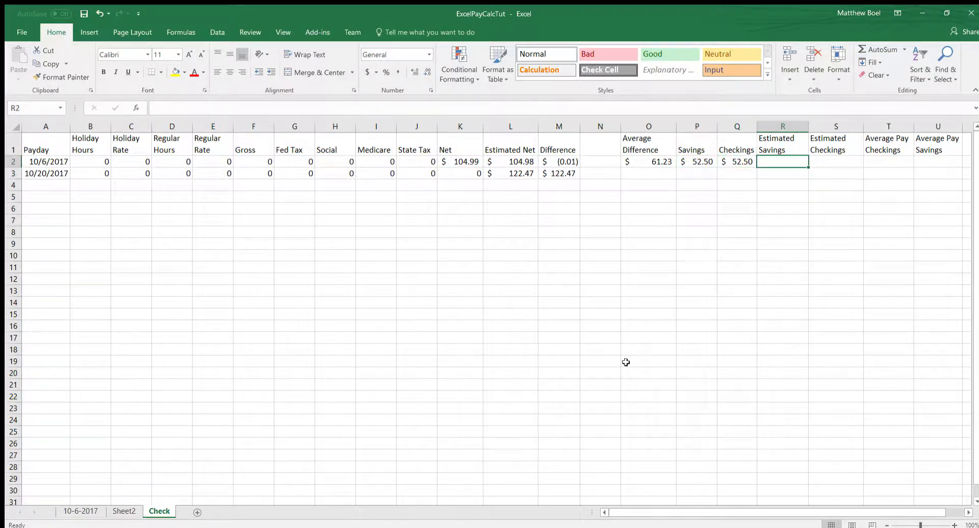
text(=)
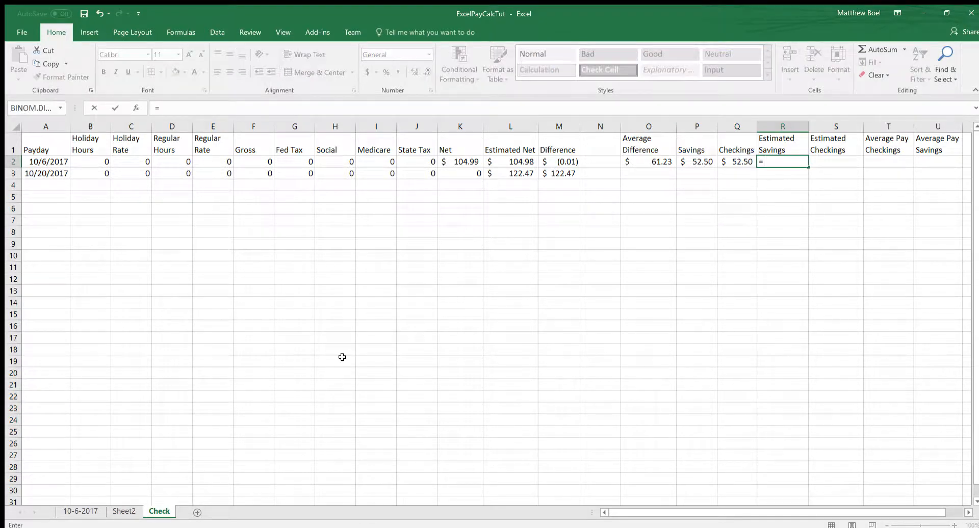
text(l2)
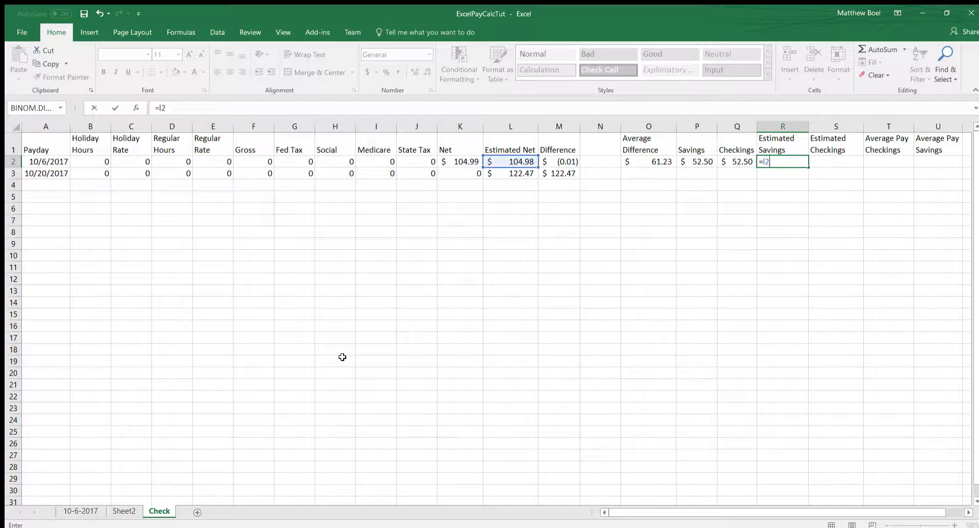
text(/2)
key(Return)
Calculate Estimated Checkings for the 10/6/2017 payday in S2 with =L2-R2
click(828, 161)
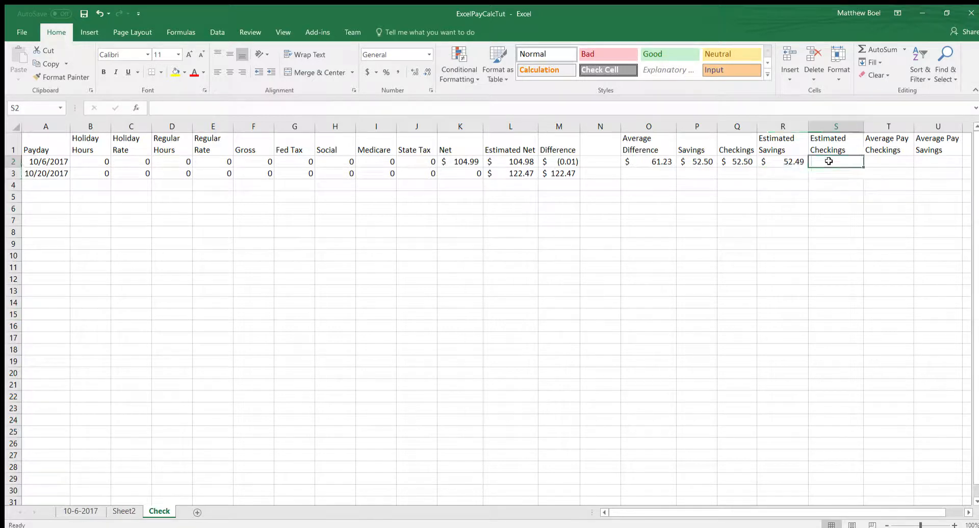
text(=)
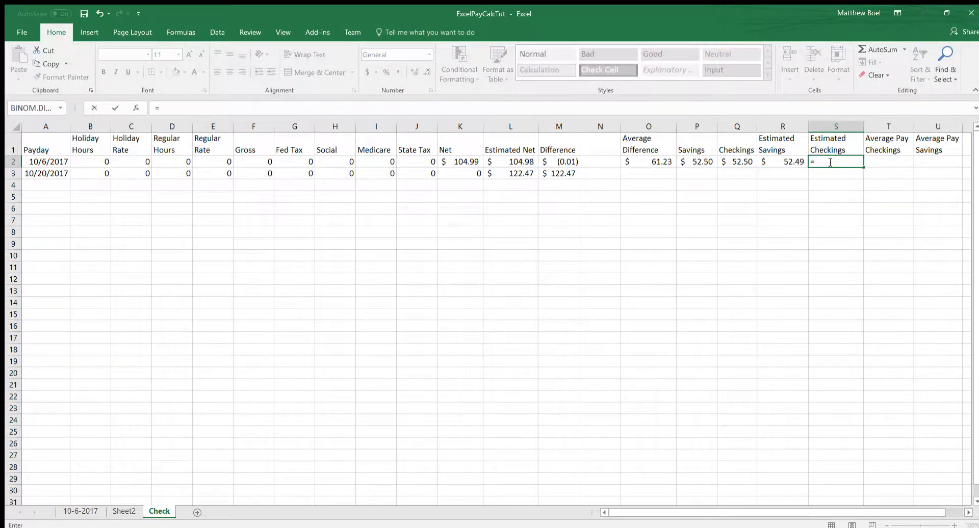
text(l2)
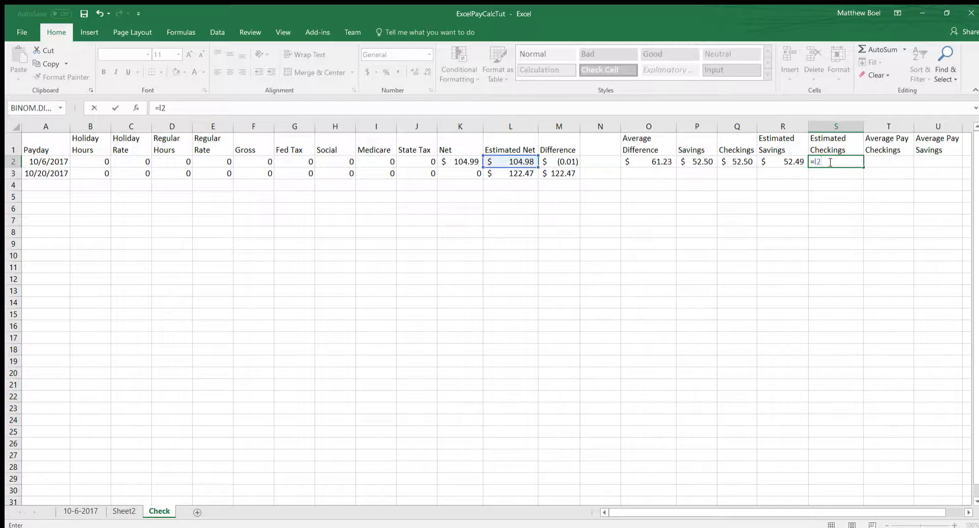
text(-r2)
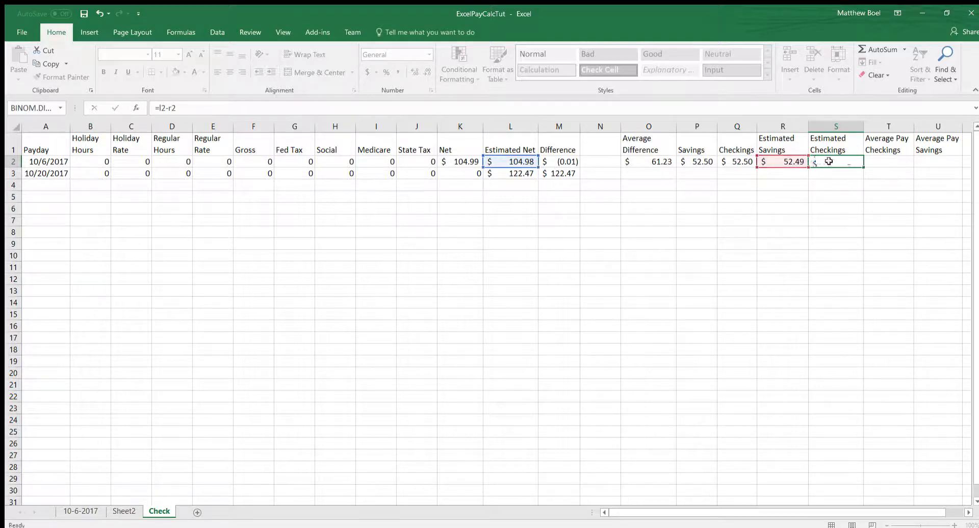
key(Return)
click(830, 162)
Copy the Savings and Checkings formulas from P2 and Q2 down to row 3 for the 10/20/2017 payday
click(887, 162)
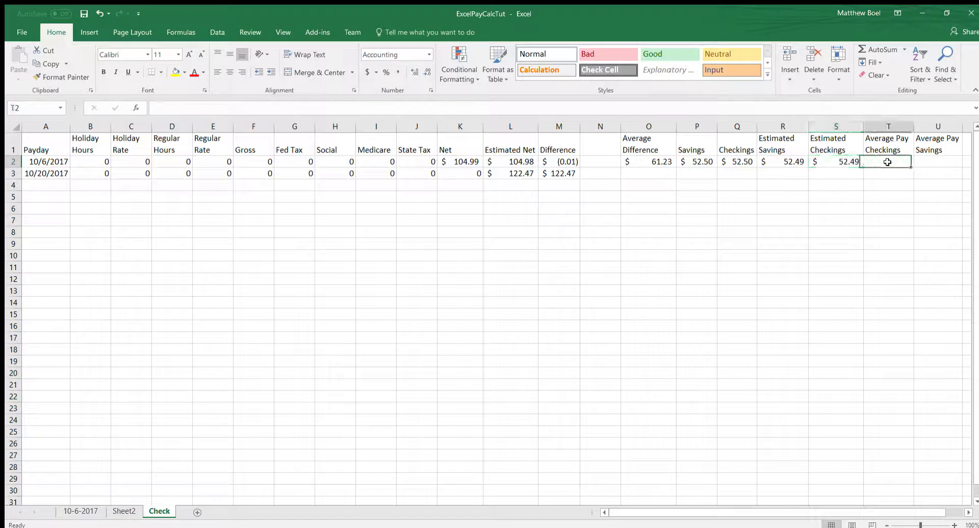
click(661, 164)
click(698, 163)
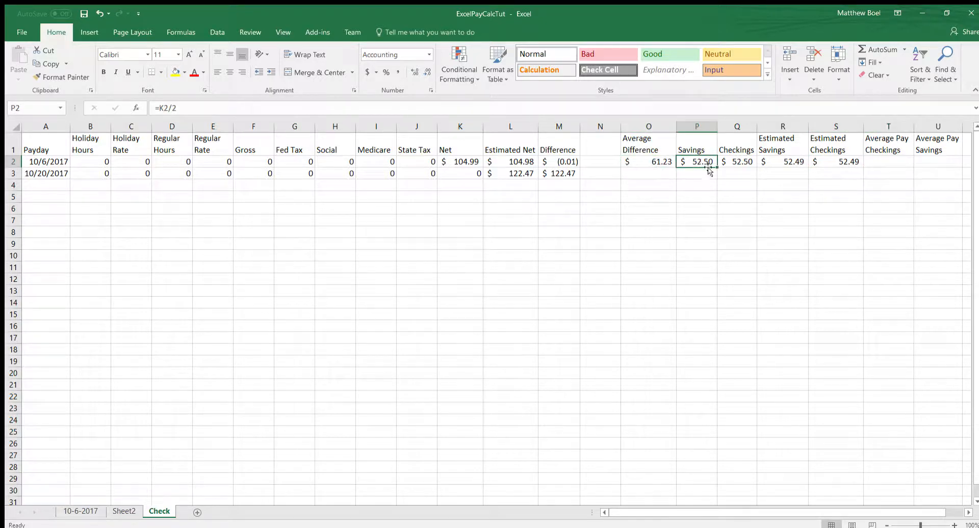
drag(717, 167, 718, 174)
drag(733, 152, 745, 160)
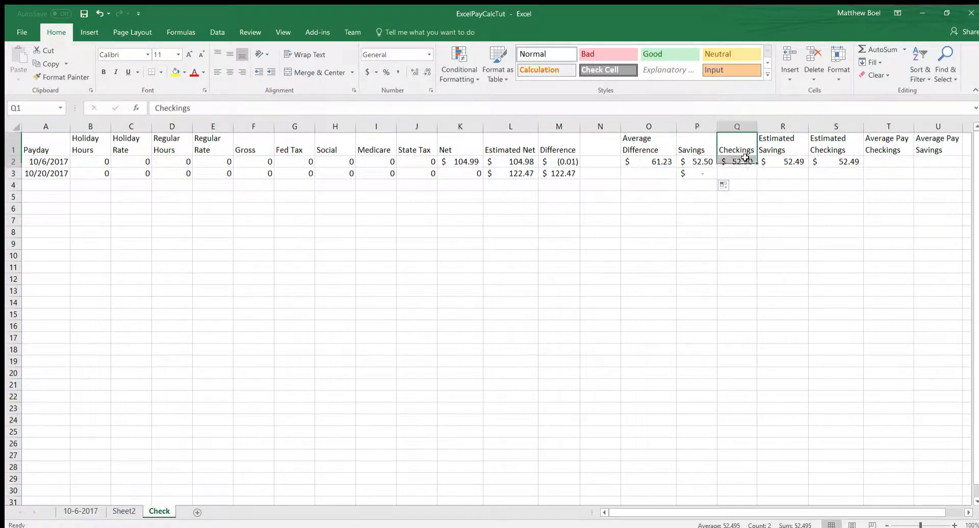
click(745, 163)
drag(756, 168, 755, 175)
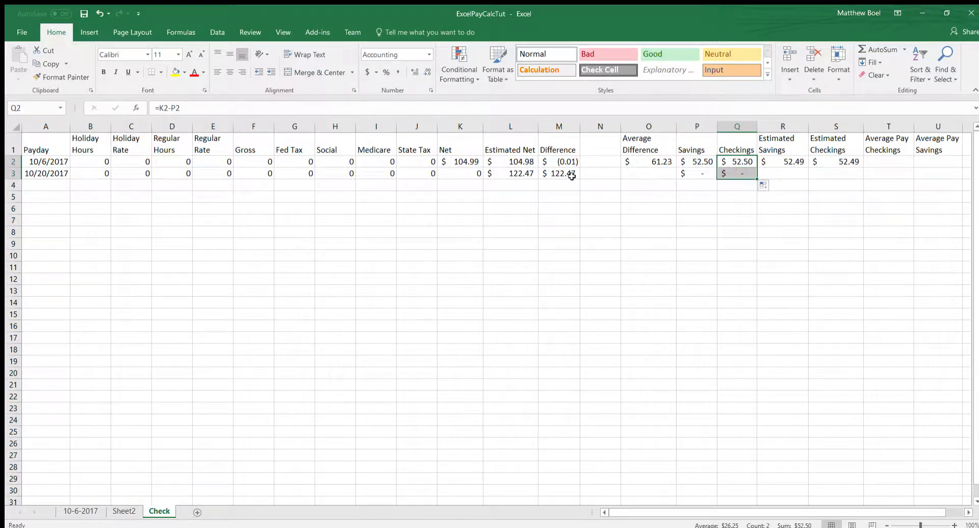
Set the actual Net for the 10/20/2017 payday in K3 to 133
click(466, 173)
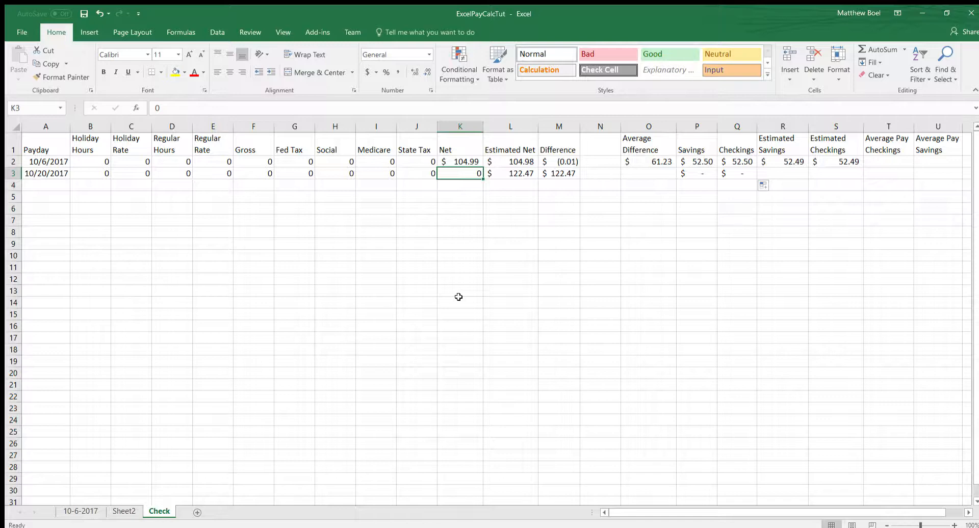
text(133)
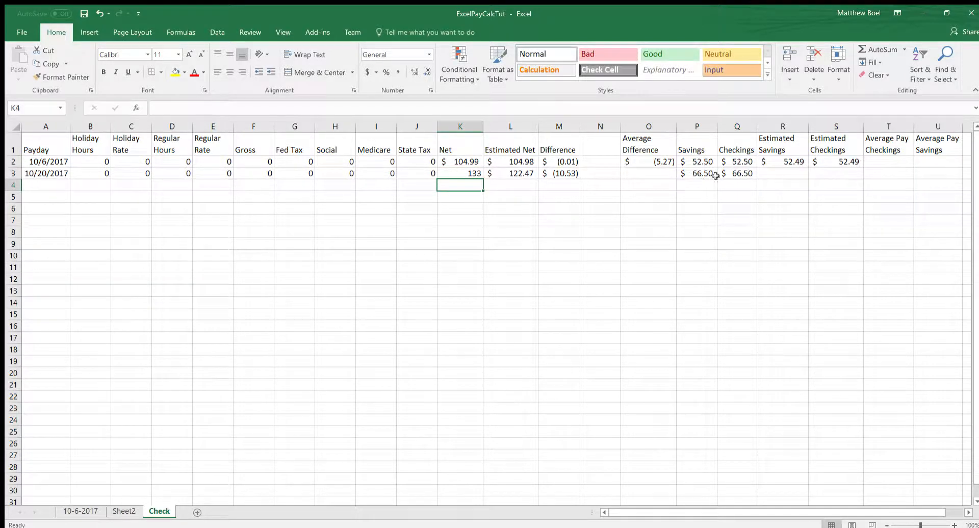
click(739, 175)
Copy the Estimated Savings and Estimated Checkings formulas from R2 and S2 down to row 3
click(797, 177)
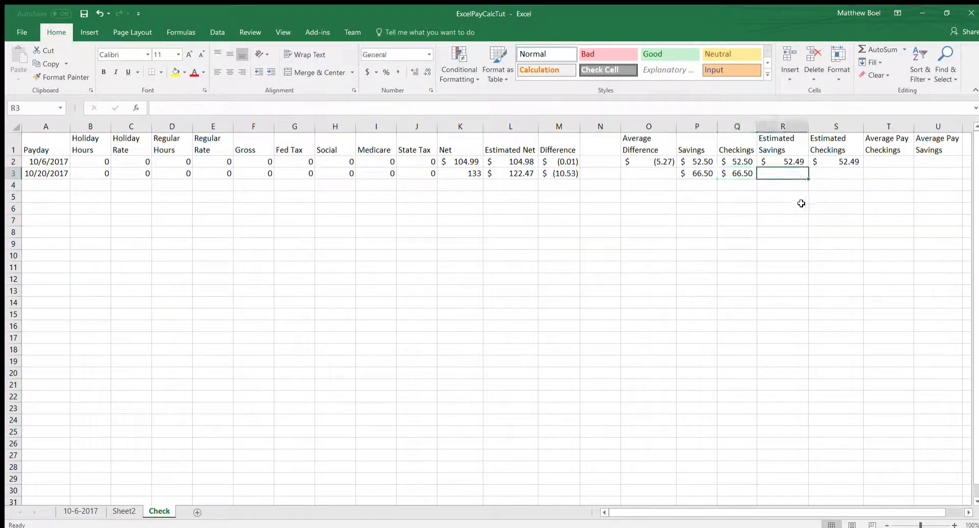
click(801, 164)
drag(809, 167, 810, 178)
click(858, 162)
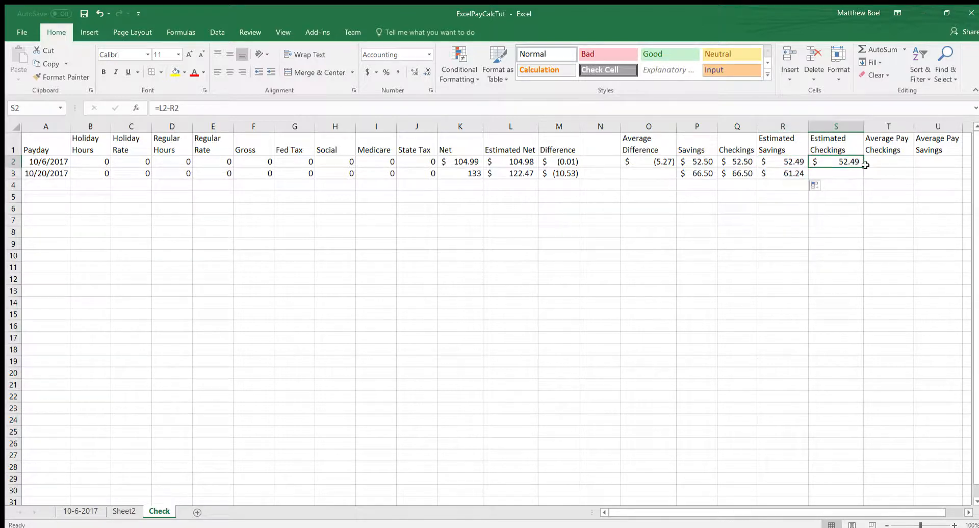
click(867, 163)
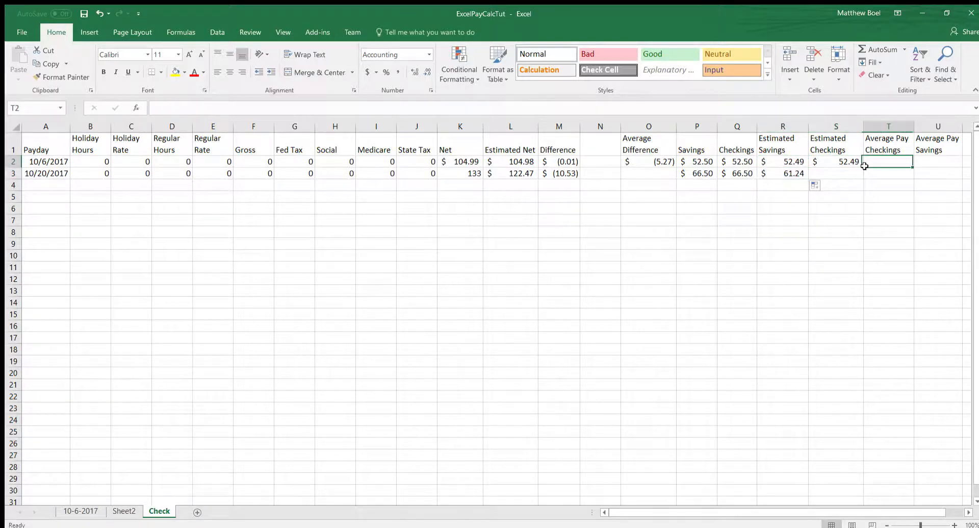
click(854, 163)
double_click(863, 168)
Calculate Average Pay Checkings in T2 as the average of the Estimated Checkings, =AVERAGE(S2:S3)
key(Right)
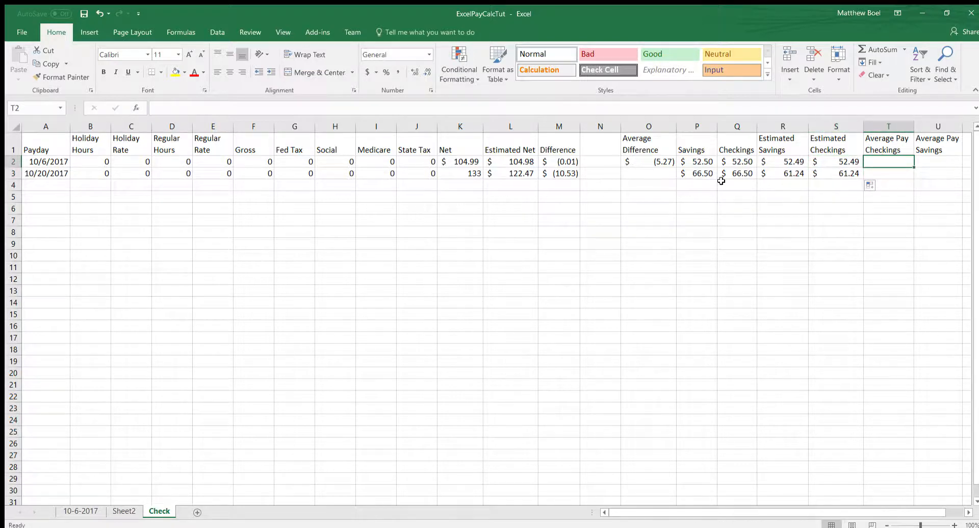
text(=Aver)
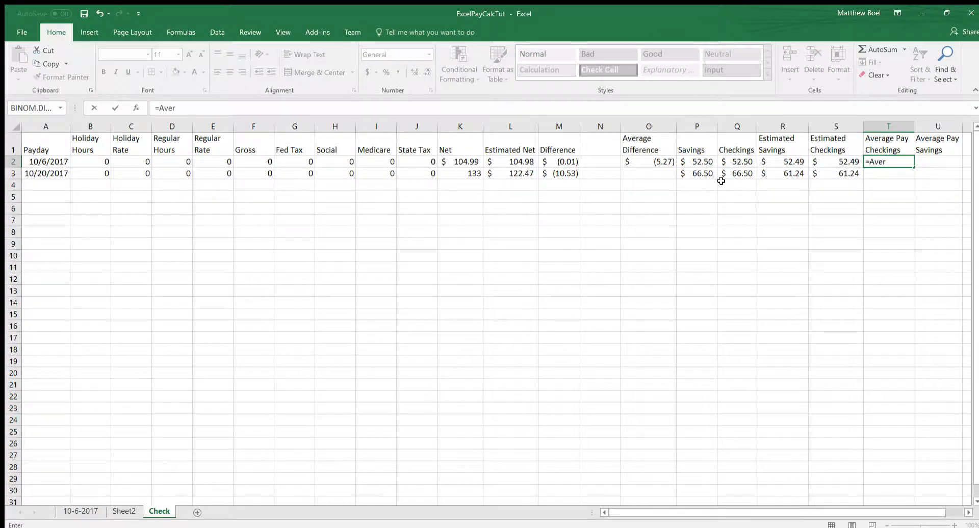
key(Return)
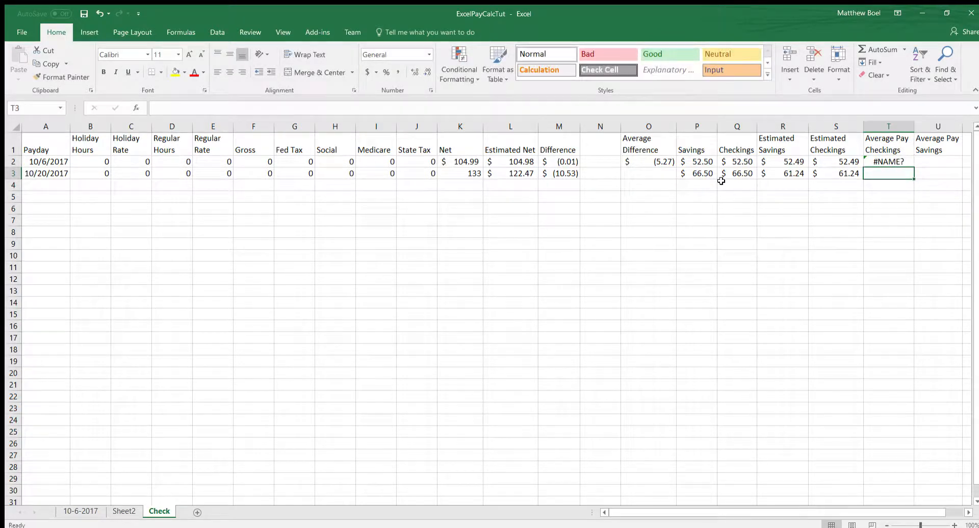
click(888, 162)
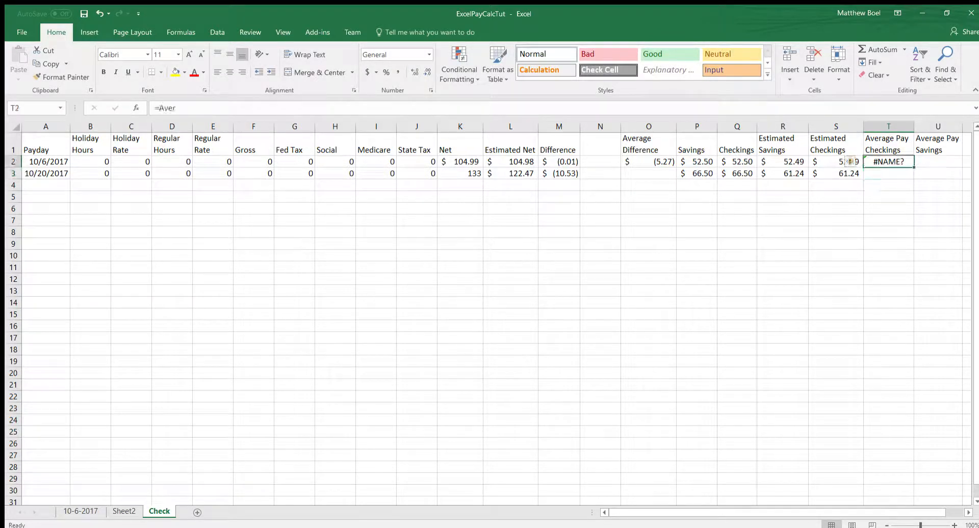
click(298, 107)
text(age)
key(Tab)
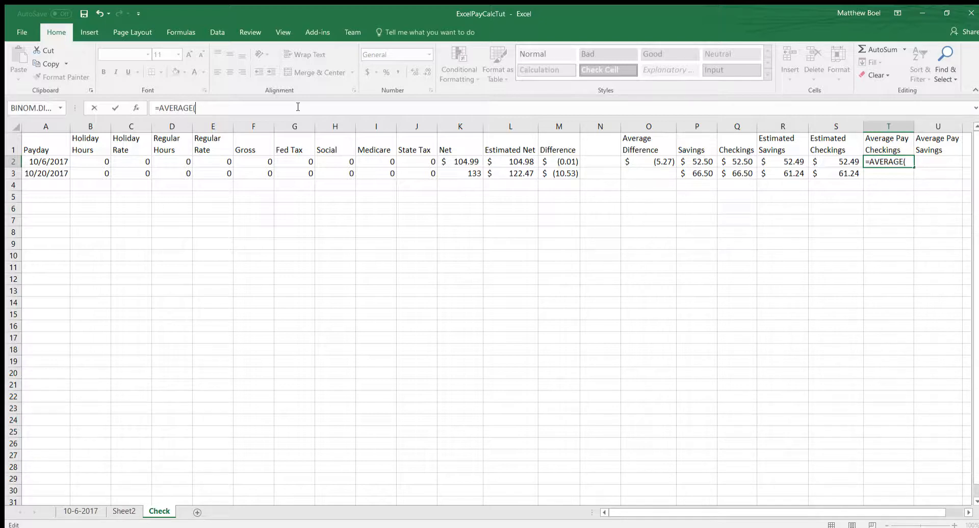
text($)
text(2)
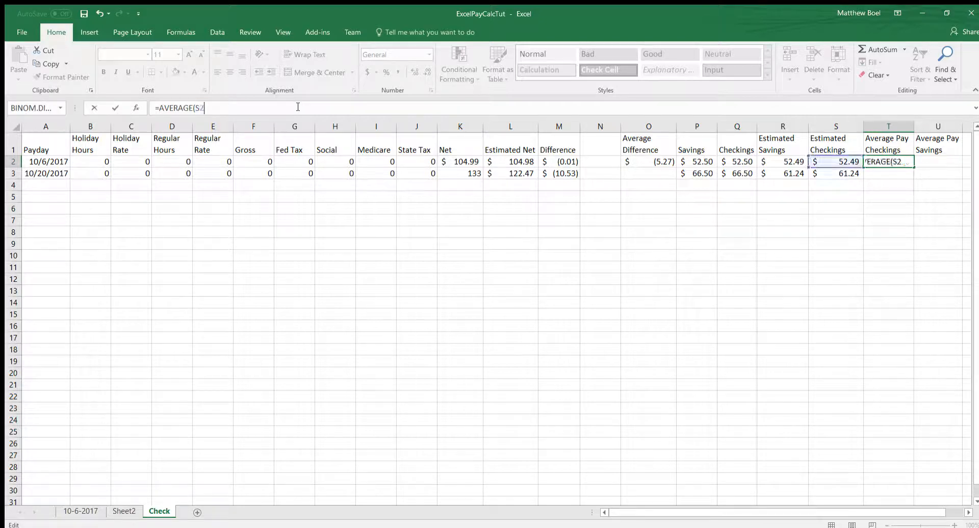
text(:S3))
key(Return)
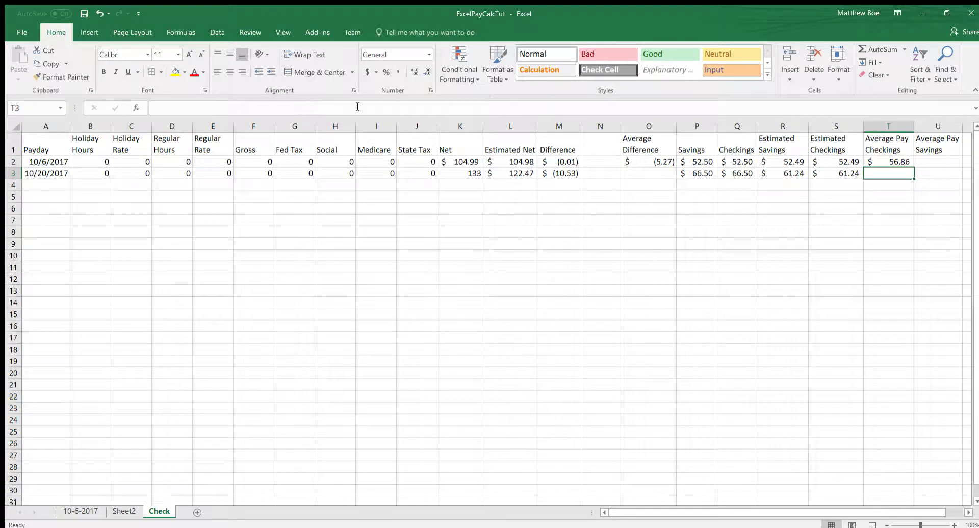
Copy the T2 average formula to Average Pay Savings in U2 and shift its range to the Estimated Savings in R2:R3
click(875, 163)
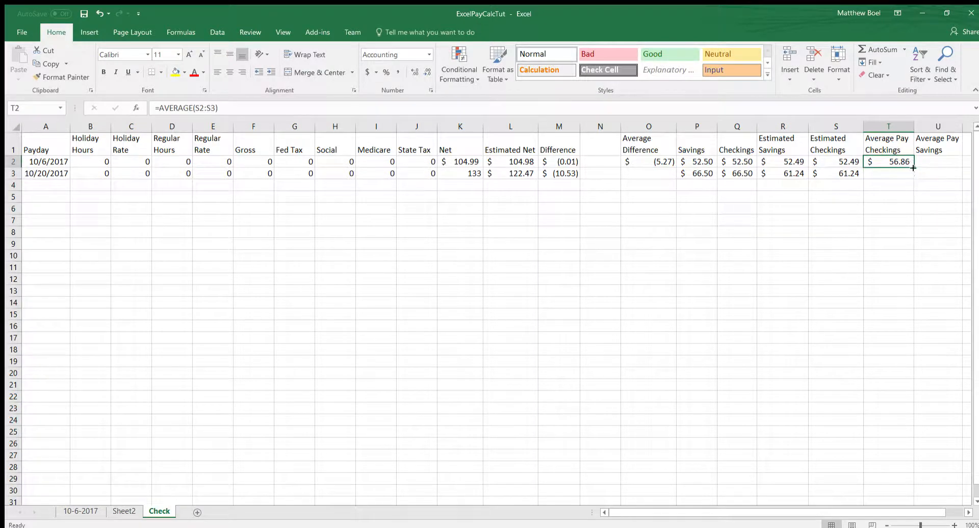
drag(913, 168, 939, 163)
click(938, 164)
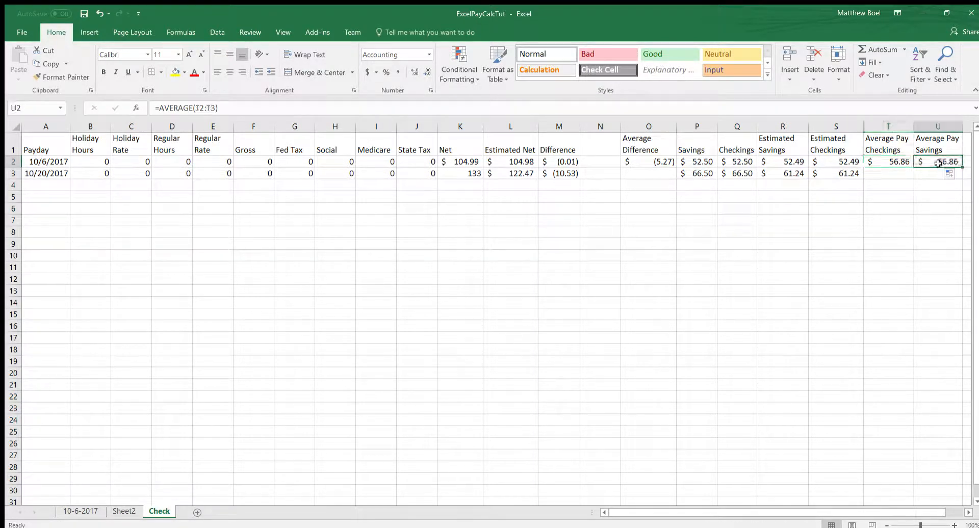
double_click(938, 163)
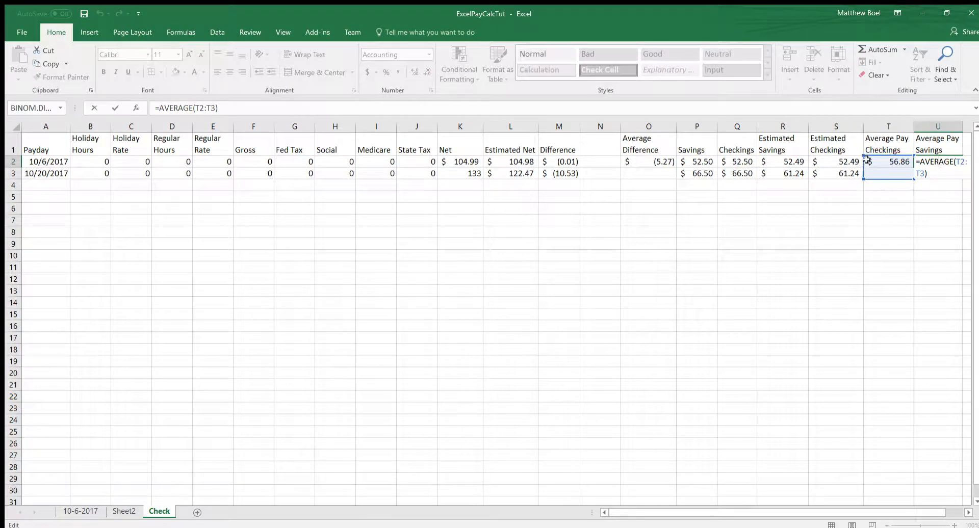
drag(867, 158, 794, 157)
key(Return)
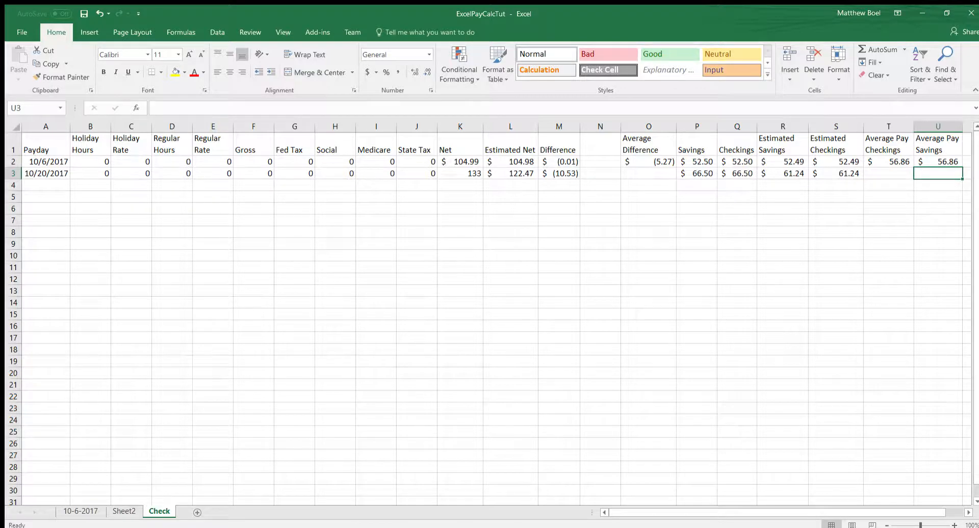
Label cell O4, below the Average Difference column, as Average Check
click(670, 184)
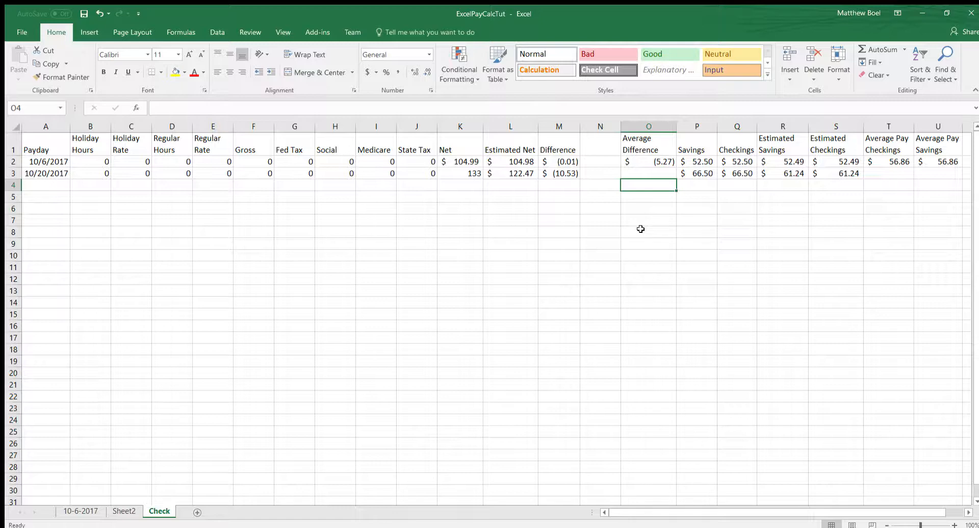
text(Avareag)
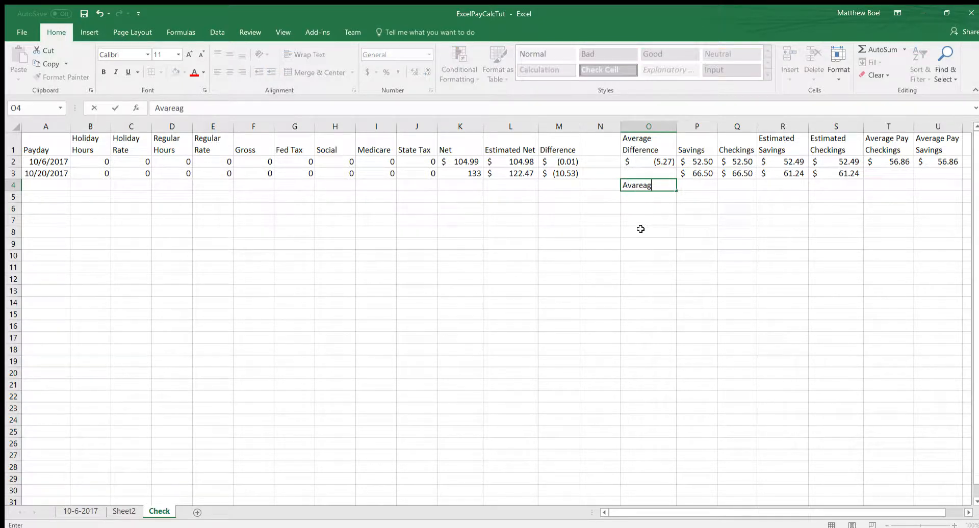
key(BackSpace)
key(BackSpace)
key(BackSpace)
key(BackSpace)
key(BackSpace)
key(BackSpace)
text(er)
key(BackSpace)
key(BackSpace)
text(erage Chec)
key(Return)
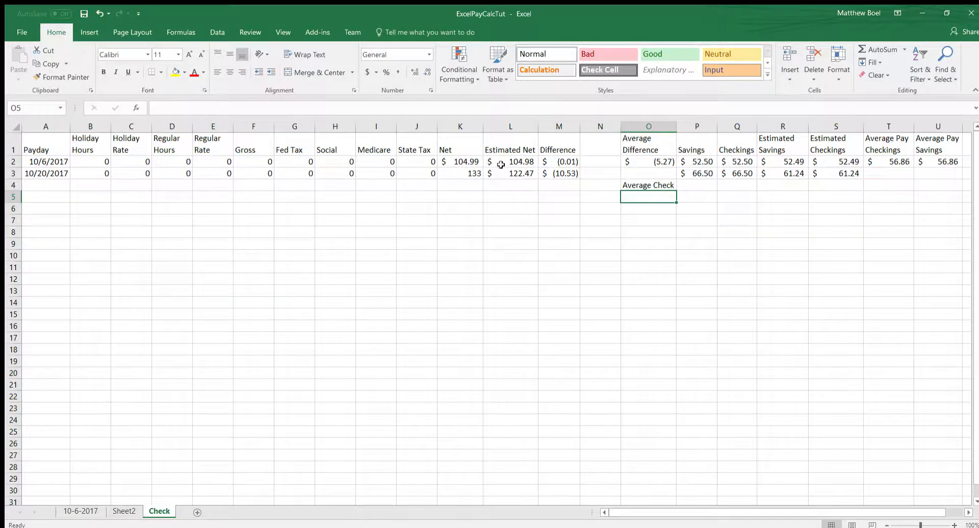
Calculate the average actual Net in O5 under the Average Check label with =AVERAGE((K2:K3))
text(=Avera)
key(Tab)
text((K2;)
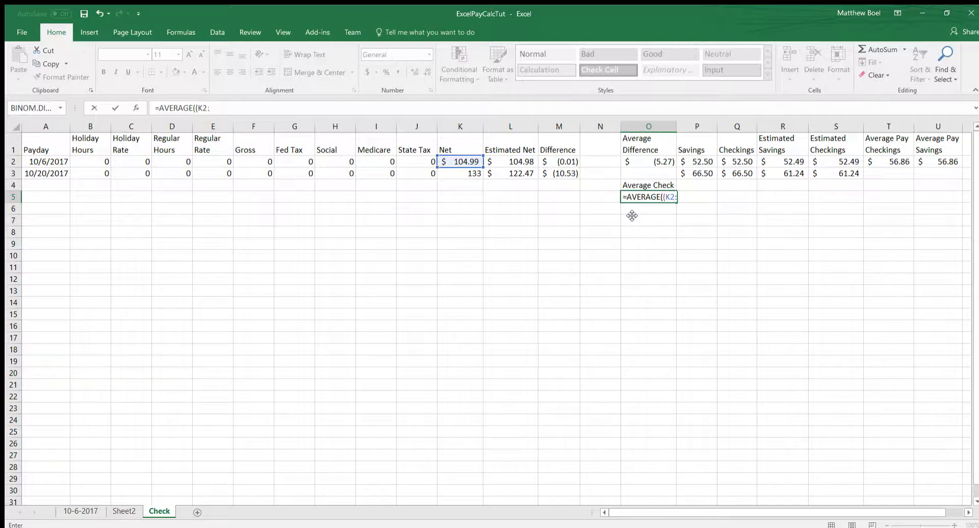
text(K3)
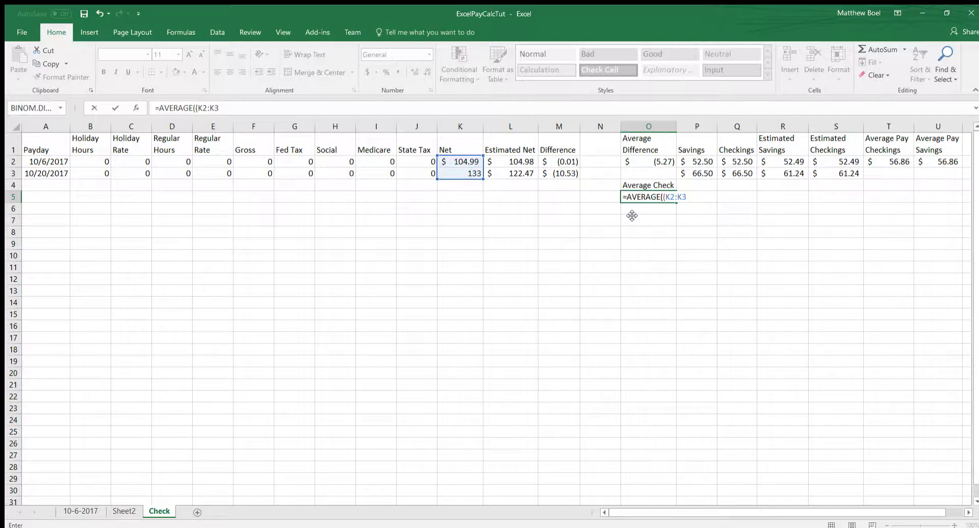
key(Return)
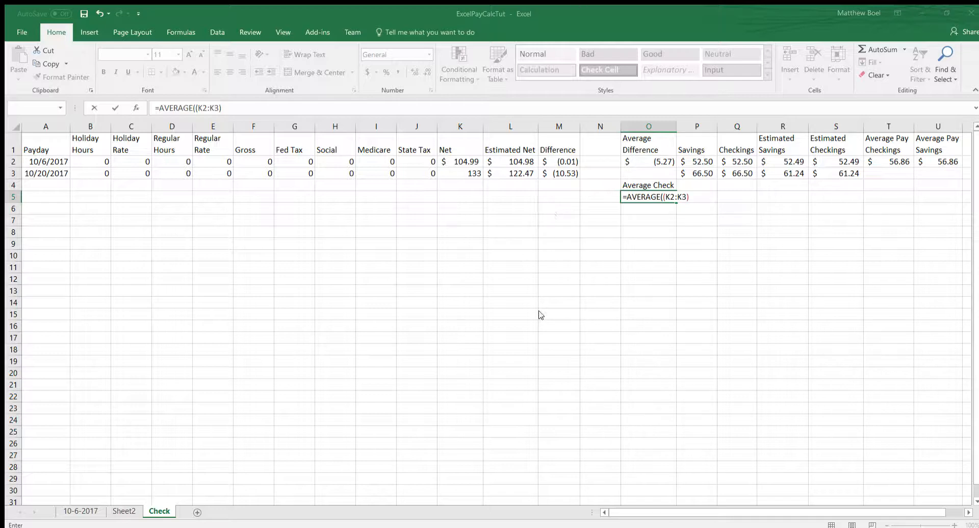
click(477, 316)
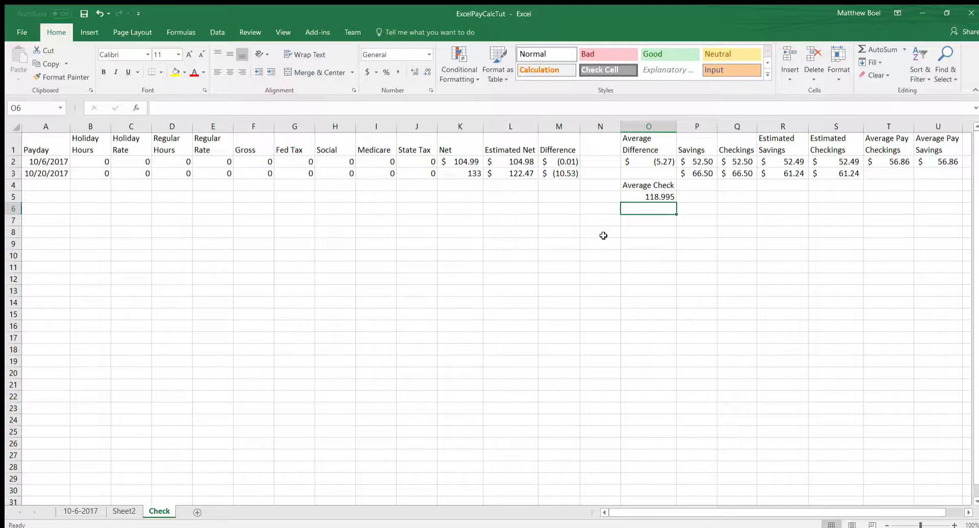
Apply the Calculation cell style to O2, the savings and checkings values in P2:S3, the averages in T2:U2, and O5
click(629, 201)
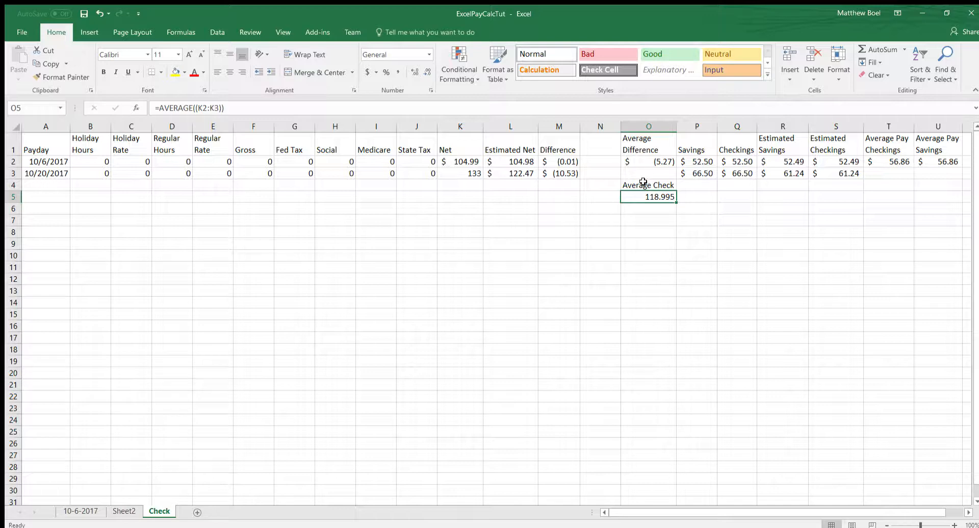
click(671, 161)
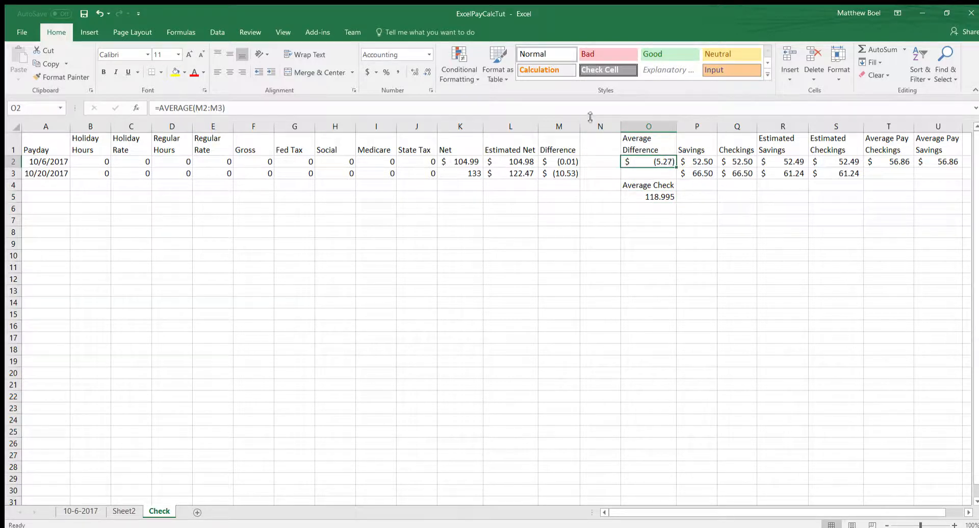
click(547, 69)
click(709, 168)
drag(709, 168, 839, 174)
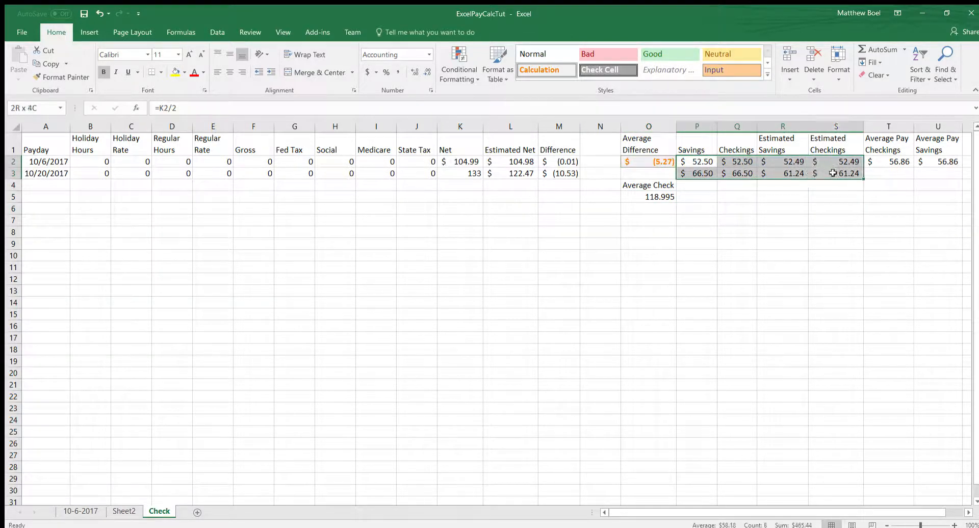
click(539, 69)
drag(874, 162, 932, 162)
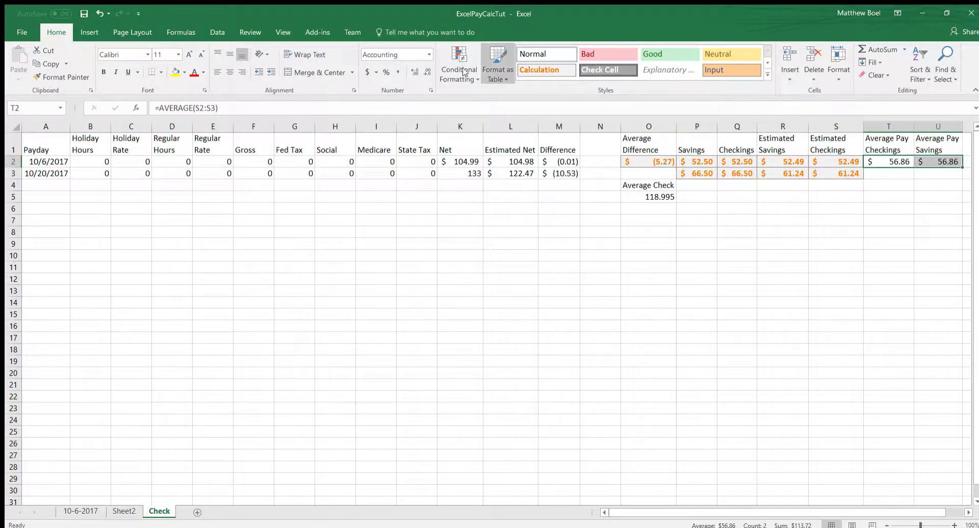
click(543, 69)
click(647, 197)
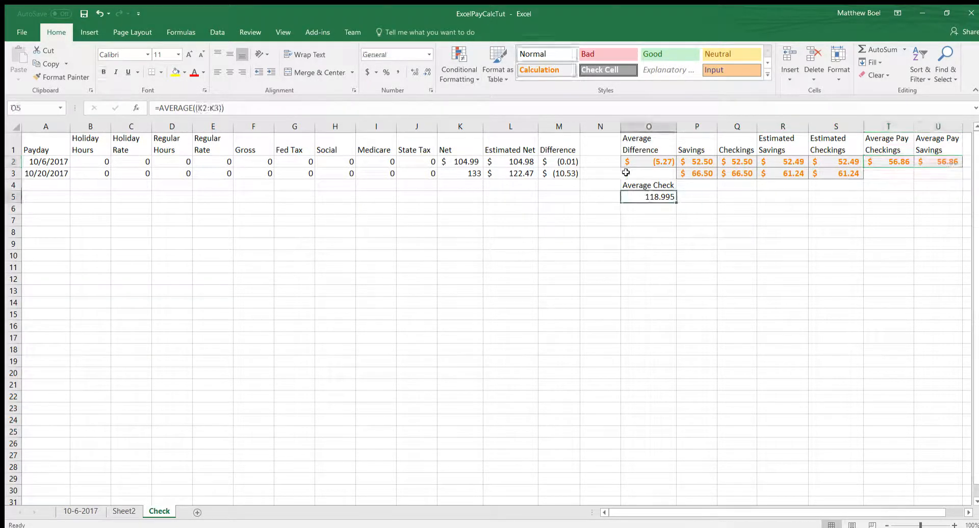
click(538, 70)
Bold the Average Check label in O4 and all the column headers in row 1, A through U
key(Up)
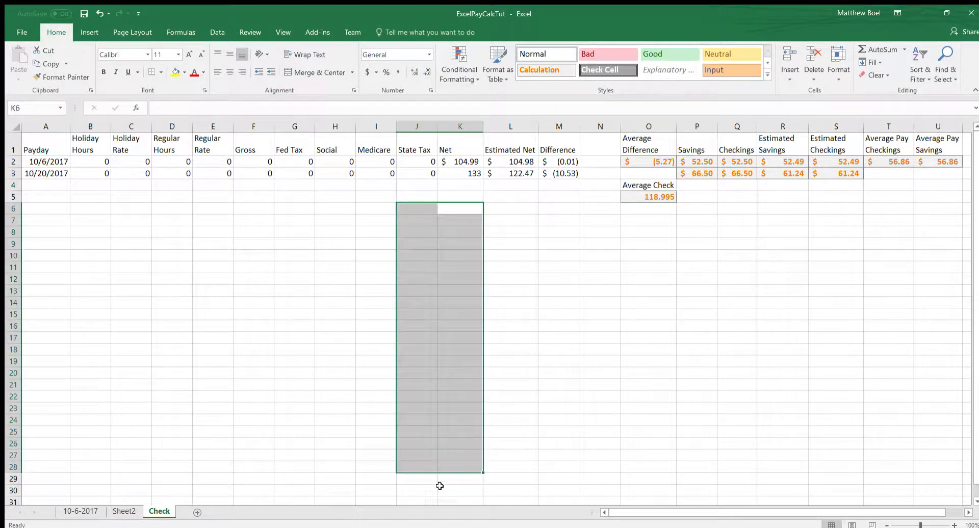
key(ctrl+b)
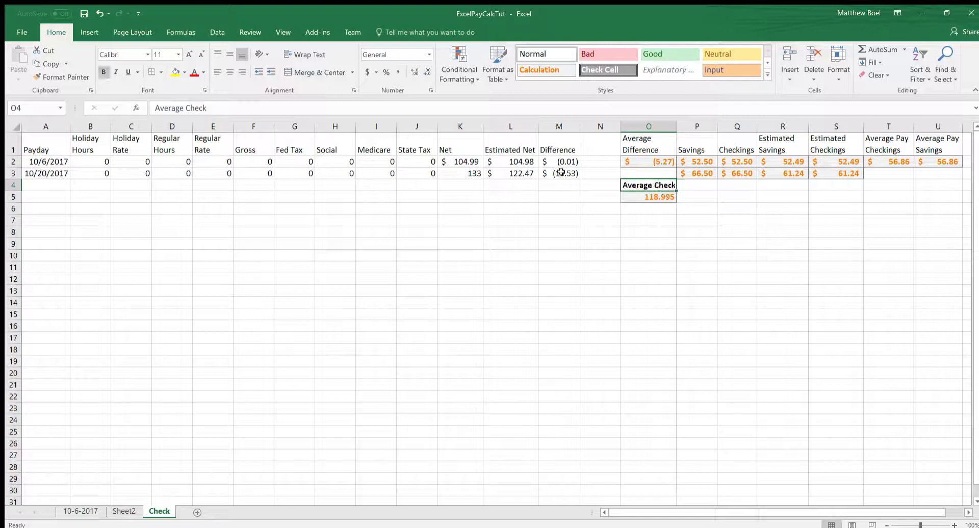
drag(30, 149, 863, 149)
key(ctrl+b)
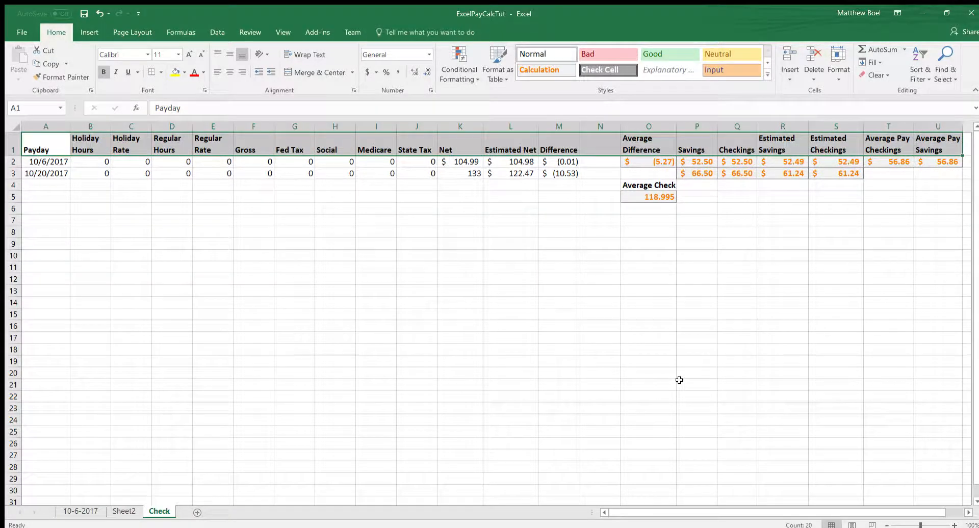
click(490, 357)
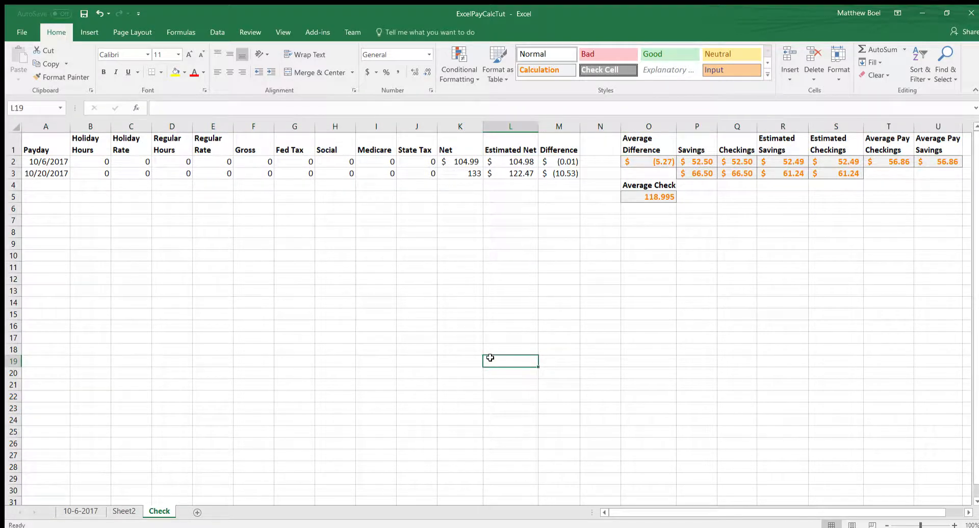
drag(700, 186, 839, 189)
drag(93, 184, 551, 211)
click(525, 255)
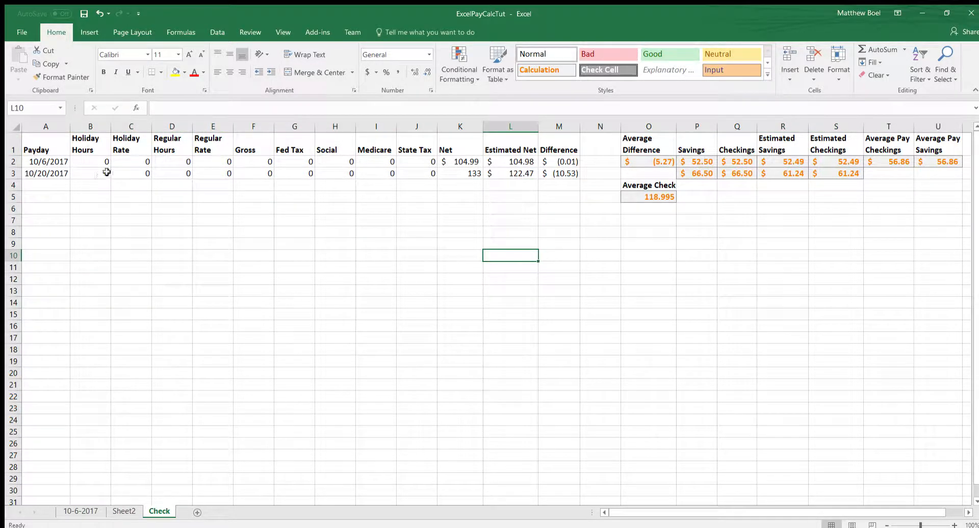
Try filling the 10/20/2017 entries from Holiday Hours through Difference (B3:M3) down to row 4, and undo the fill
drag(107, 172, 577, 189)
click(577, 216)
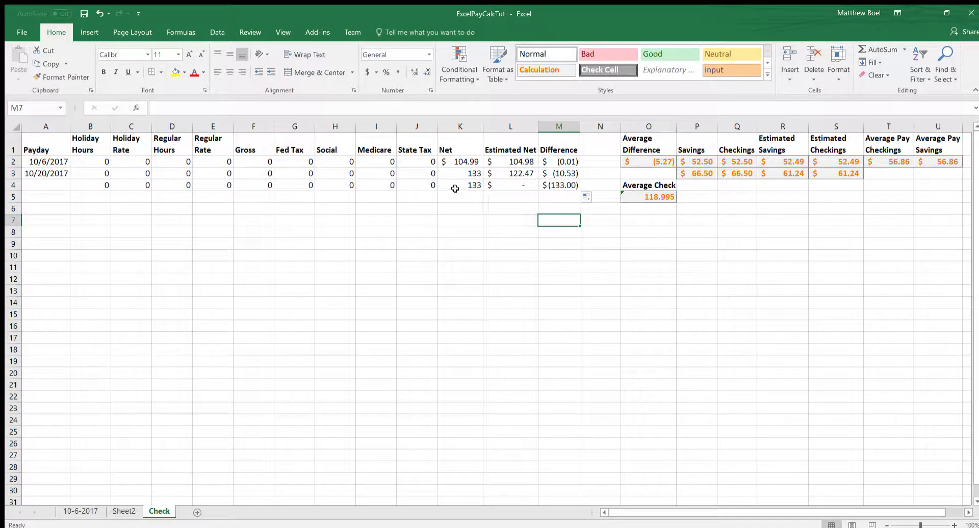
key(ctrl+z)
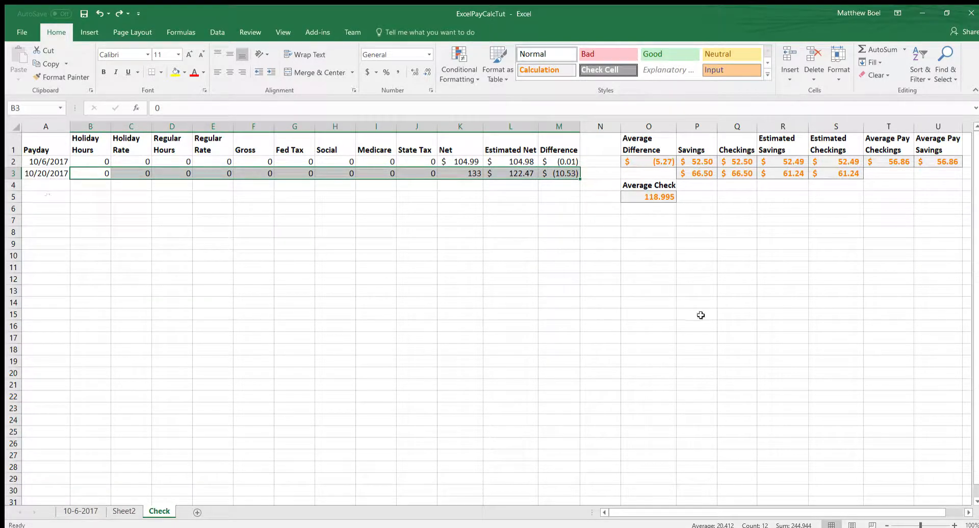
Enter sample values for the 10/6/2017 payday on the Check sheet: Holiday Hours 14, Holiday Rate 12 and Regular Hours 20
click(94, 161)
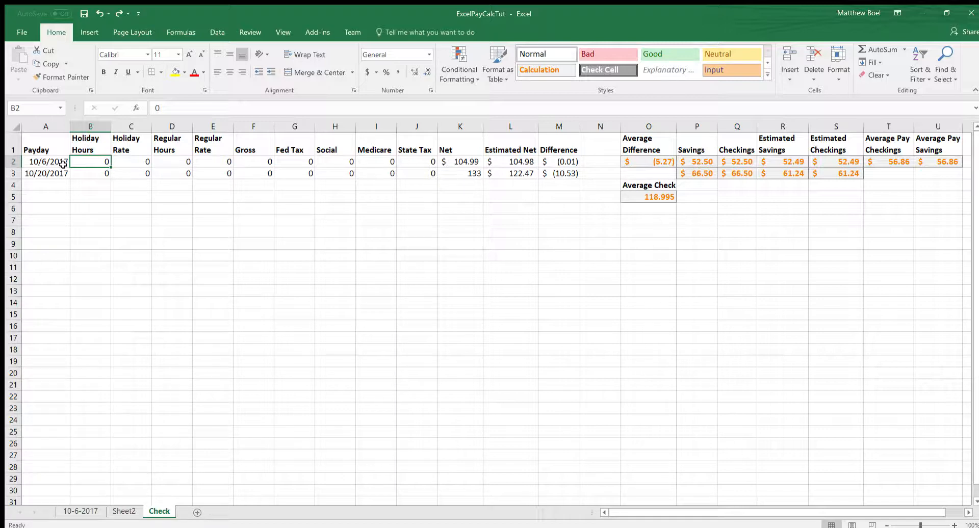
text(14)
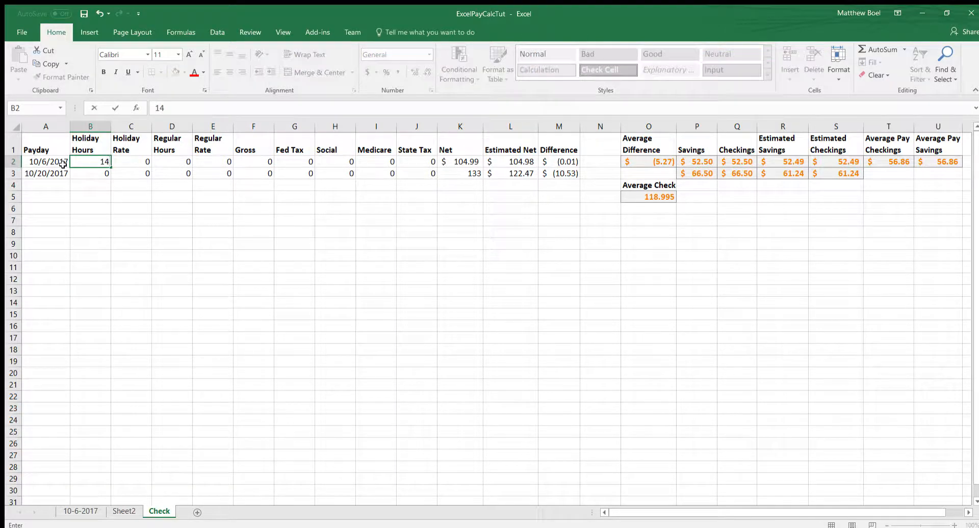
key(Tab)
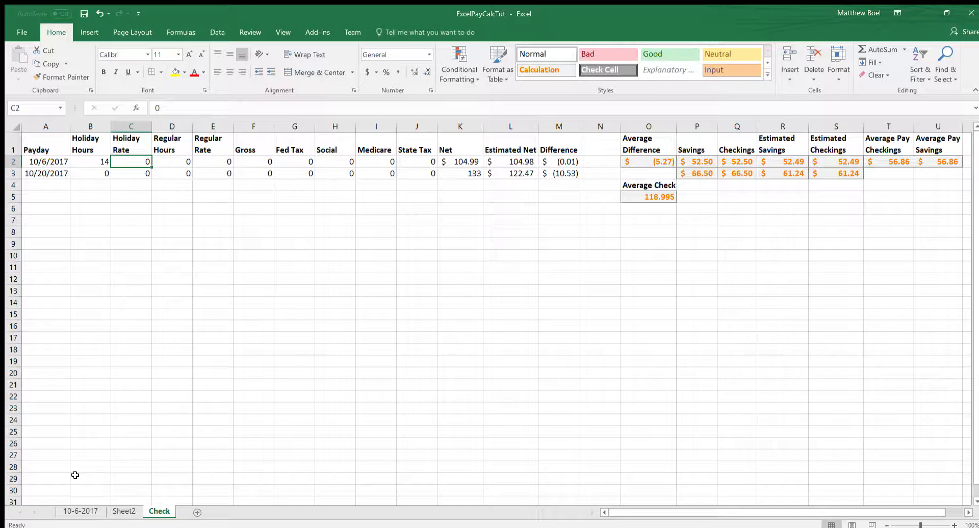
text(12)
key(Tab)
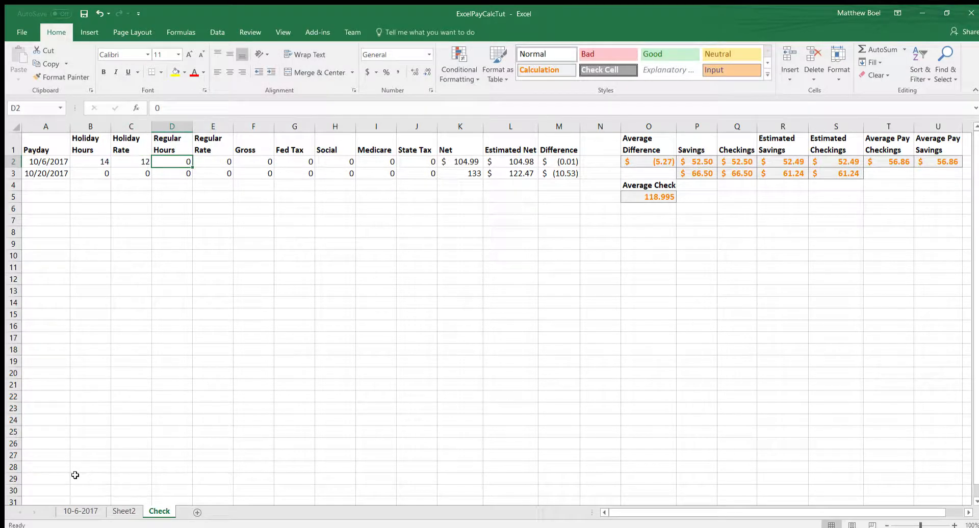
text(20)
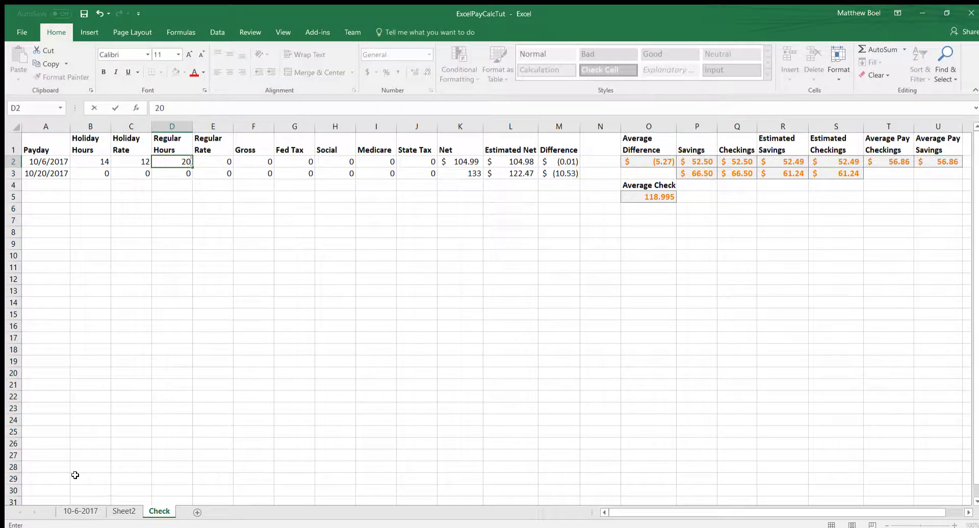
On the 10-6-2017 sheet, inspect the total Hours Worked formula in F16 and change the cell's number format to General
click(80, 511)
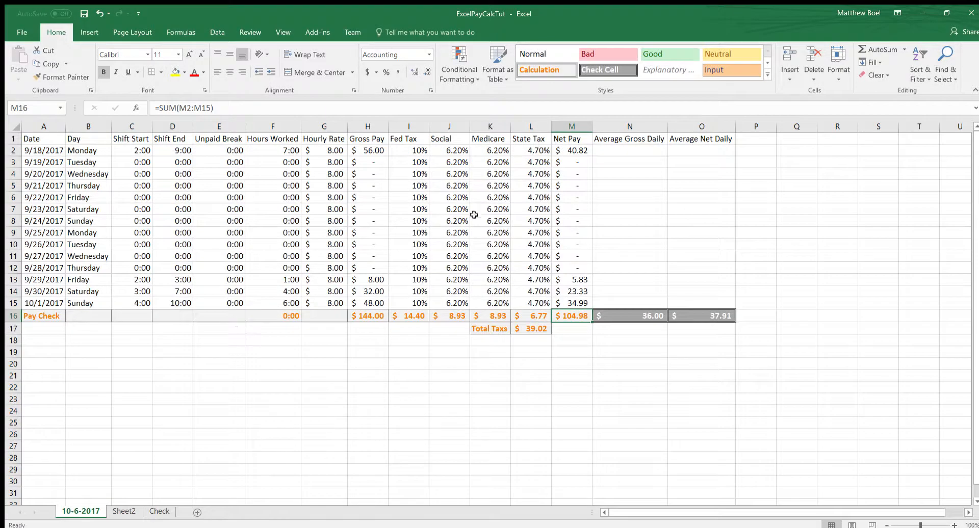
click(288, 320)
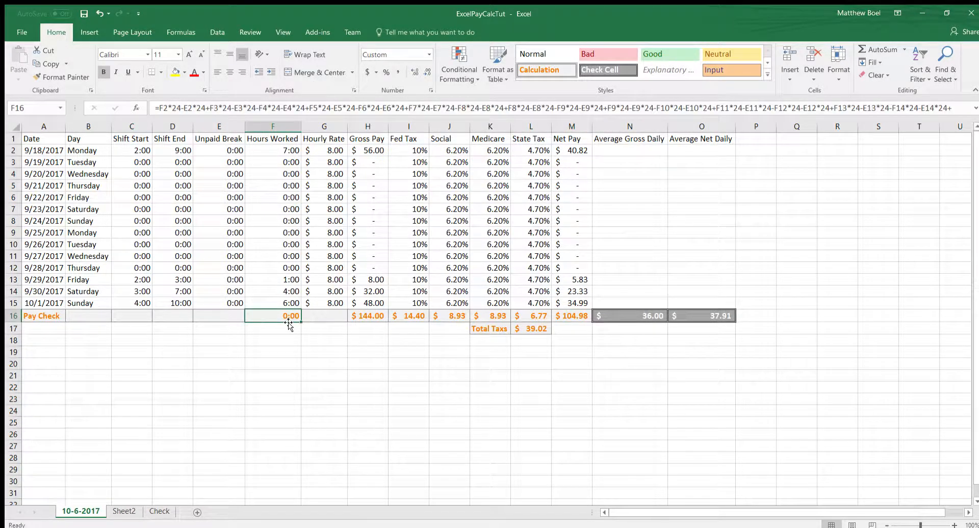
double_click(288, 320)
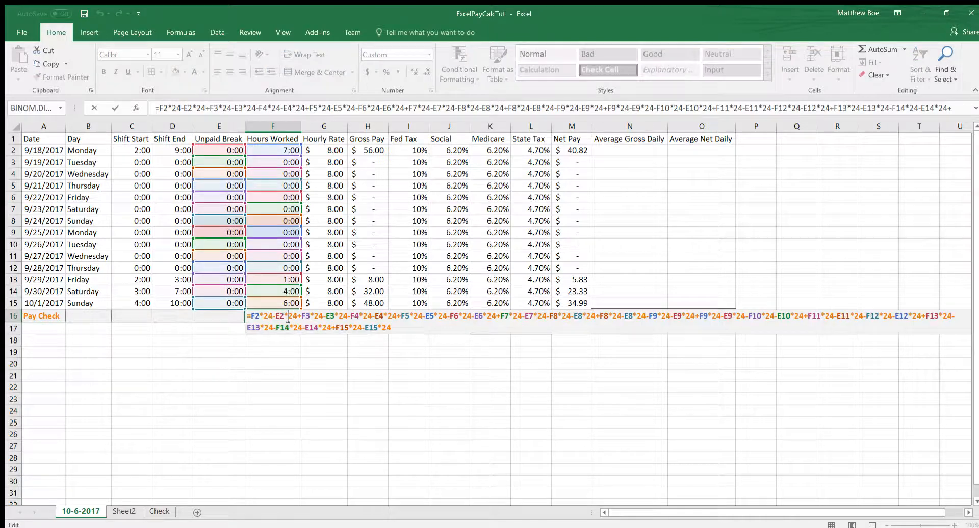
key(Escape)
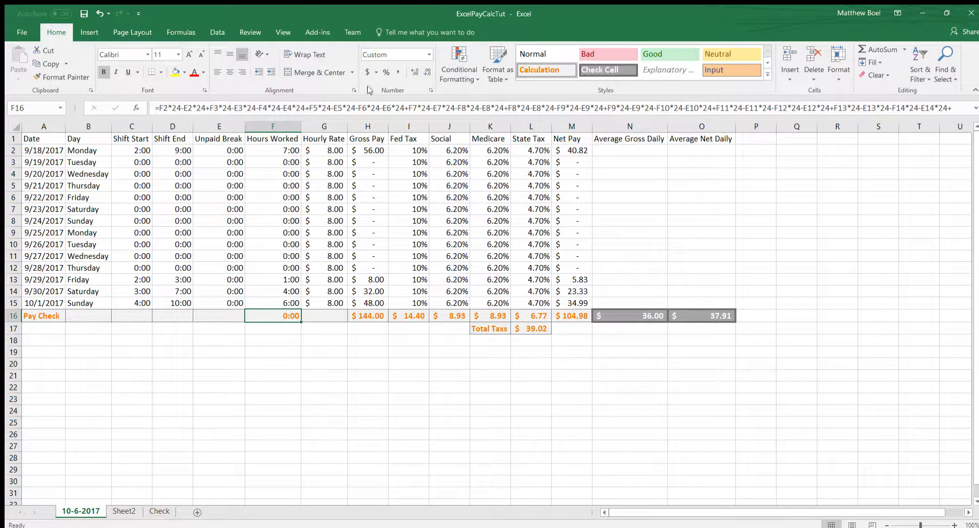
click(427, 54)
click(414, 71)
Check the total hours on the 10-6-2017 sheet, and on the Check sheet set the 10/6/2017 Regular Hours to 10 and Regular Rate to 8
click(124, 511)
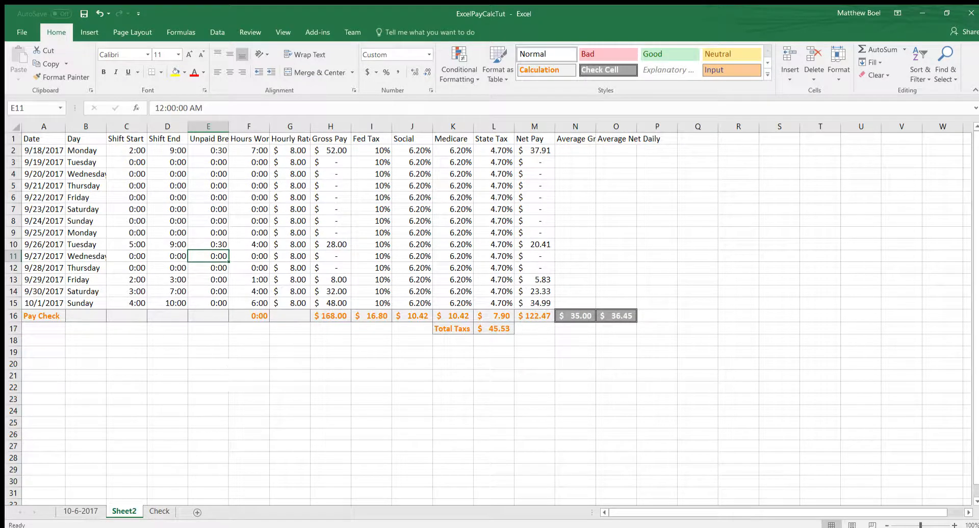
click(159, 511)
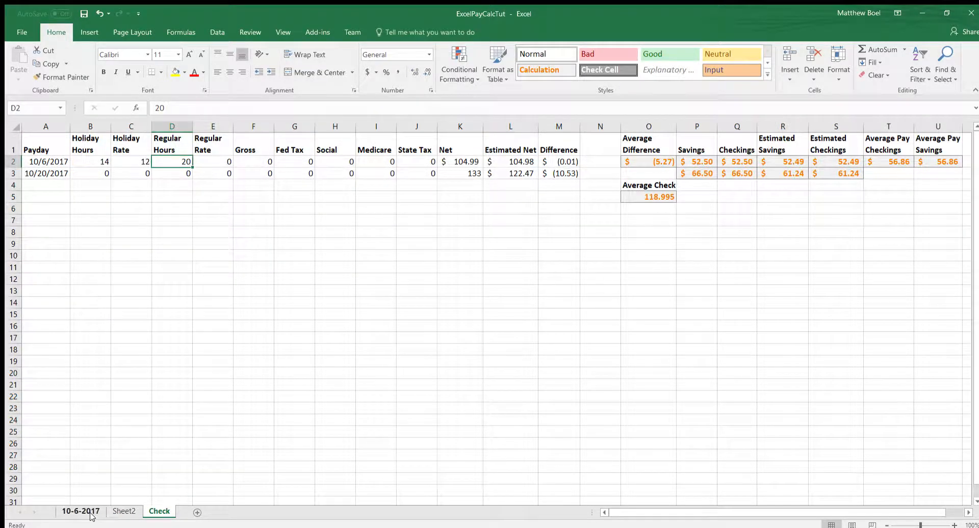
click(81, 512)
click(124, 511)
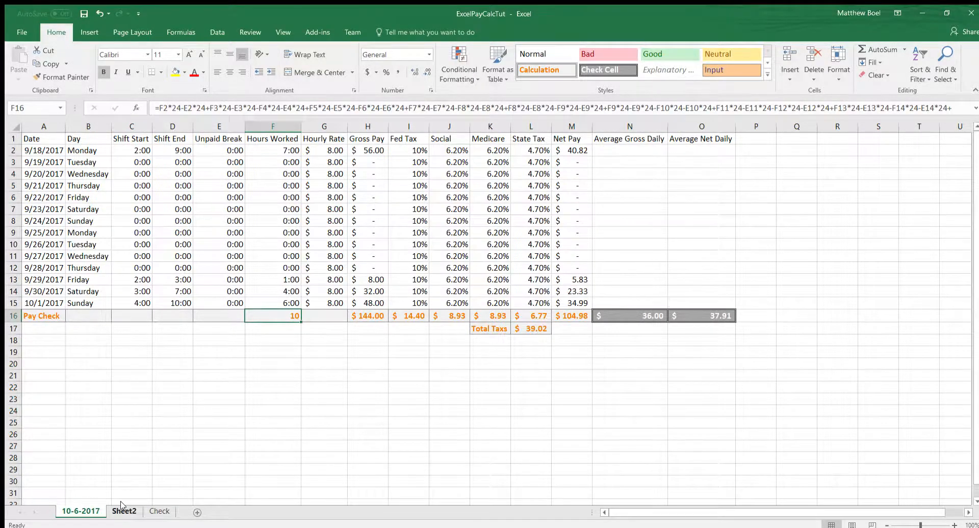
click(171, 514)
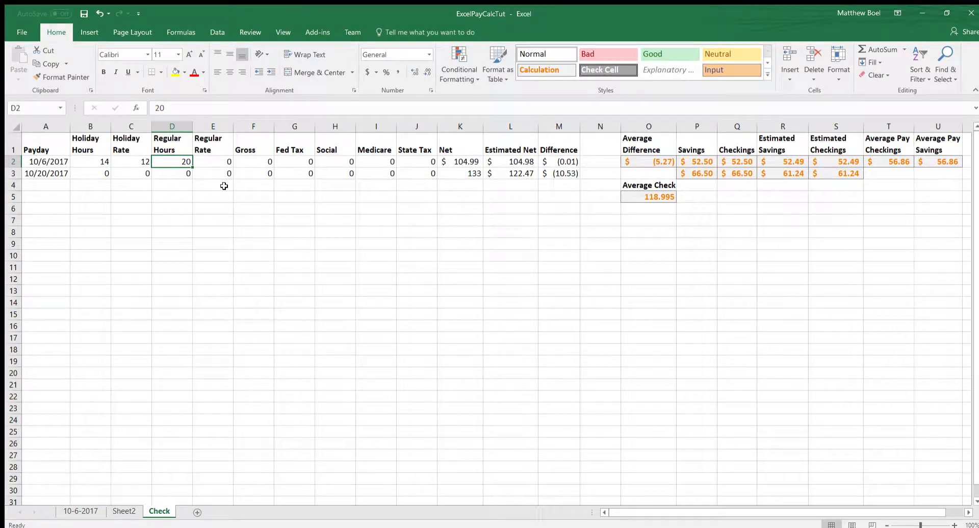
text(10)
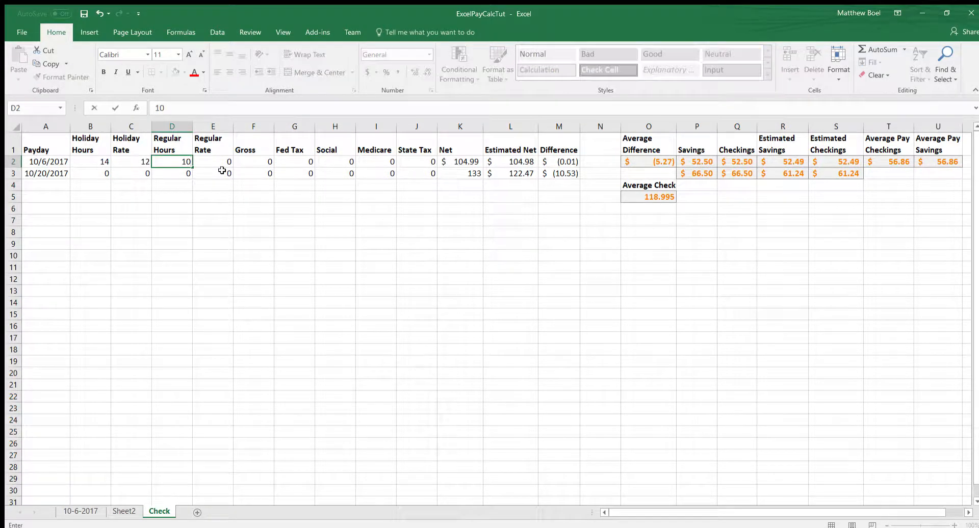
key(Tab)
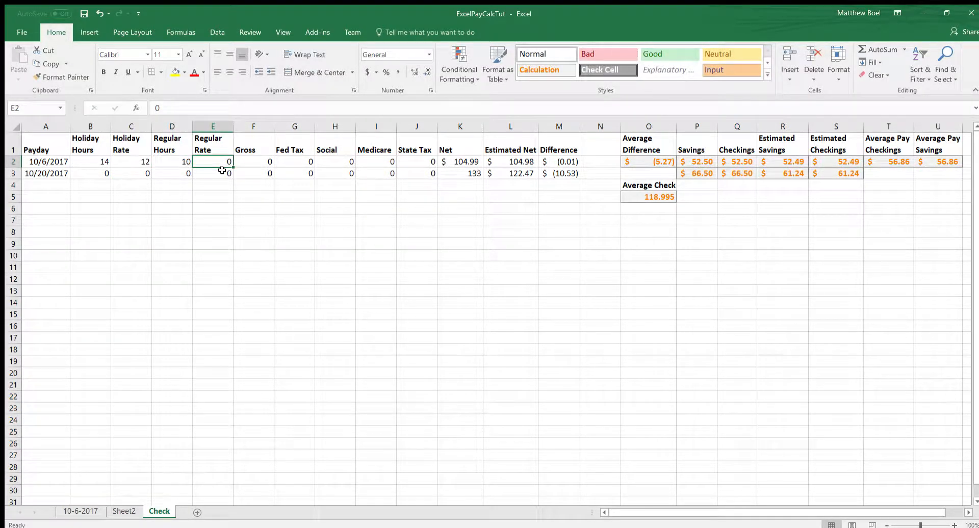
text(8)
key(Tab)
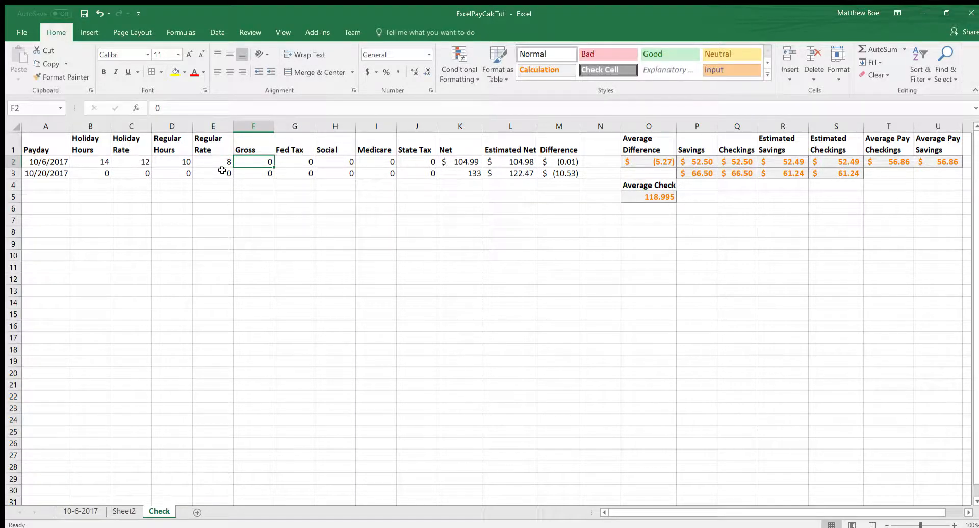
Enter sample amounts for the 10/6/2017 payday: Gross 201, Fed Tax 210 and Medicare 12
text(201)
key(Tab)
text(210)
key(Tab)
key(Tab)
text(12)
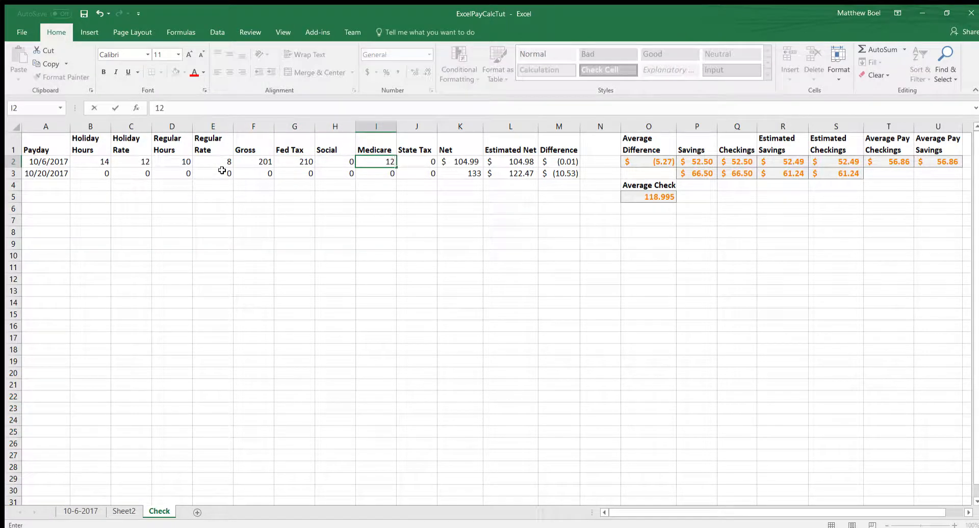
Compare the Pay Check totals on the 10-6-2017 sheet with the 10/6/2017 row of the Check sheet
click(80, 511)
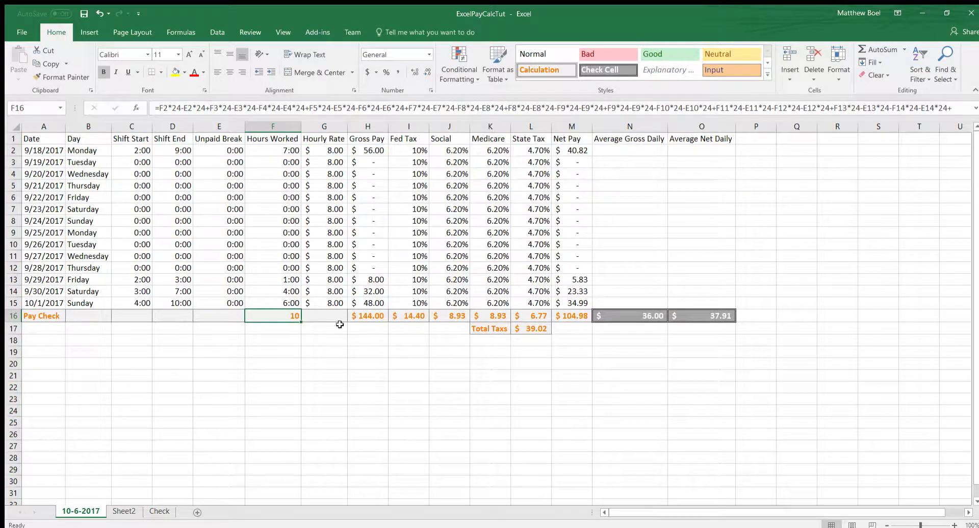
click(159, 511)
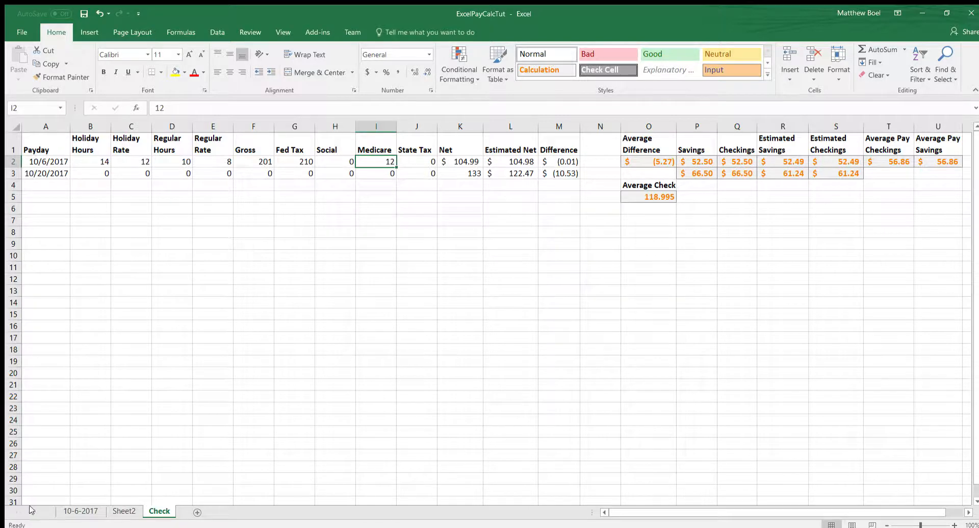
click(59, 511)
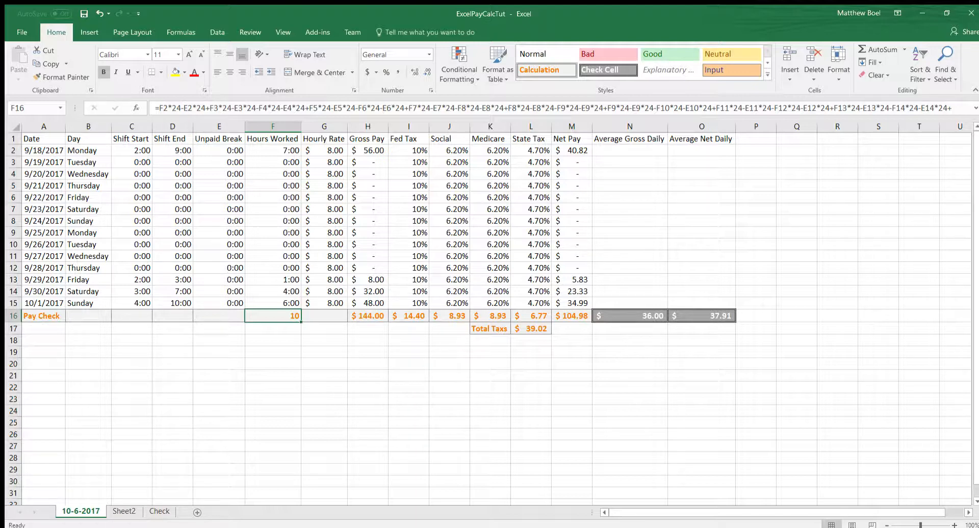
click(149, 513)
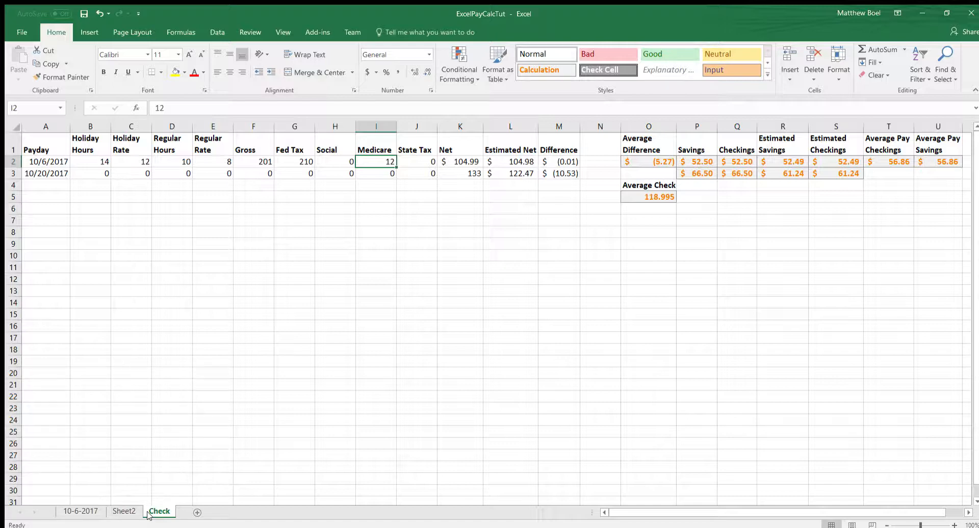
Reset the 10/6/2017 Medicare, Fed Tax and Gross entries to 0
text(0)
key(Left)
key(Left)
key(Left)
key(Right)
text(0)
key(Left)
key(Left)
key(Right)
text(0)
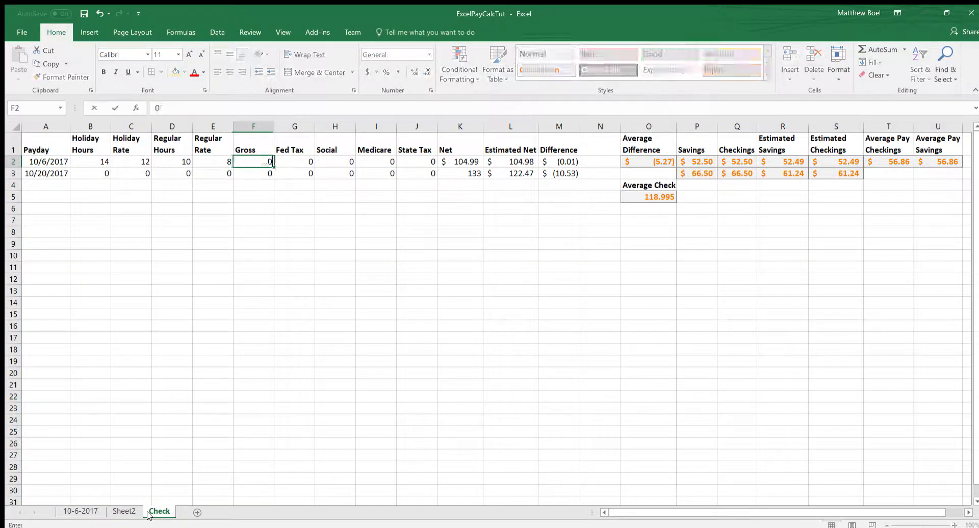
key(Left)
Reset the 10/6/2017 Regular Rate, Regular Hours, Holiday Rate and Holiday Hours entries to 0
key(Left)
key(Right)
text(0)
key(Left)
text(0)
key(Left)
text(0)
key(Left)
text(0)
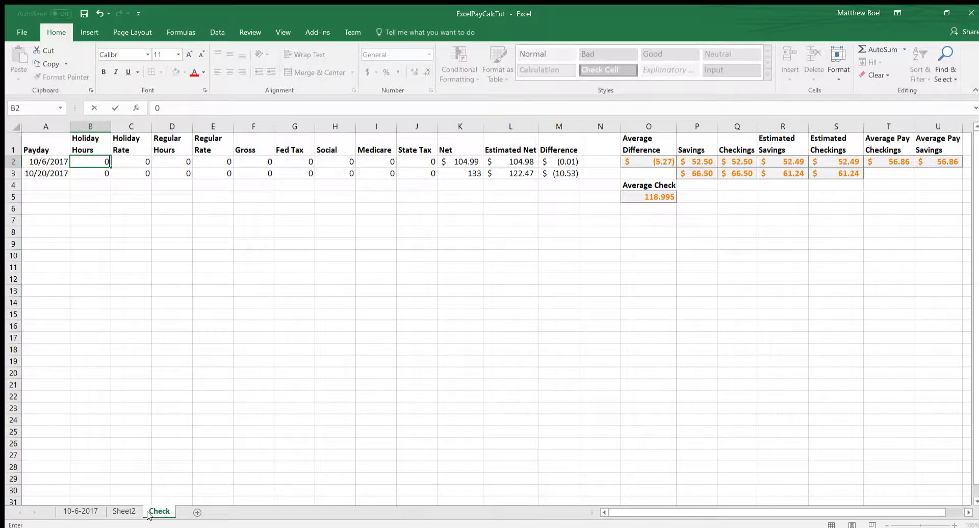
click(147, 512)
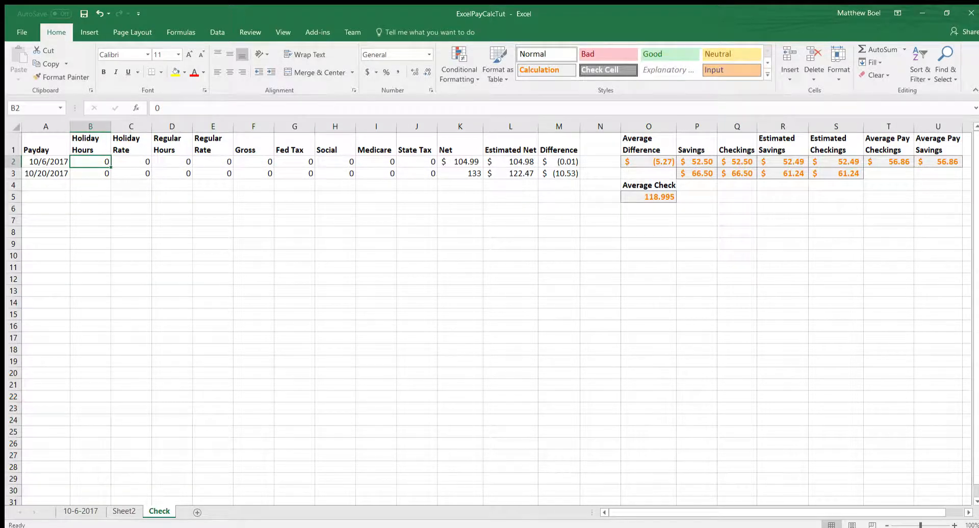